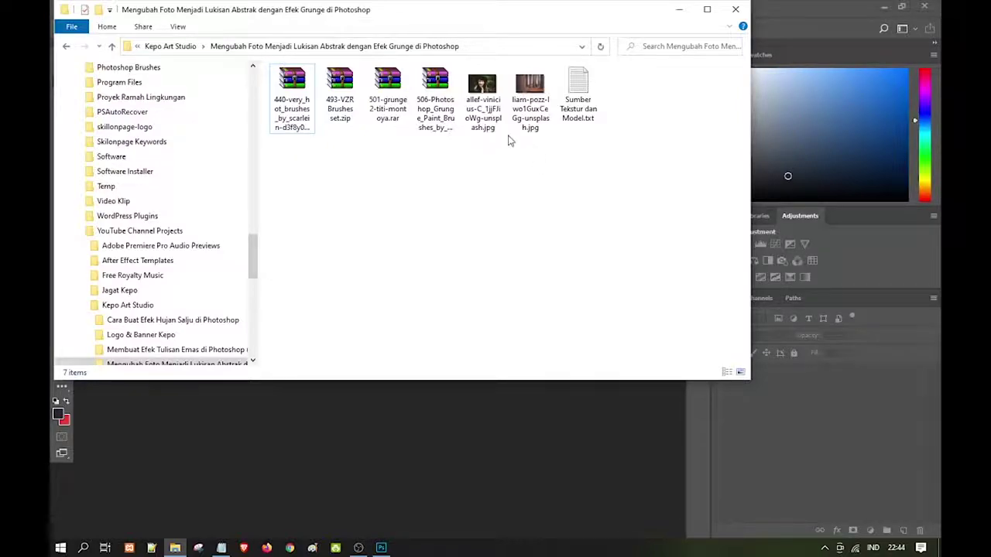
# - Extract the 440-very_hot_brushes archive into the project folder with WinRAR's Extract Here
pyautogui.click(487, 96)
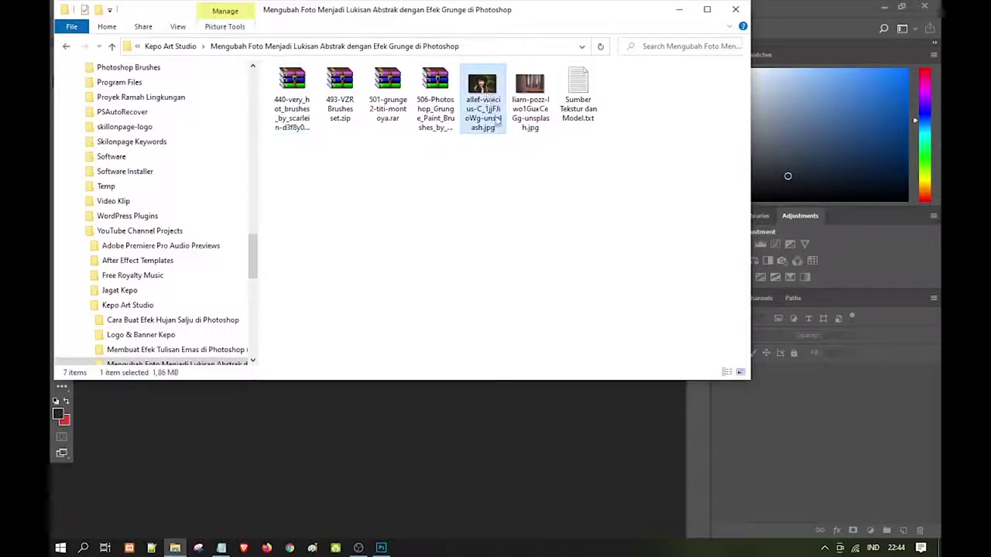
pyautogui.click(516, 178)
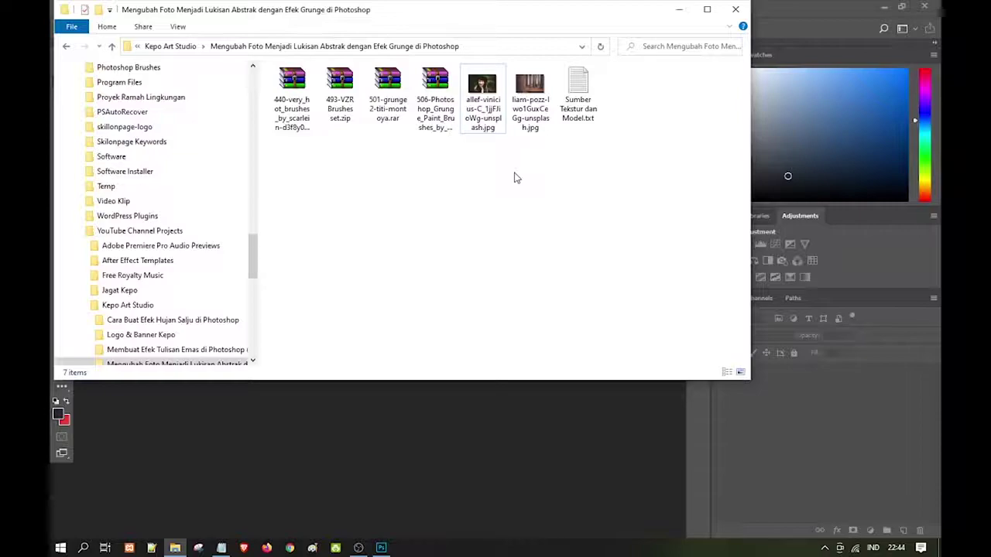
pyautogui.click(302, 92)
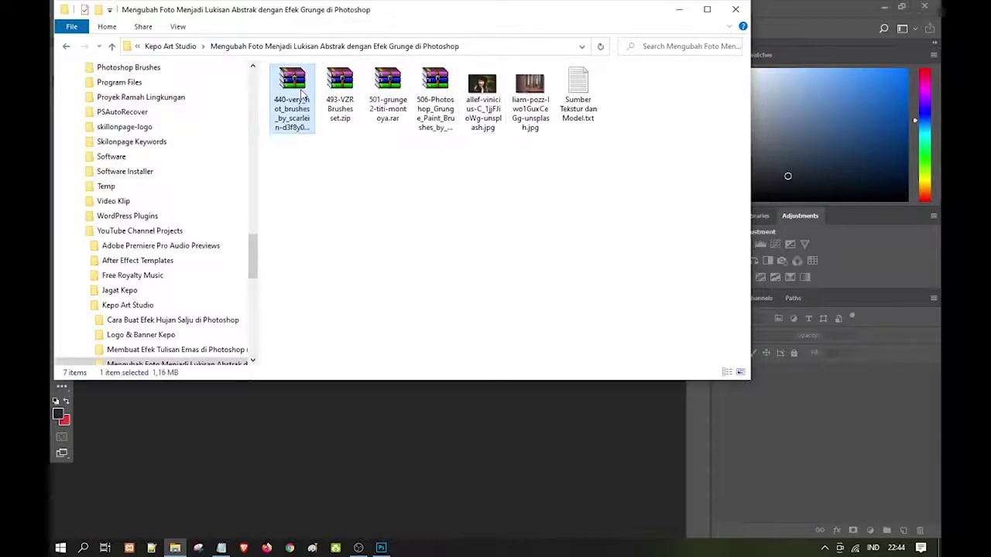
pyautogui.rightClick(295, 87)
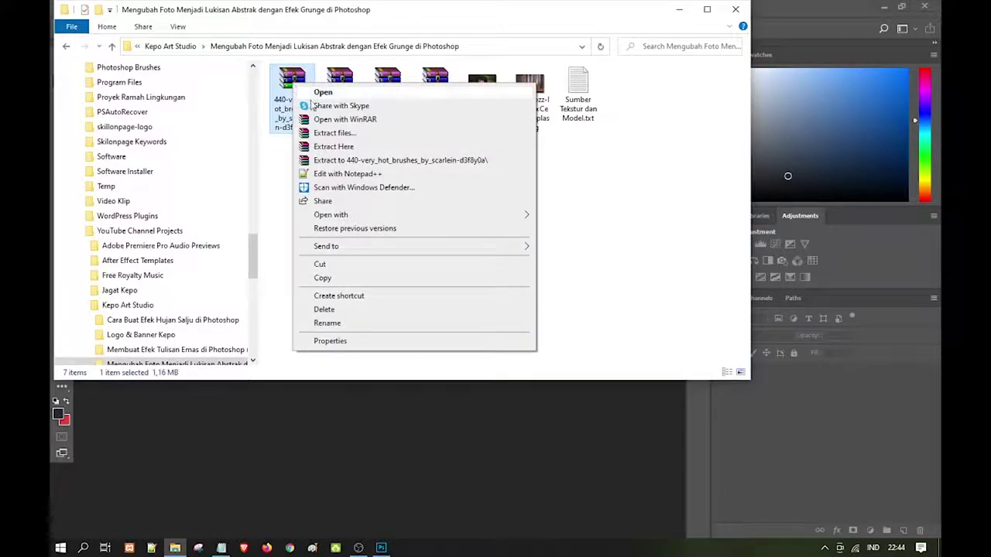
pyautogui.click(341, 147)
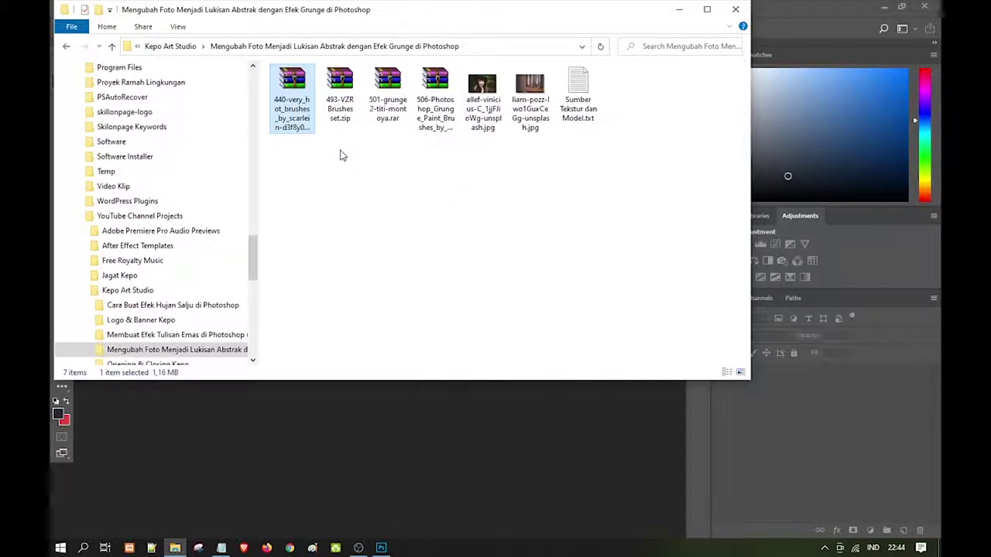
# - Extract the 493-VZR Brushes, 501-grunge and 506 grunge brushes archives into the same folder
pyautogui.rightClick(489, 85)
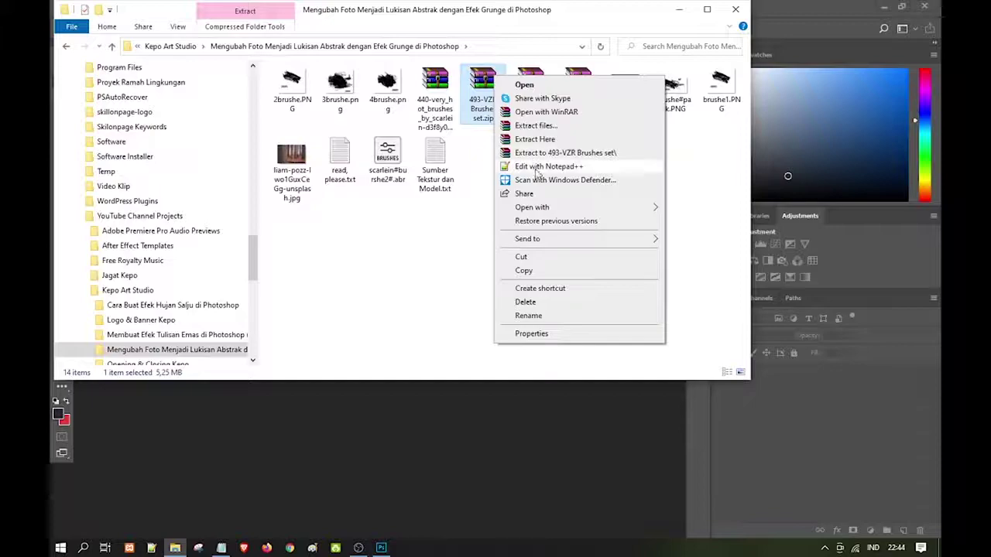
pyautogui.click(534, 139)
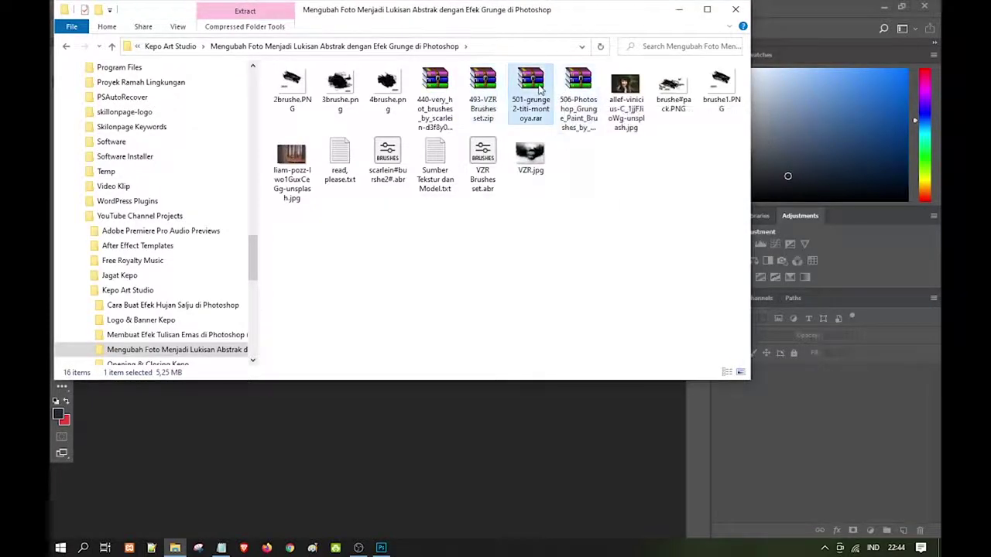
pyautogui.rightClick(540, 90)
pyautogui.click(573, 139)
pyautogui.rightClick(587, 100)
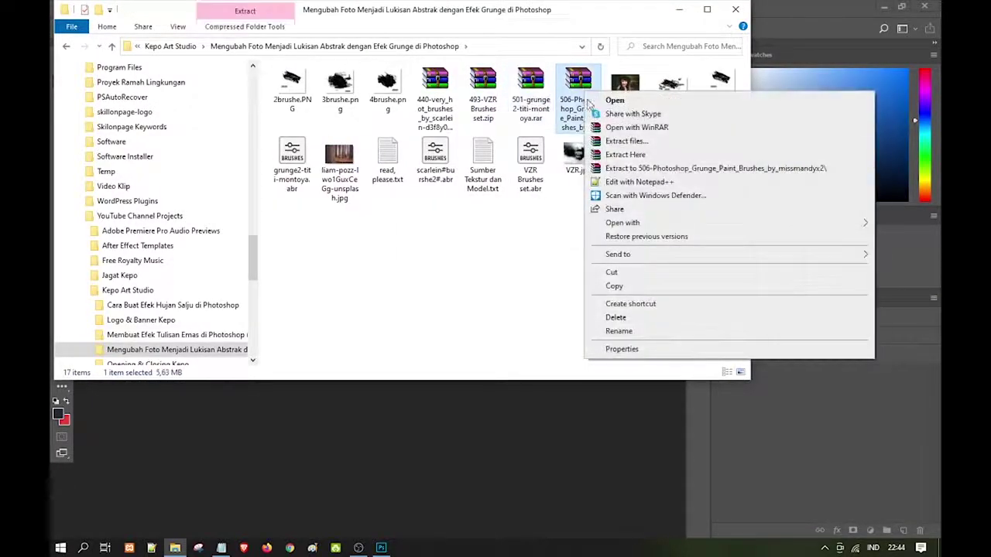
pyautogui.click(624, 154)
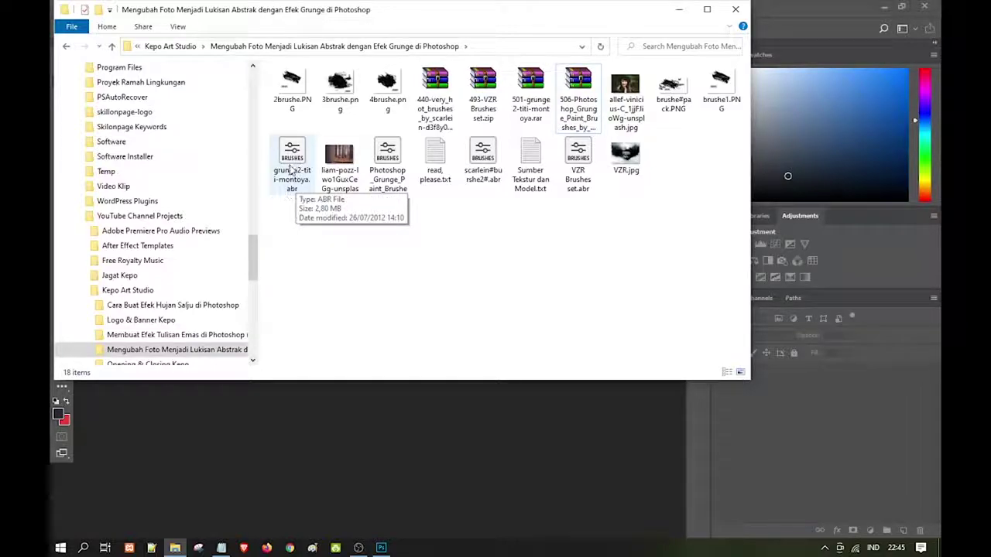
# - Check the extracted .abr brush files, keeping the VZR Brushes set file name unchanged
pyautogui.click(292, 194)
pyautogui.click(384, 164)
pyautogui.rightClick(378, 164)
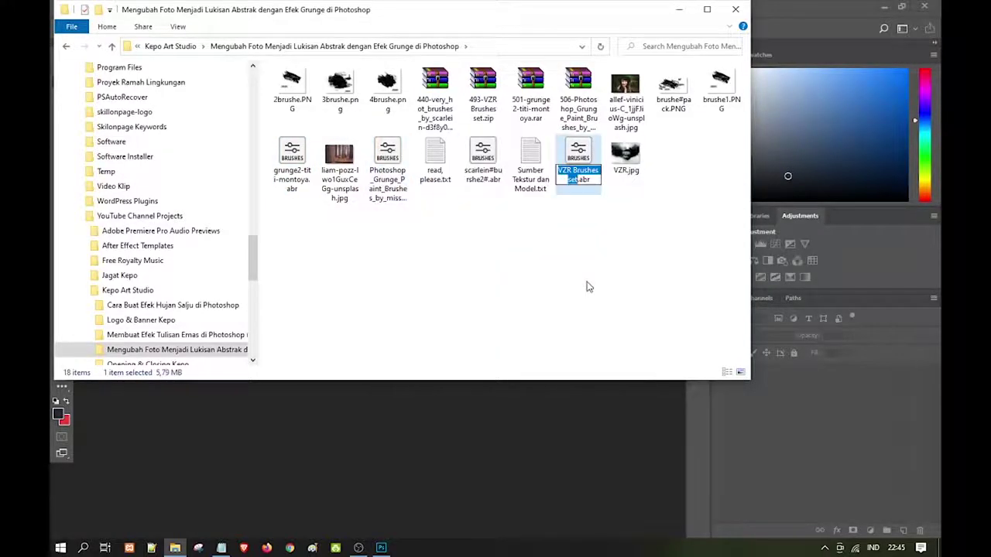
pyautogui.click(586, 287)
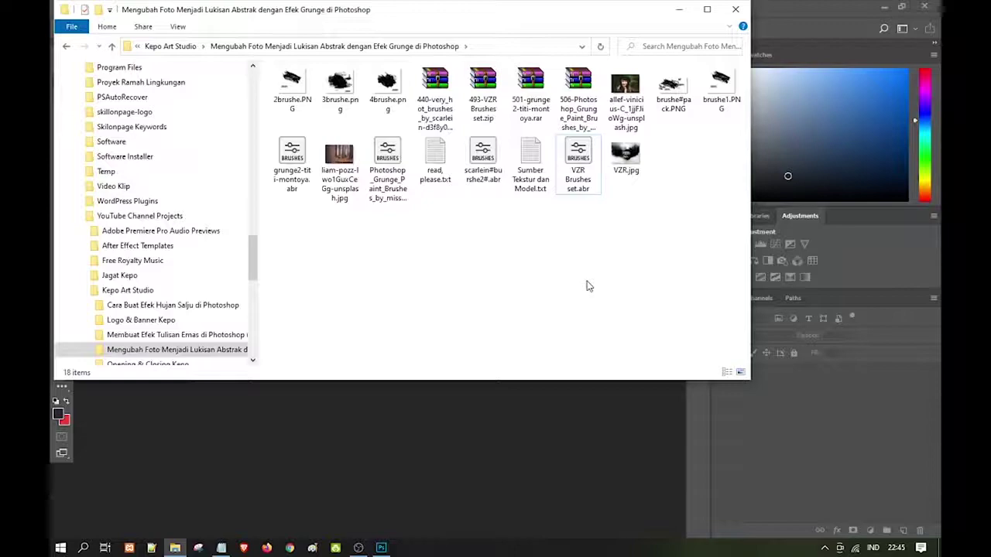
pyautogui.click(292, 164)
pyautogui.click(387, 166)
pyautogui.click(482, 162)
pyautogui.click(578, 164)
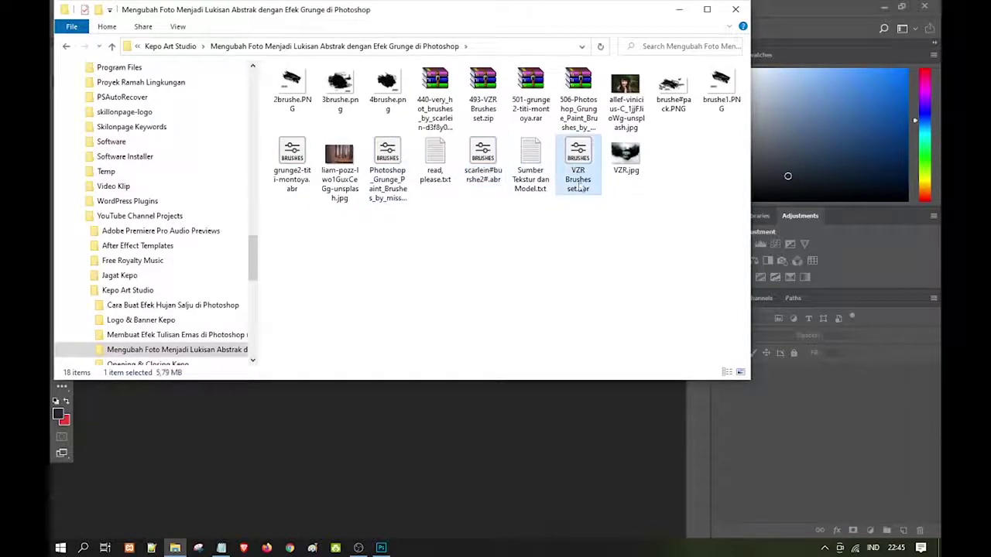
pyautogui.click(606, 255)
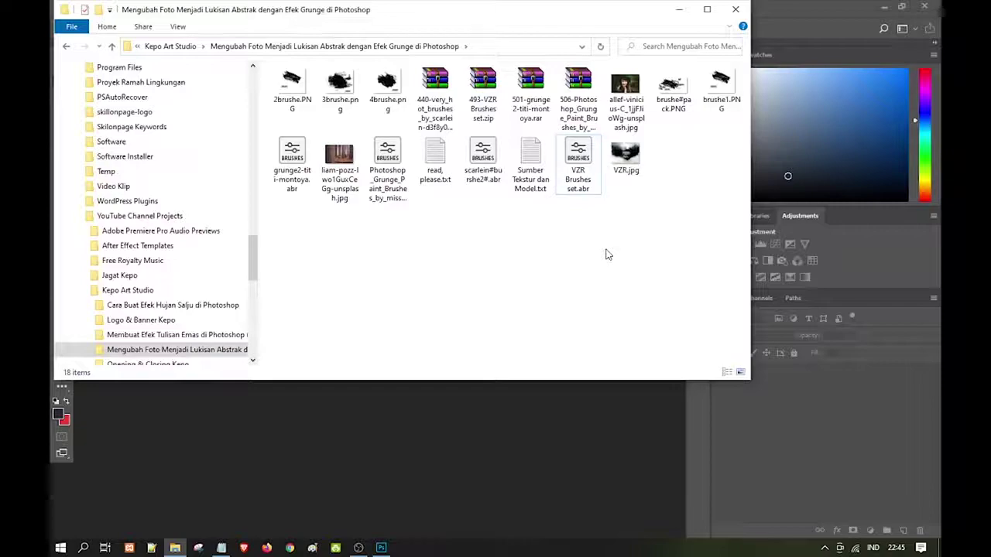
# - Switch to Photoshop's Brush tool and import the grunge2-titi-montoya .abr brush set
pyautogui.click(679, 9)
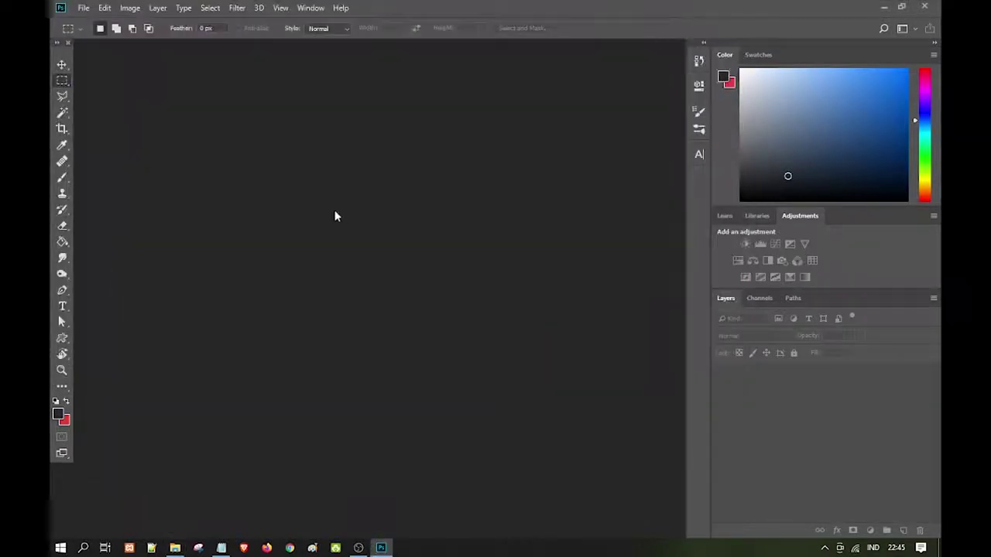
pyautogui.click(61, 177)
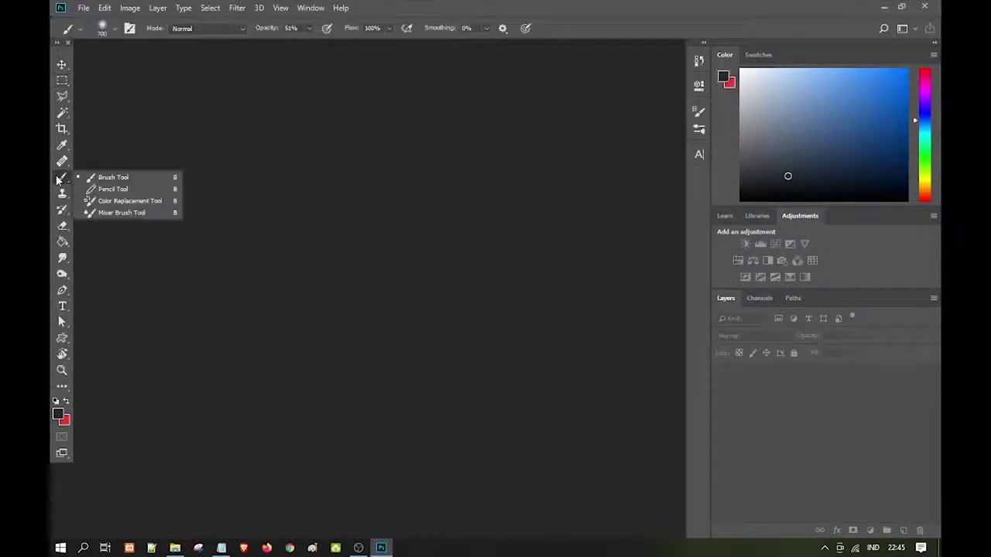
pyautogui.click(59, 179)
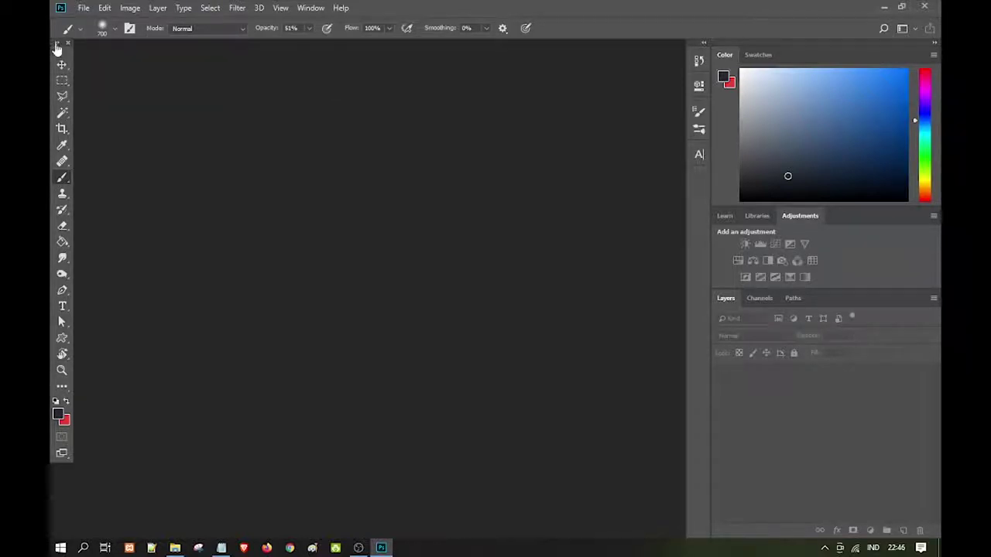
pyautogui.click(112, 30)
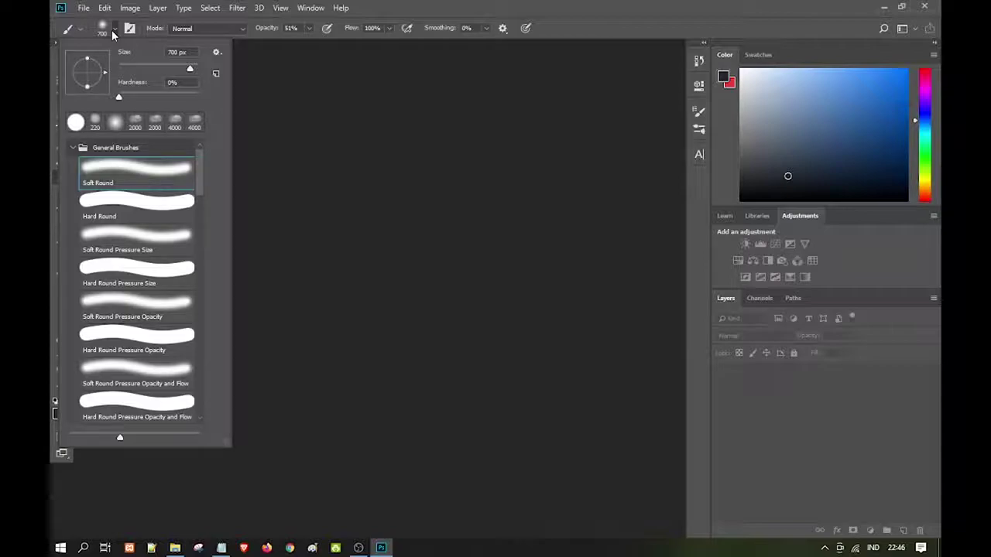
pyautogui.click(221, 52)
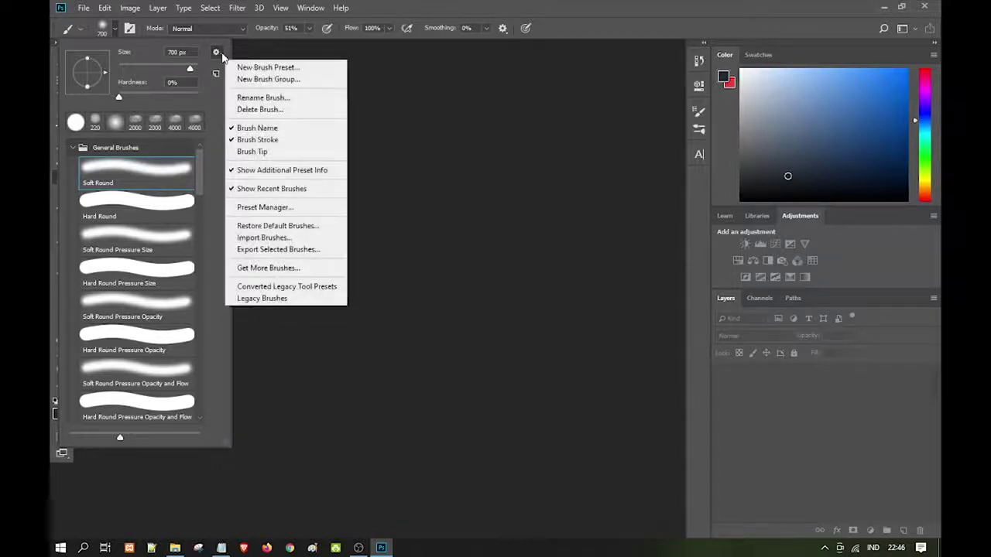
pyautogui.click(268, 238)
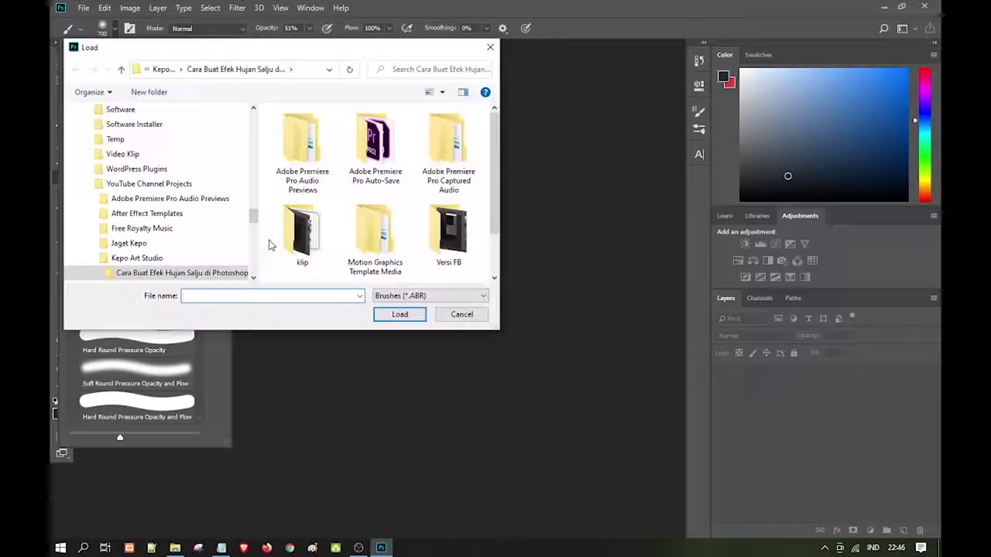
pyautogui.click(162, 69)
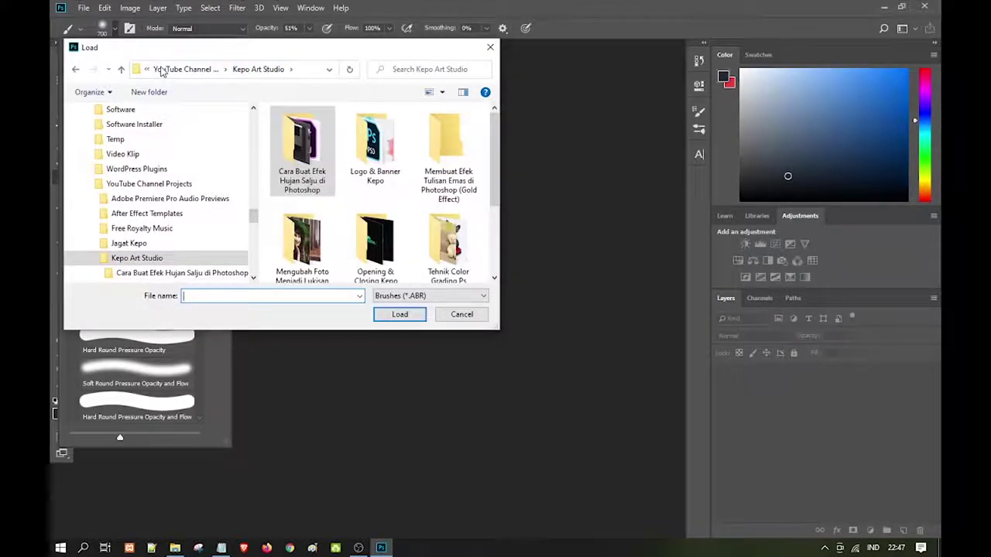
pyautogui.doubleClick(303, 238)
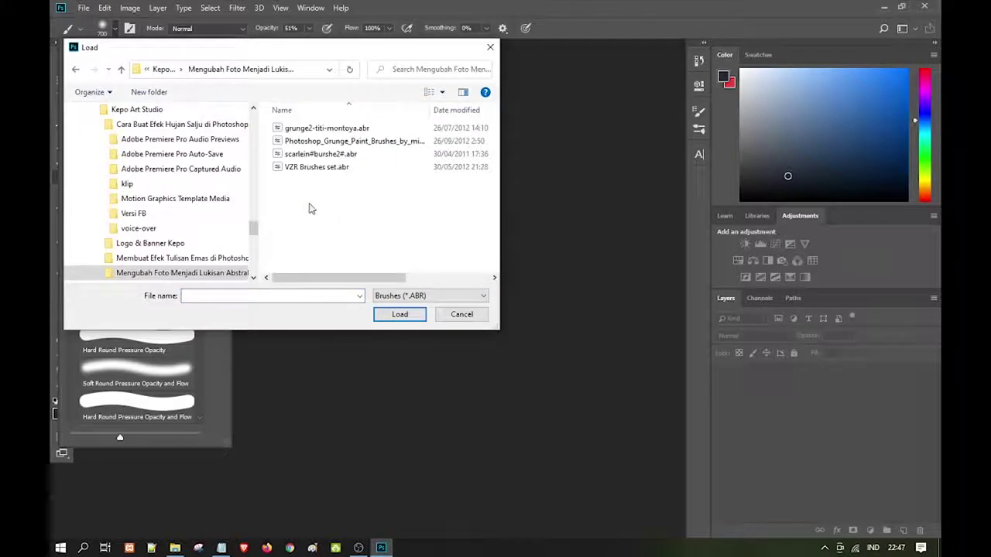
pyautogui.click(310, 141)
pyautogui.click(311, 154)
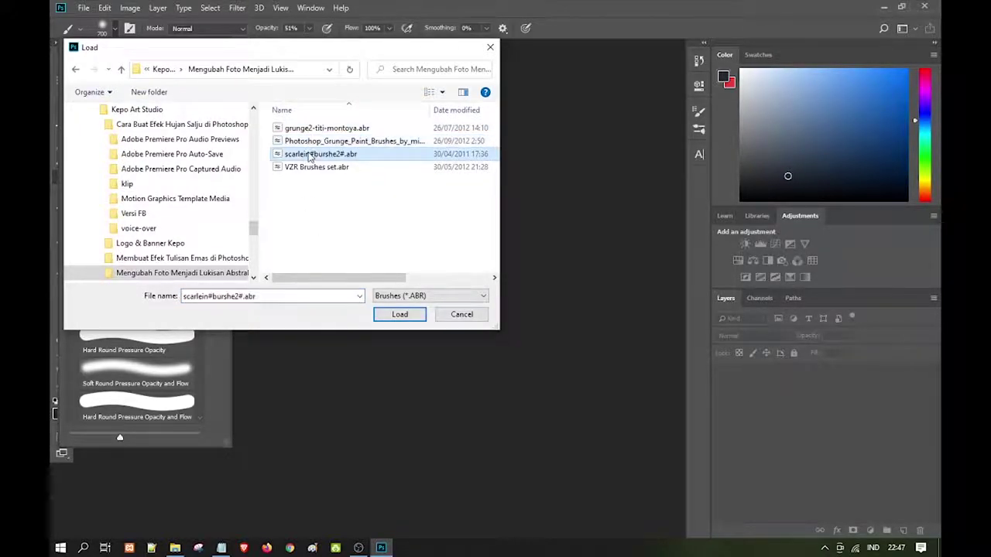
pyautogui.doubleClick(308, 129)
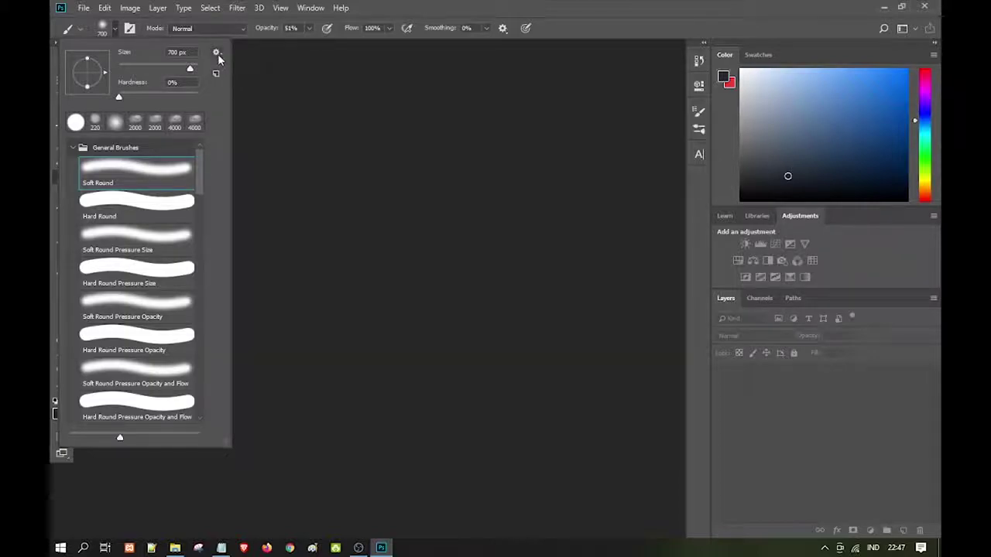
# - Import the Photoshop grunge paint, scarlein and VZR Brushes set .abr files as well
pyautogui.click(217, 53)
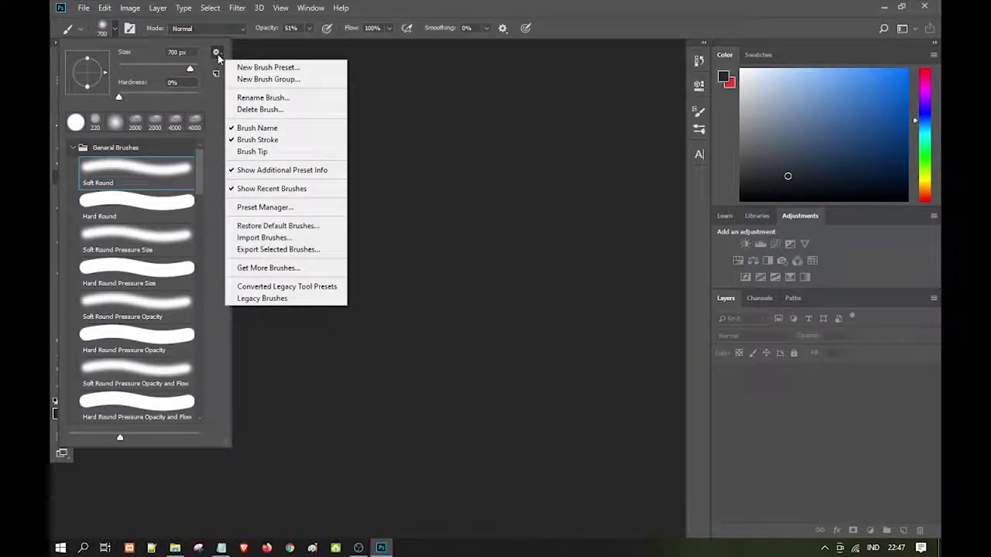
pyautogui.click(284, 237)
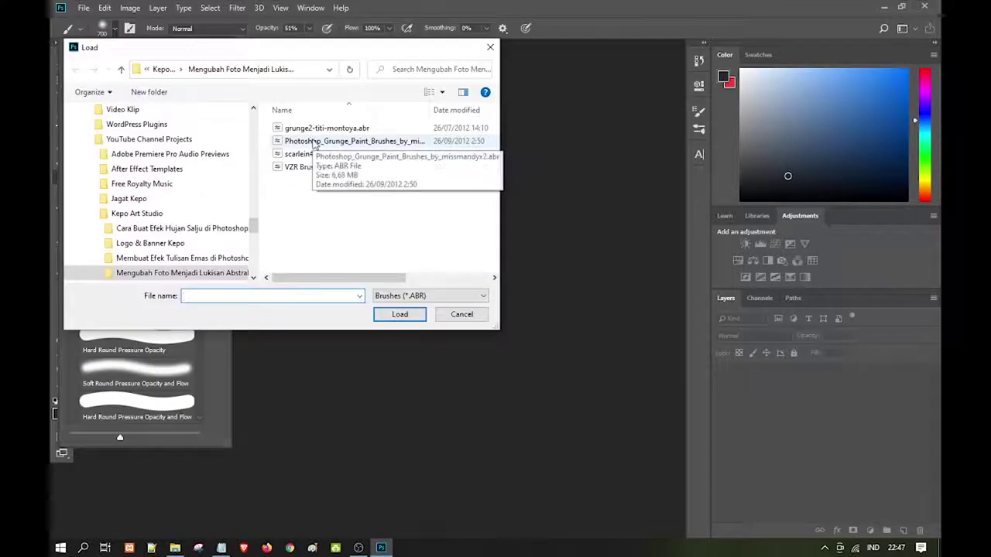
pyautogui.doubleClick(313, 142)
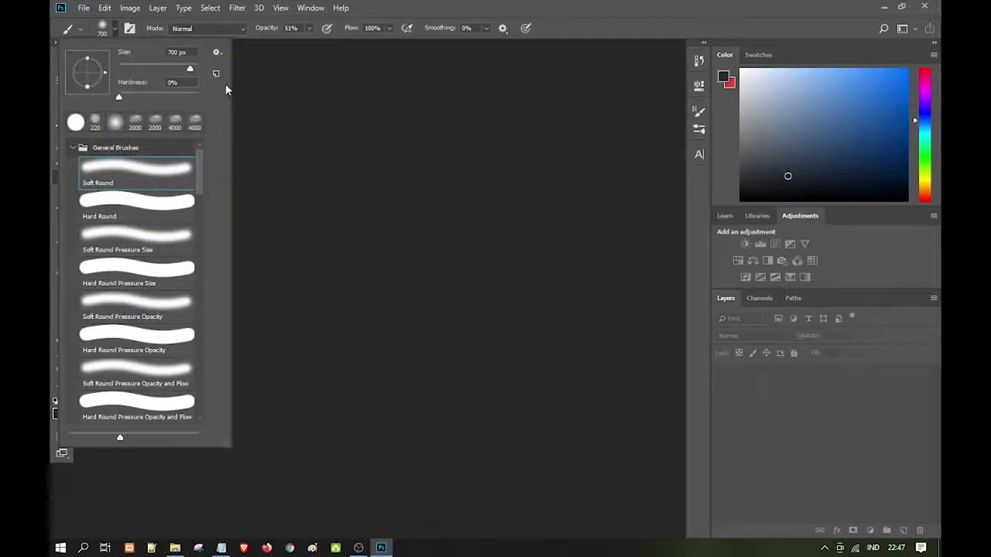
pyautogui.click(217, 52)
pyautogui.click(284, 237)
pyautogui.doubleClick(313, 154)
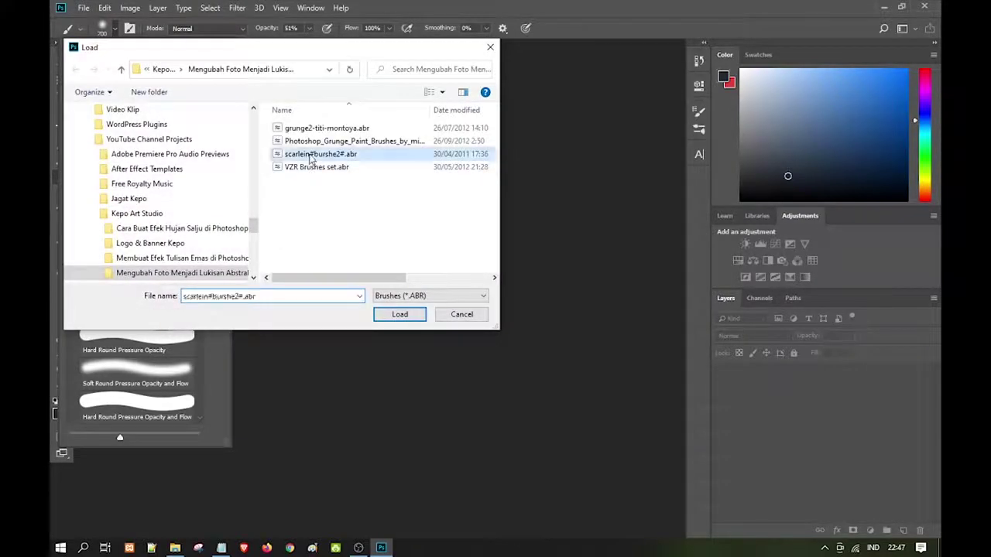
pyautogui.click(217, 53)
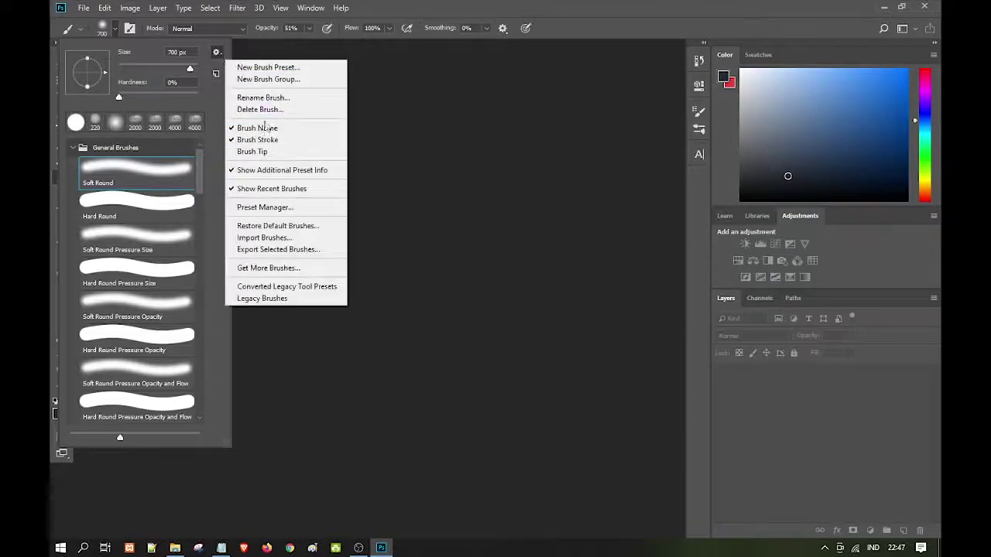
pyautogui.click(277, 237)
pyautogui.doubleClick(315, 167)
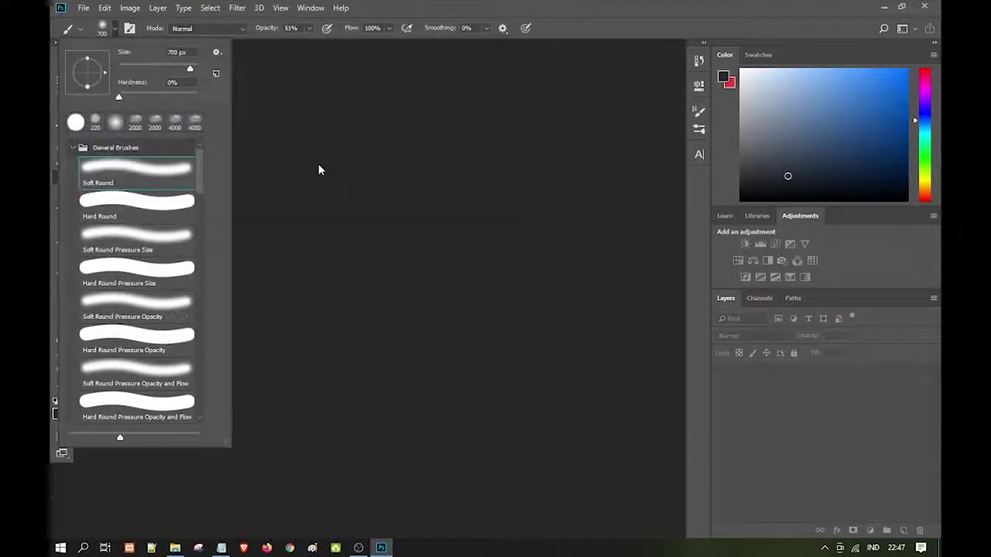
# - Collapse the General and Spiritcoda-Texture folders and preview the grunge2-titi-montoya brushes
pyautogui.click(73, 148)
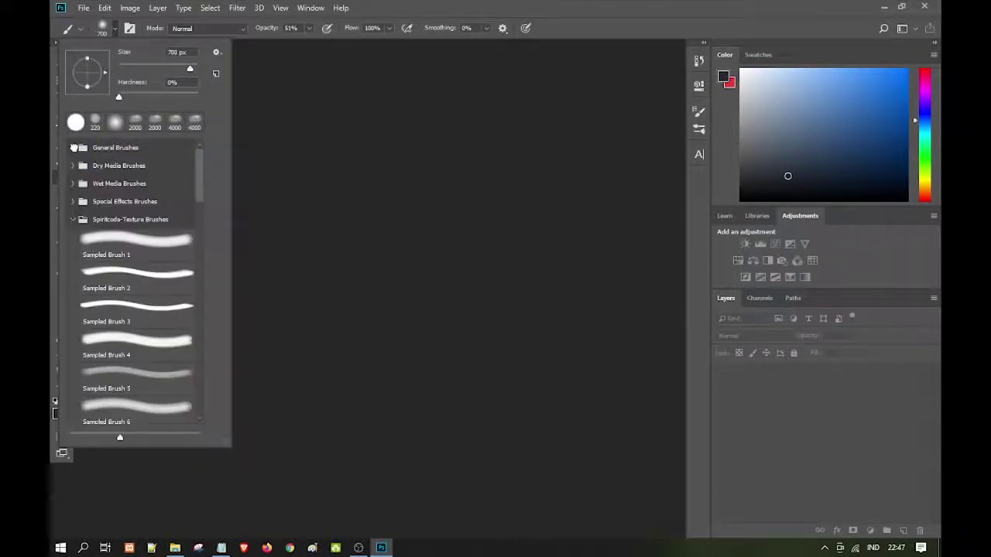
pyautogui.click(71, 219)
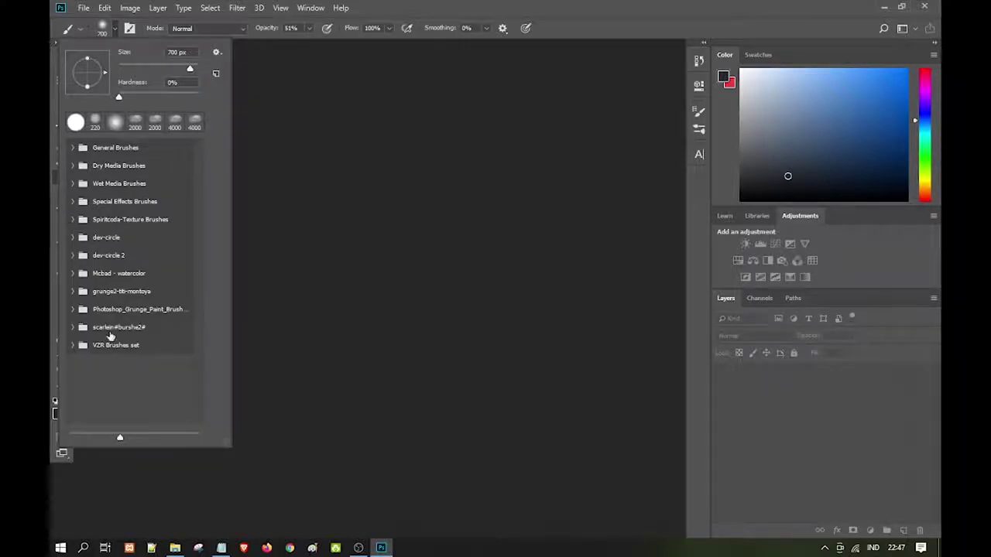
pyautogui.click(72, 291)
pyautogui.scroll(-2, 72, 291)
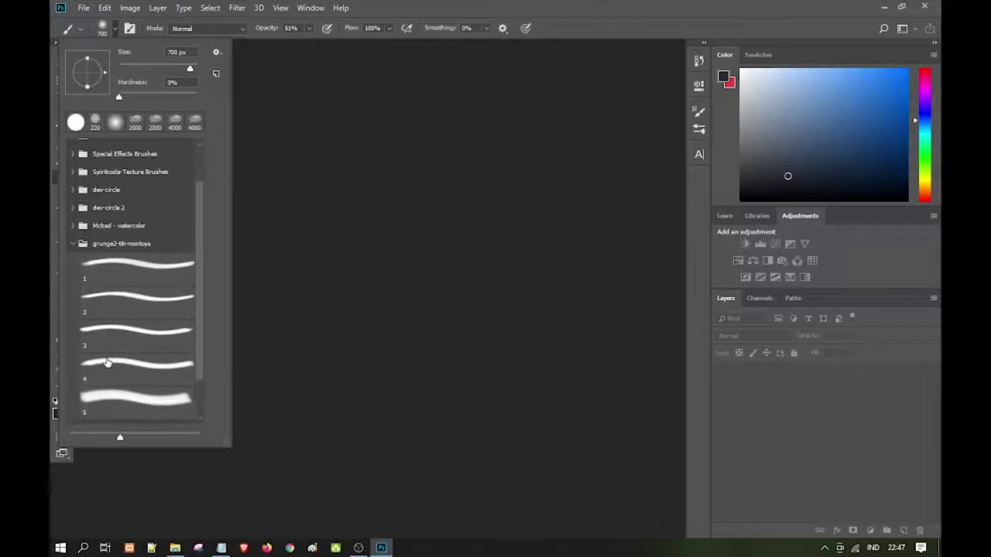
pyautogui.scroll(2, 71, 294)
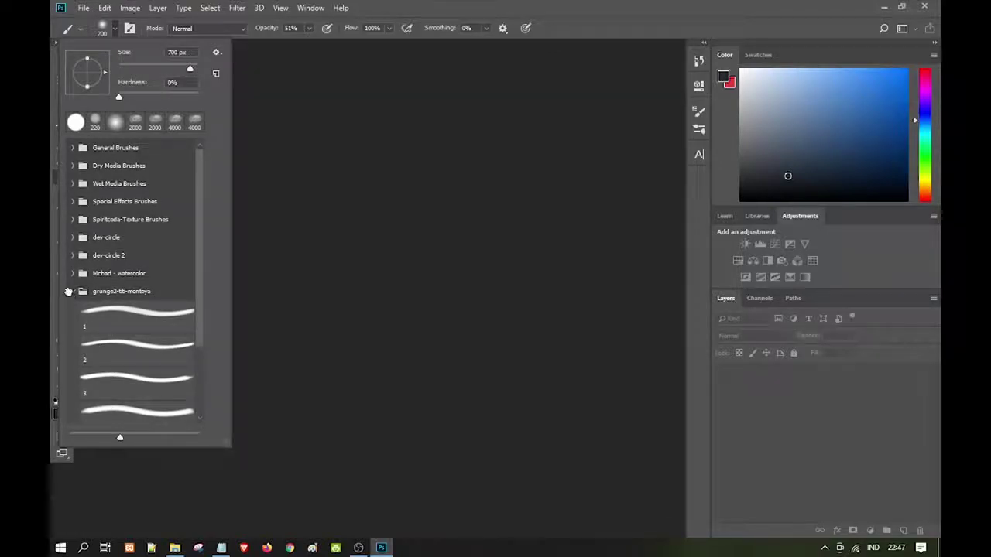
pyautogui.click(69, 292)
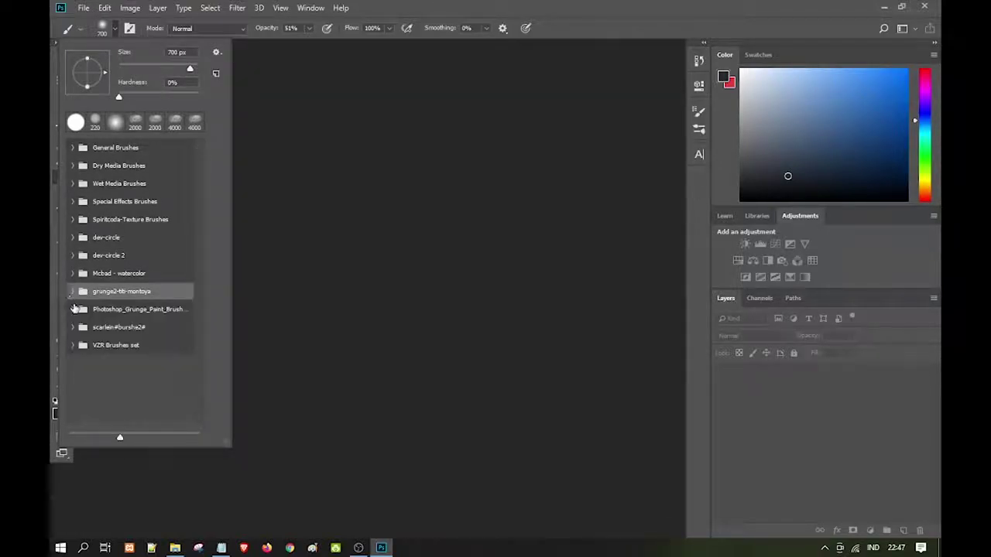
# - Preview the grunge paint, scarlein and VZR Brushes sets, then close the preset picker
pyautogui.click(70, 309)
pyautogui.click(70, 309)
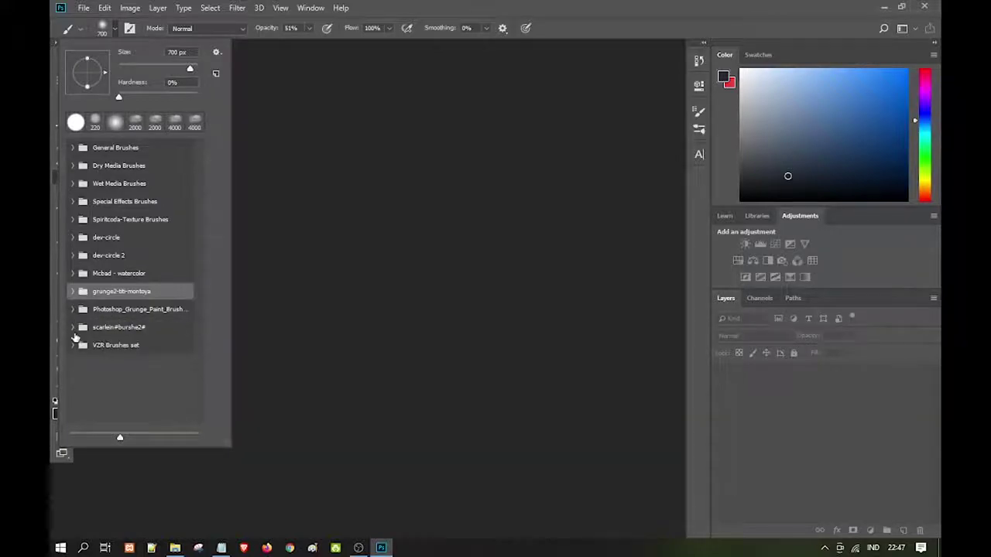
pyautogui.click(72, 326)
pyautogui.click(72, 326)
pyautogui.click(72, 346)
pyautogui.scroll(-3, 74, 353)
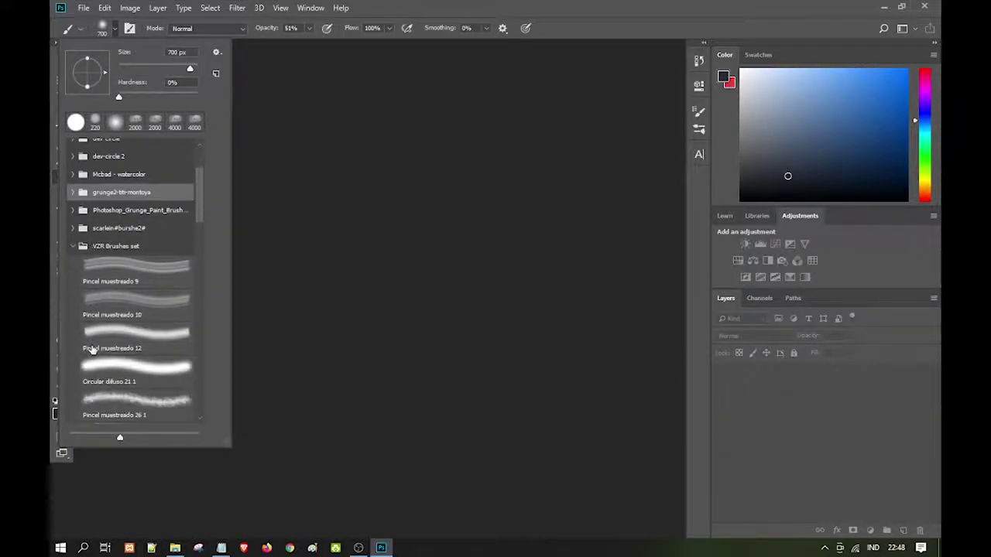
pyautogui.scroll(3, 74, 353)
pyautogui.click(72, 346)
pyautogui.click(236, 492)
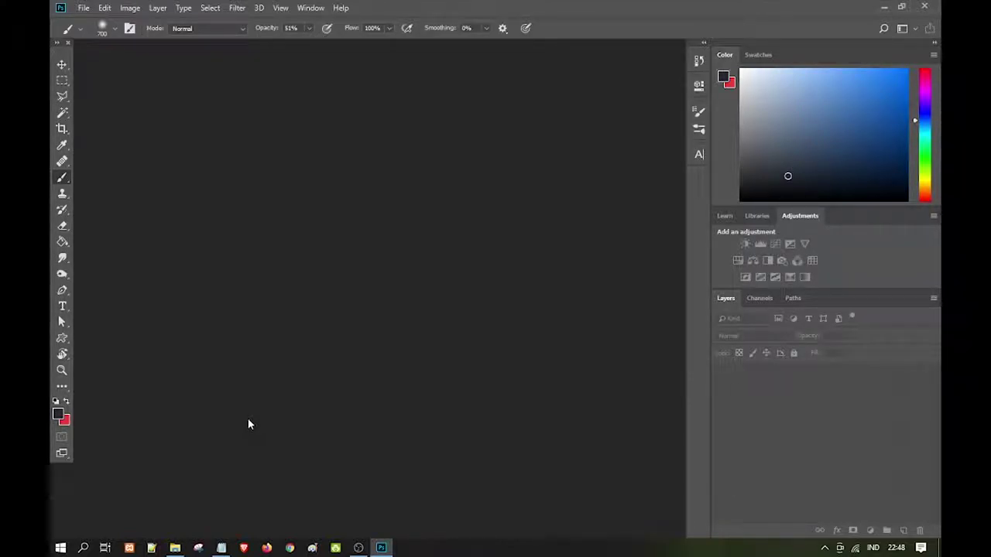
# - Create a new 800 × 1200 px portrait document from File > New
pyautogui.click(85, 9)
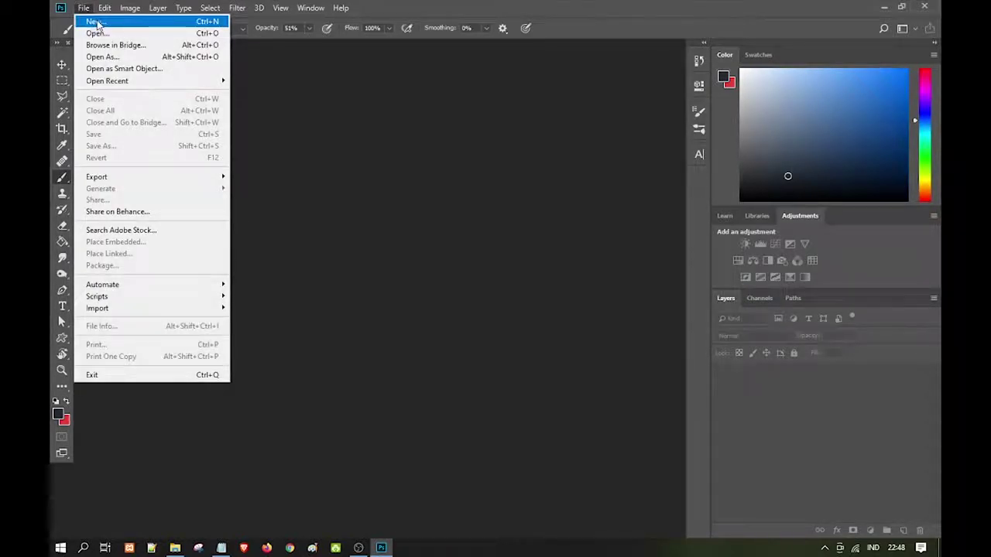
pyautogui.click(94, 21)
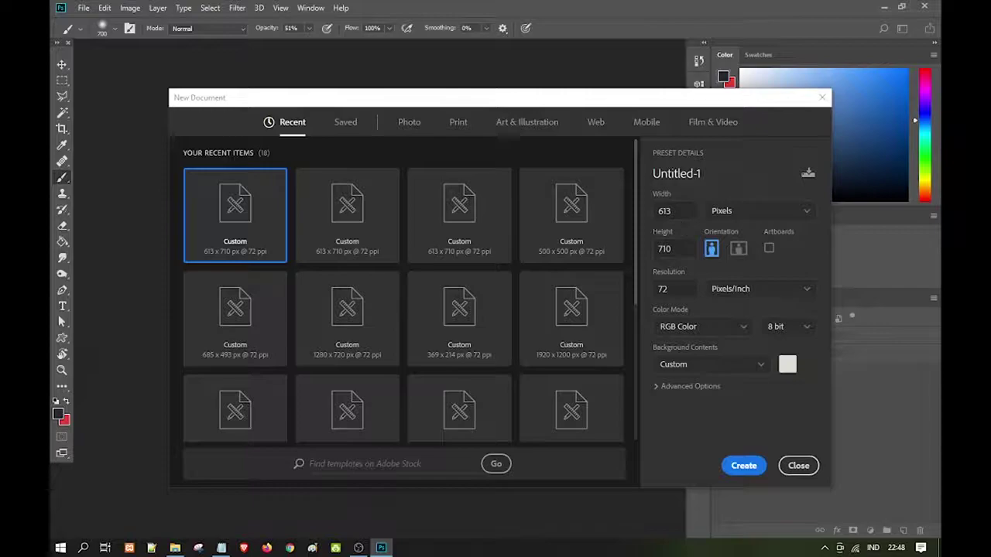
pyautogui.doubleClick(681, 214)
pyautogui.write('80')
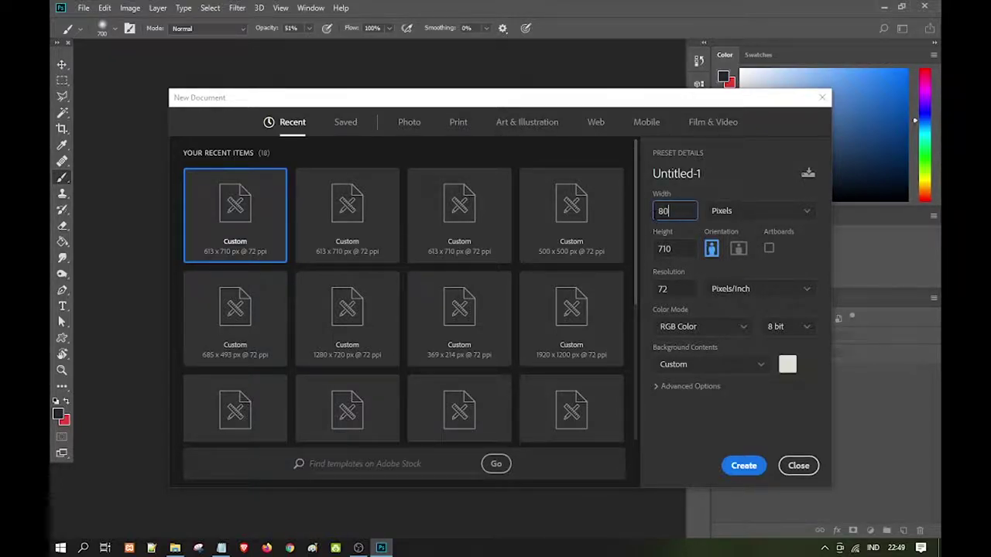
pyautogui.write('0')
pyautogui.press('Tab')
pyautogui.write('12')
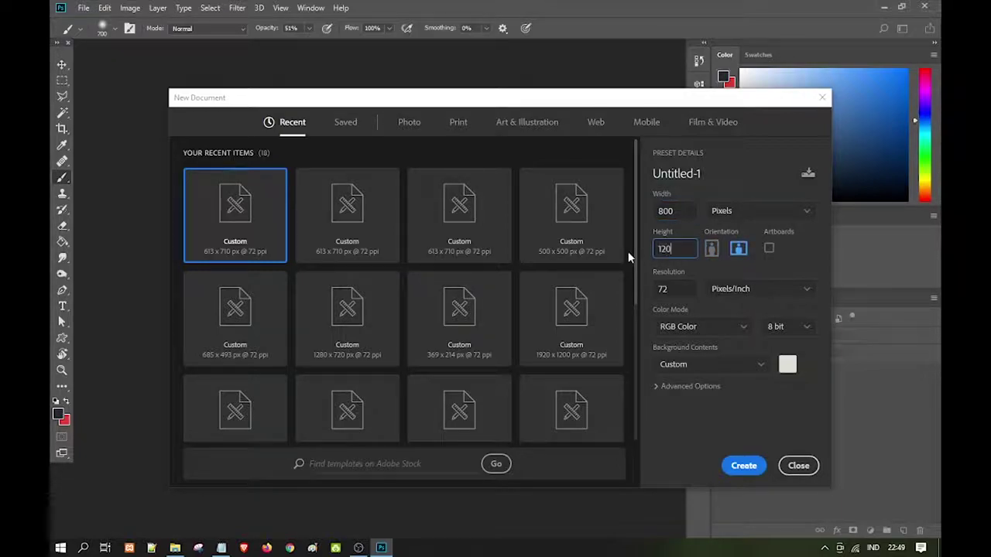
pyautogui.write('00')
pyautogui.click(736, 467)
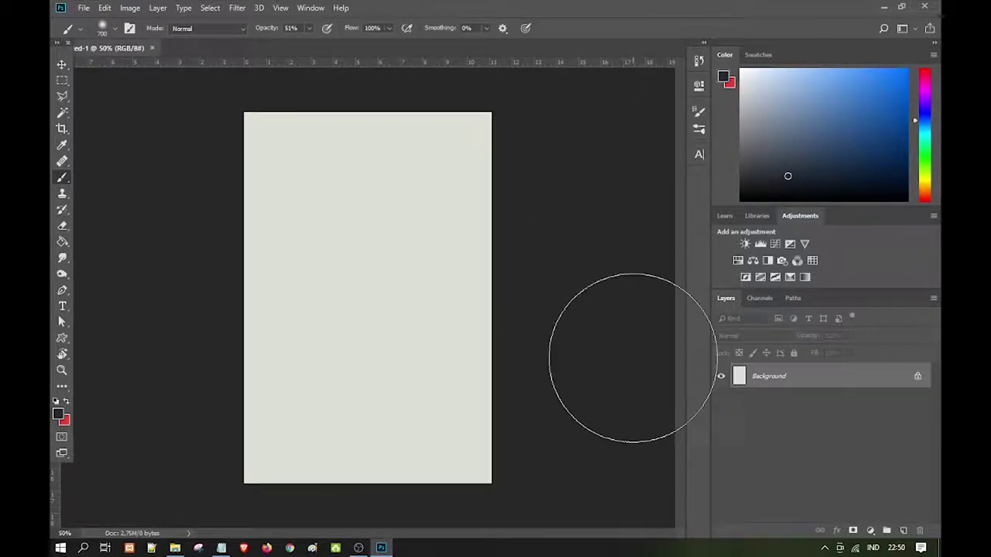
# - Fill the background with the pale grey-green colour #dbdfd5 using Edit > Fill
pyautogui.click(104, 11)
pyautogui.click(151, 200)
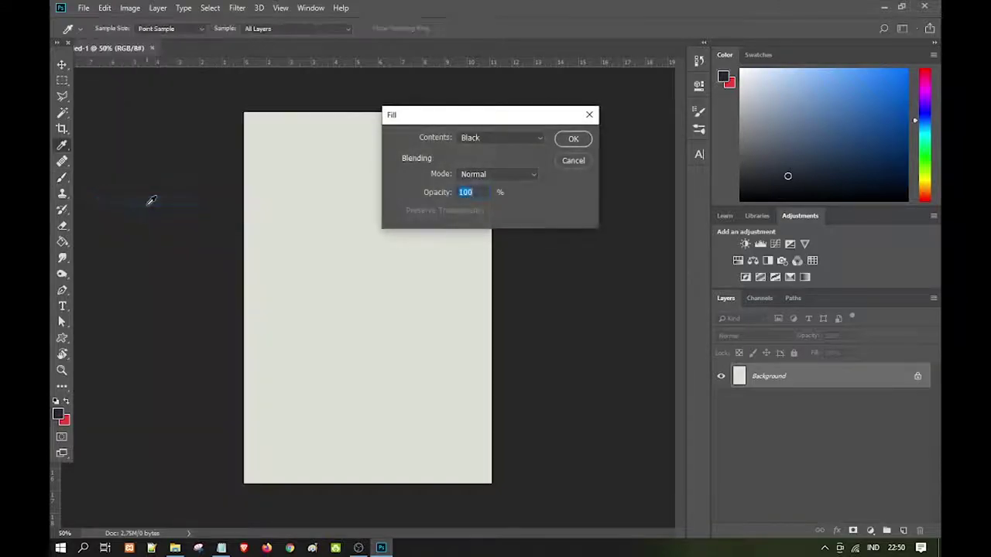
pyautogui.click(496, 139)
pyautogui.click(489, 175)
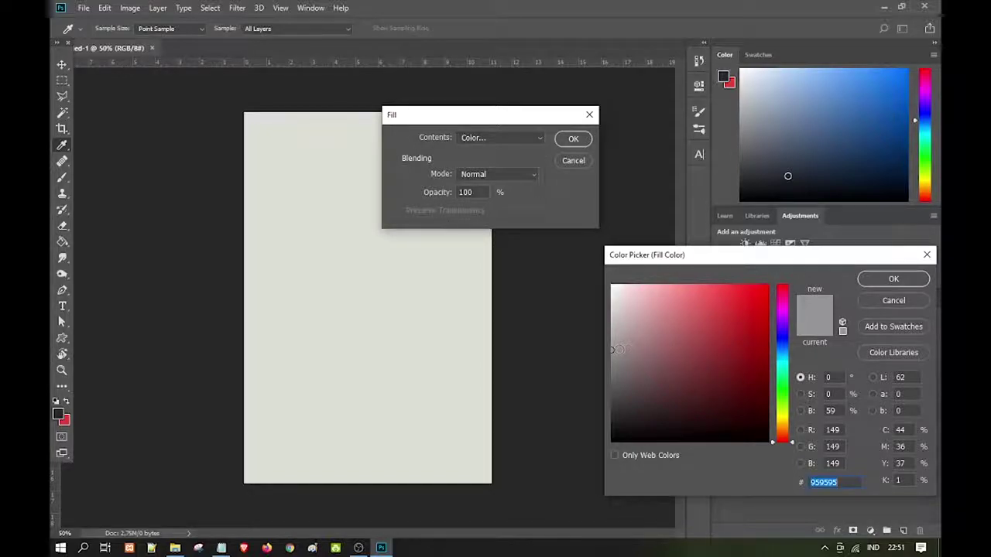
pyautogui.moveTo(620, 350); pyautogui.dragTo(649, 326)
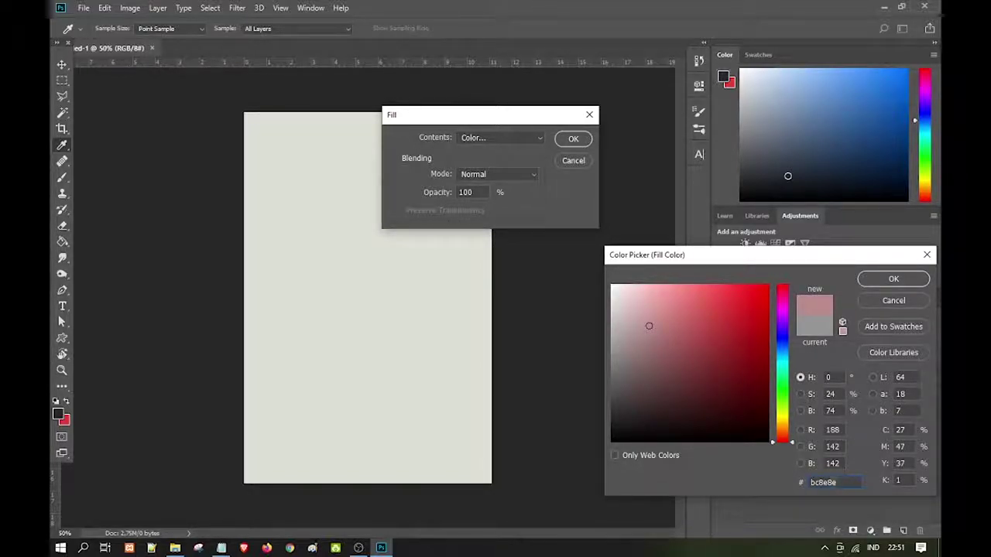
pyautogui.write('dbdfd5')
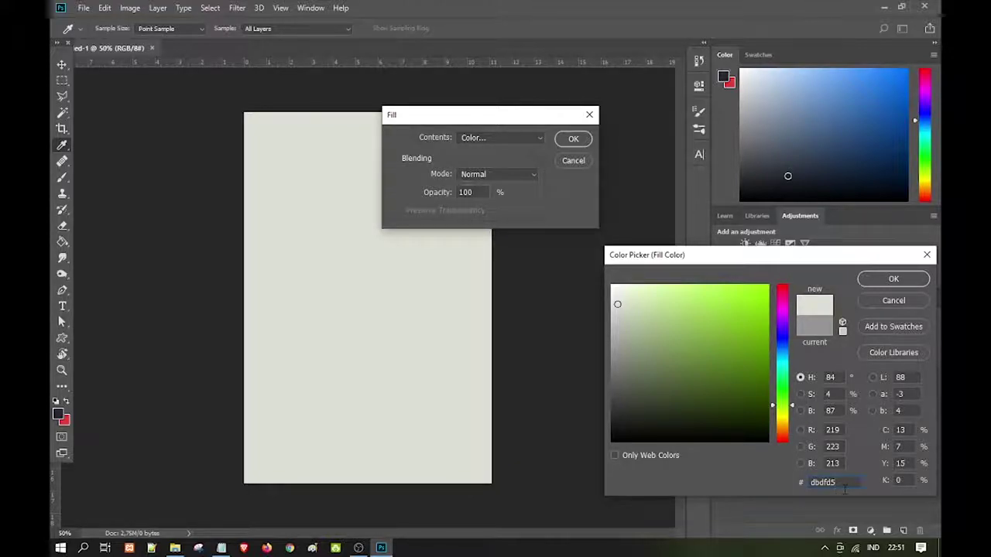
pyautogui.click(894, 280)
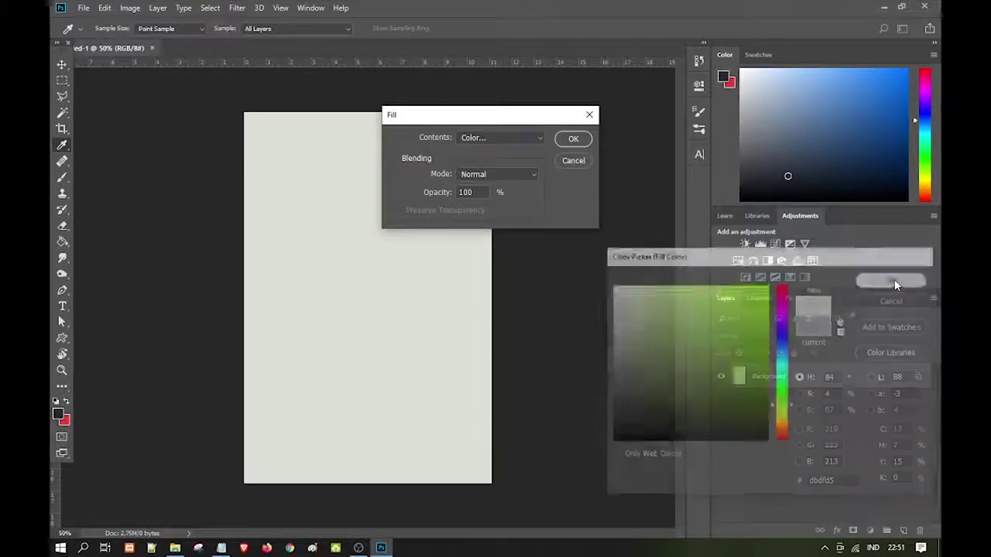
pyautogui.click(573, 140)
# - Drag the forest photo from the image folder into the document
pyautogui.press('b')
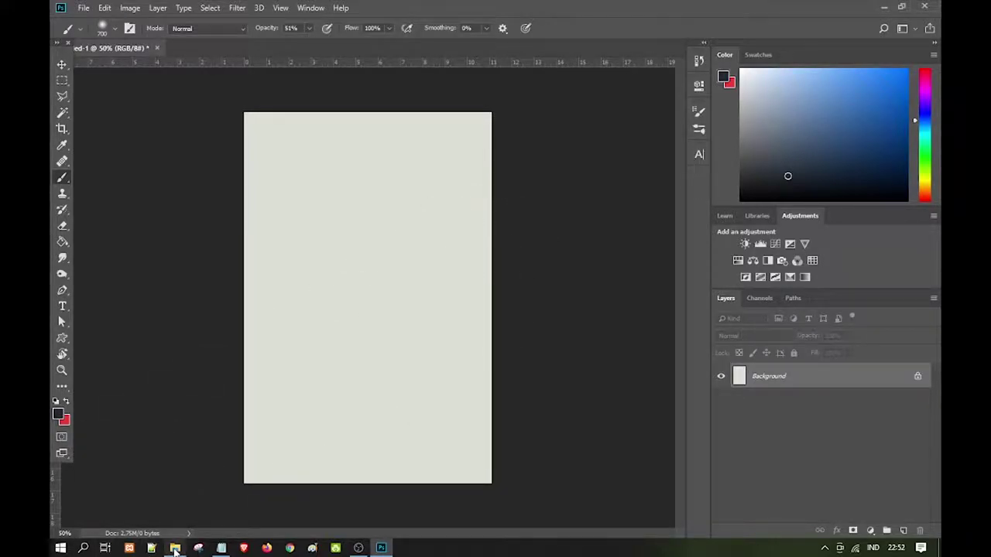
pyautogui.click(175, 548)
pyautogui.moveTo(339, 159)
pyautogui.mouseDown()
pyautogui.moveTo(313, 379)
pyautogui.moveTo(319, 421)
pyautogui.mouseUp()
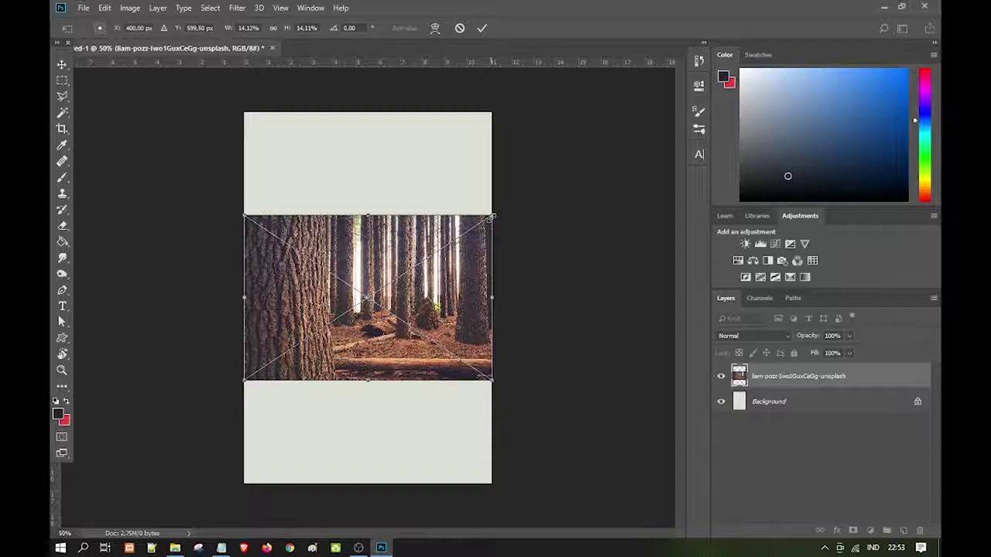
# - Scale the forest photo to about 20.23% so it spans the canvas width, and commit
pyautogui.moveTo(491, 218); pyautogui.dragTo(601, 149)
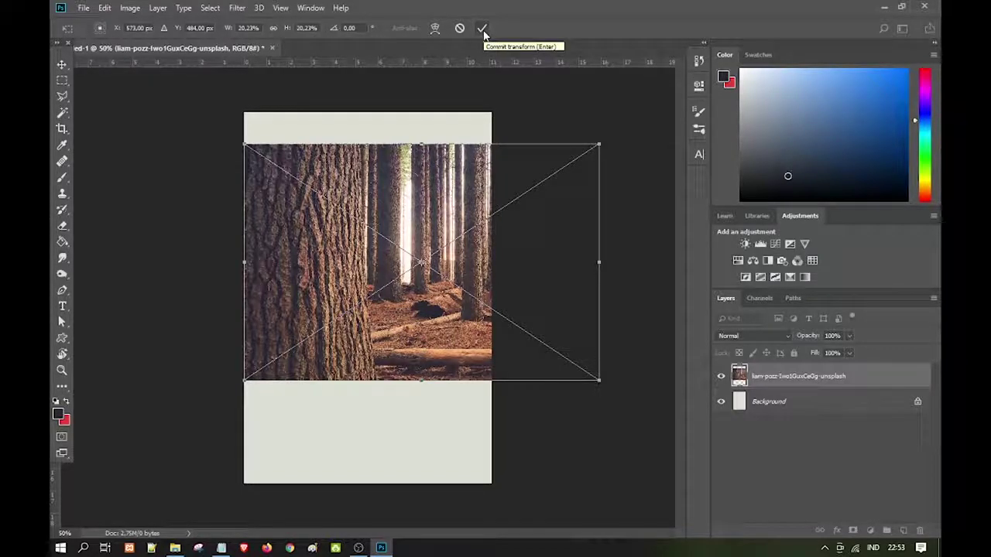
pyautogui.press('b')
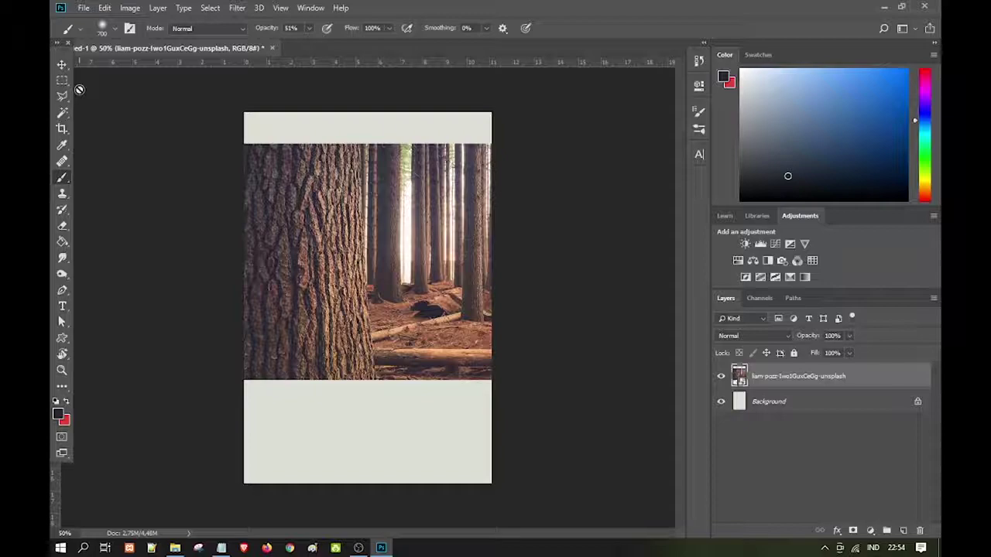
# - Copy a rectangular strip of the left trunk's bark to Layer 1 and show only that layer
pyautogui.click(63, 81)
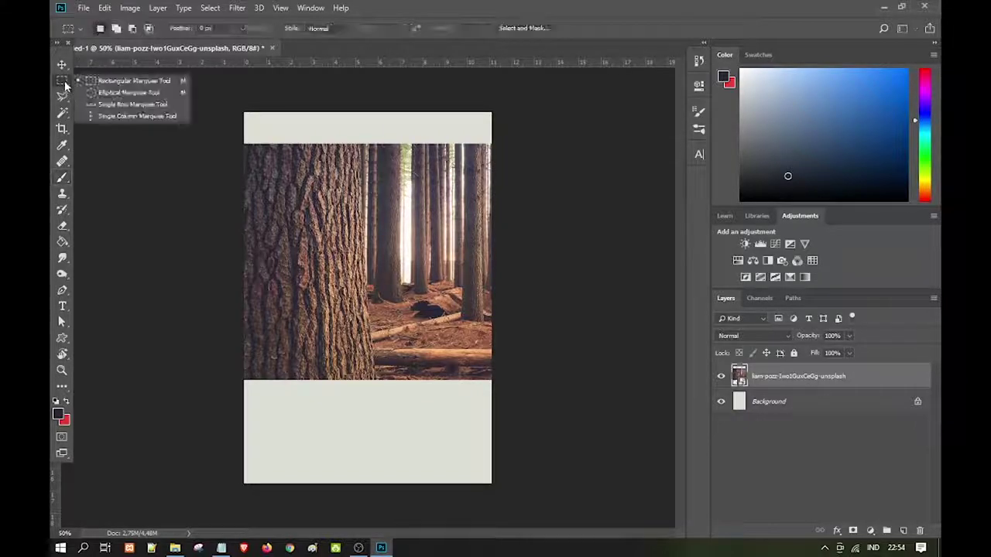
pyautogui.click(128, 81)
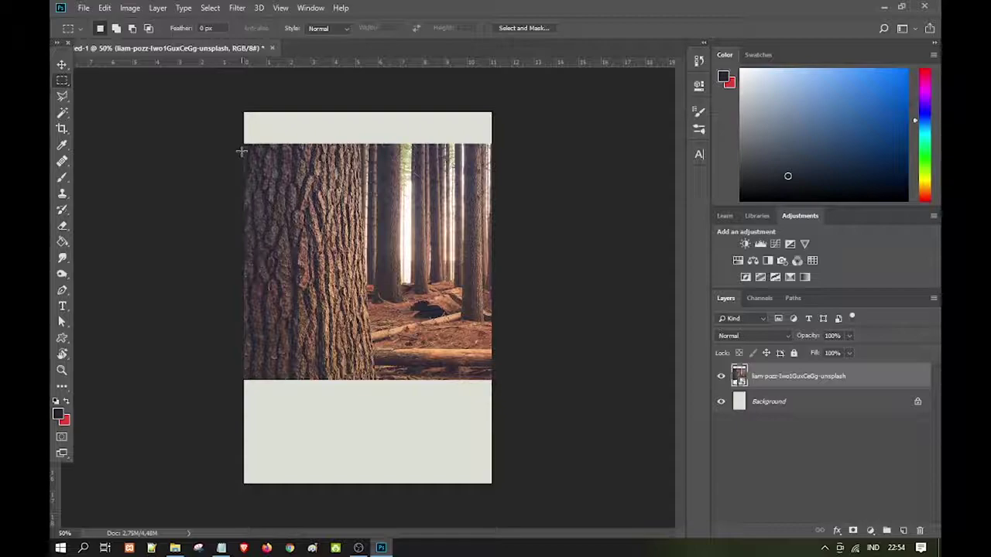
pyautogui.moveTo(247, 187); pyautogui.dragTo(310, 338)
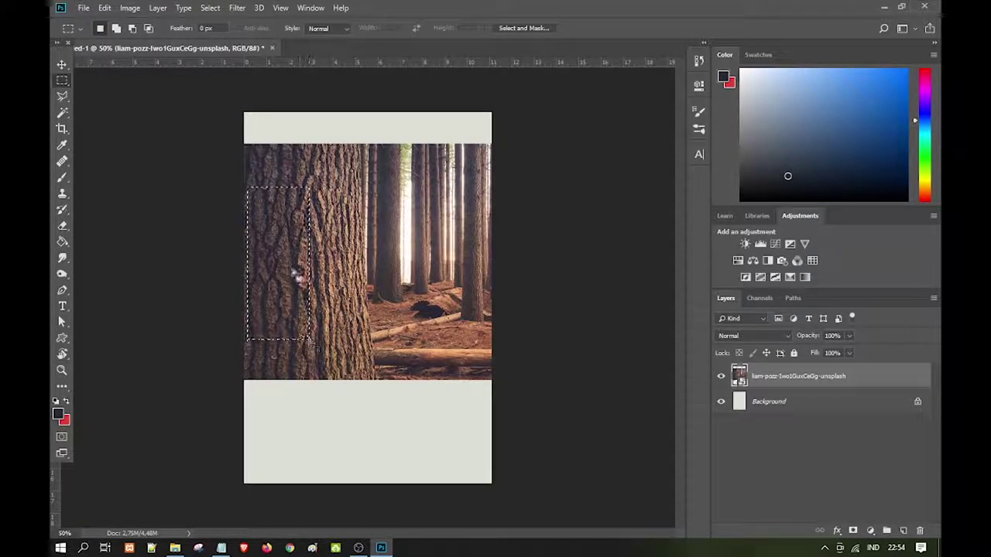
pyautogui.rightClick(293, 273)
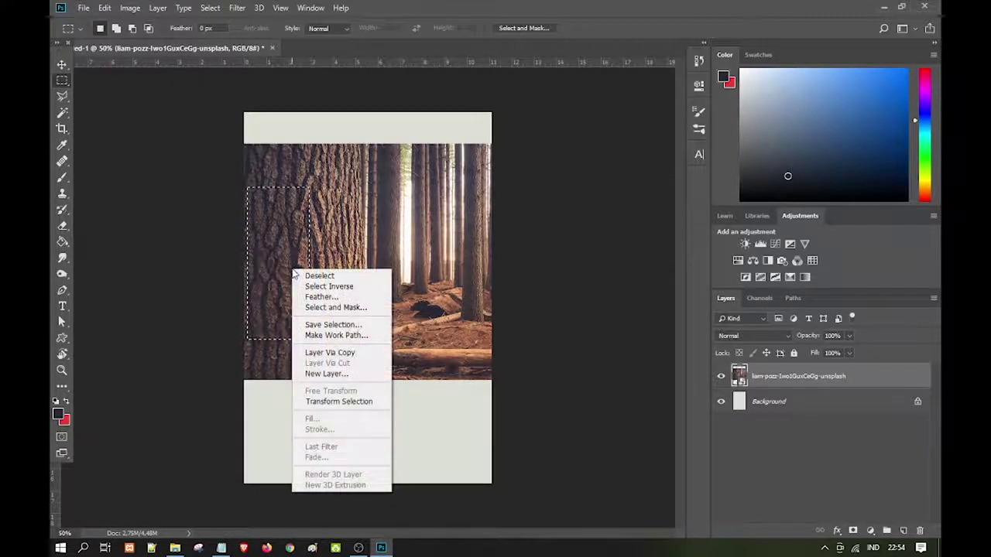
pyautogui.click(342, 356)
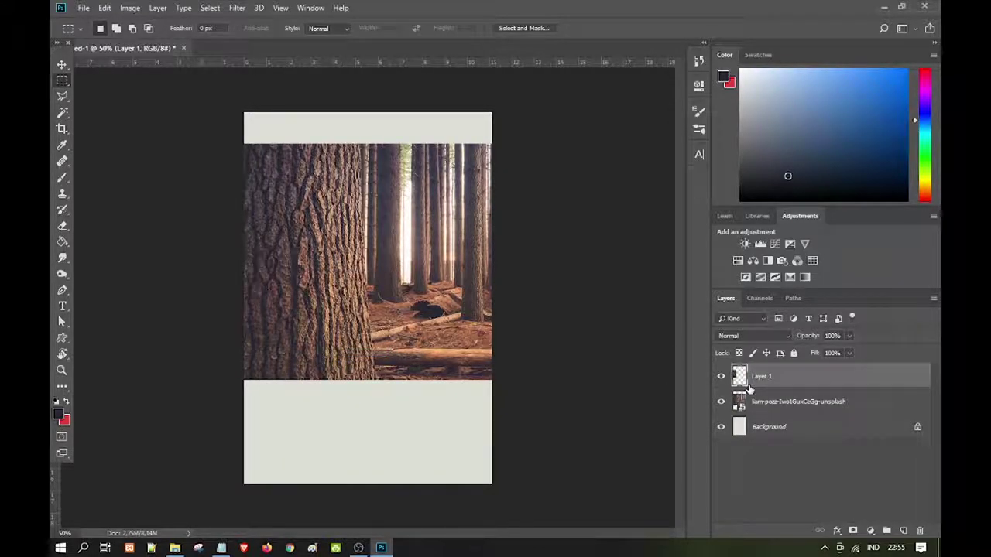
pyautogui.keyDown('alt'); pyautogui.click(721, 376); pyautogui.keyUp('alt')
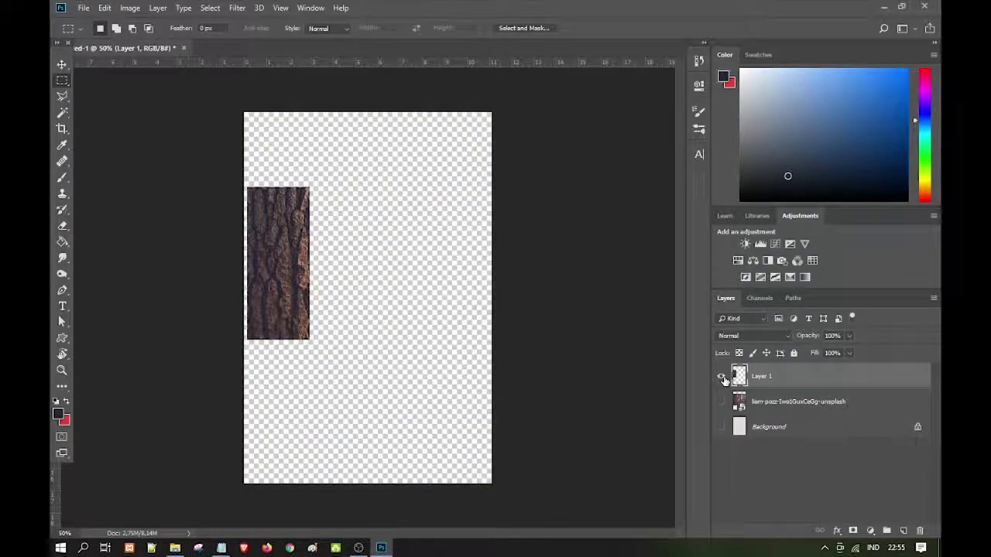
pyautogui.keyDown('alt'); pyautogui.click(721, 376); pyautogui.keyUp('alt')
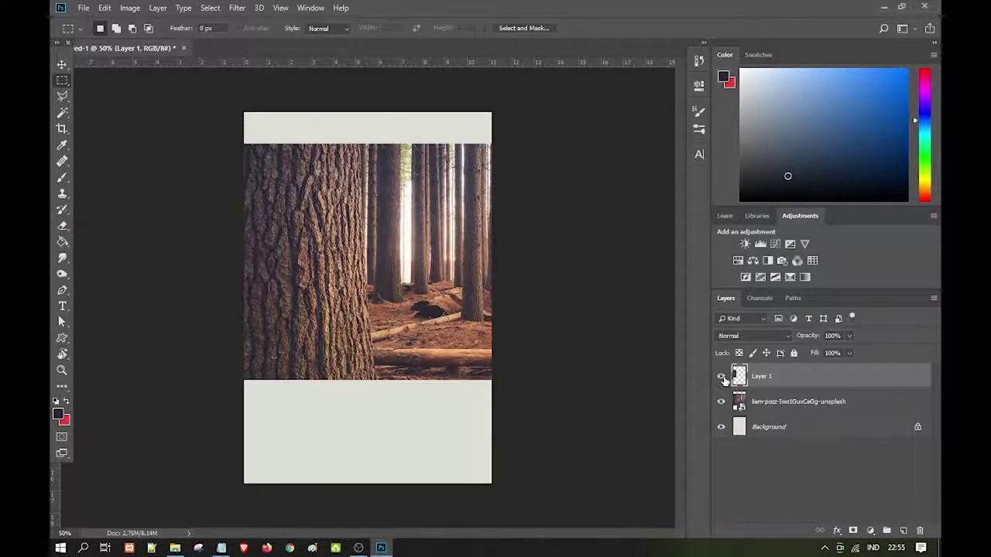
pyautogui.keyDown('alt'); pyautogui.click(721, 376); pyautogui.keyUp('alt')
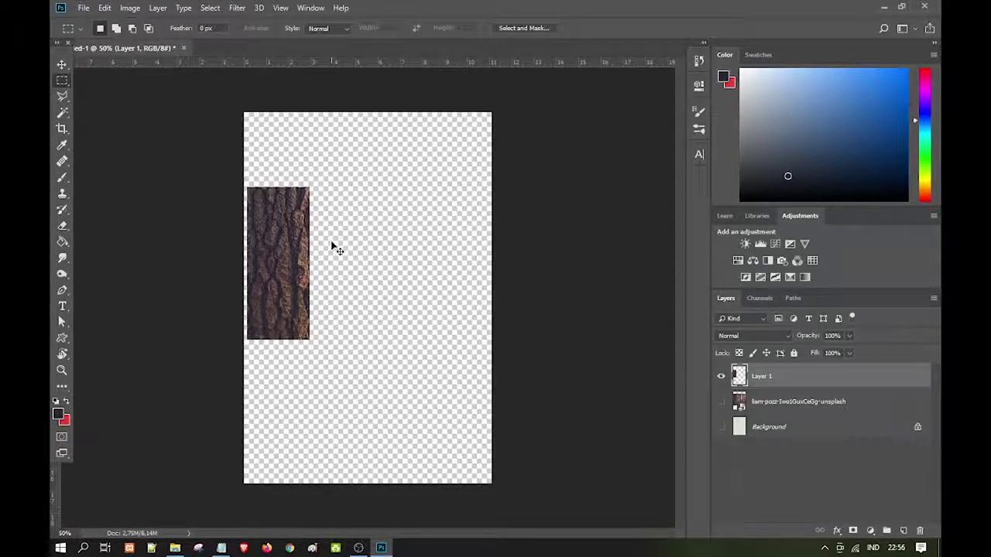
# - Free-transform the bark layer to about 400% so it fills the whole canvas, and commit
pyautogui.hotkey('ctrl', 't')
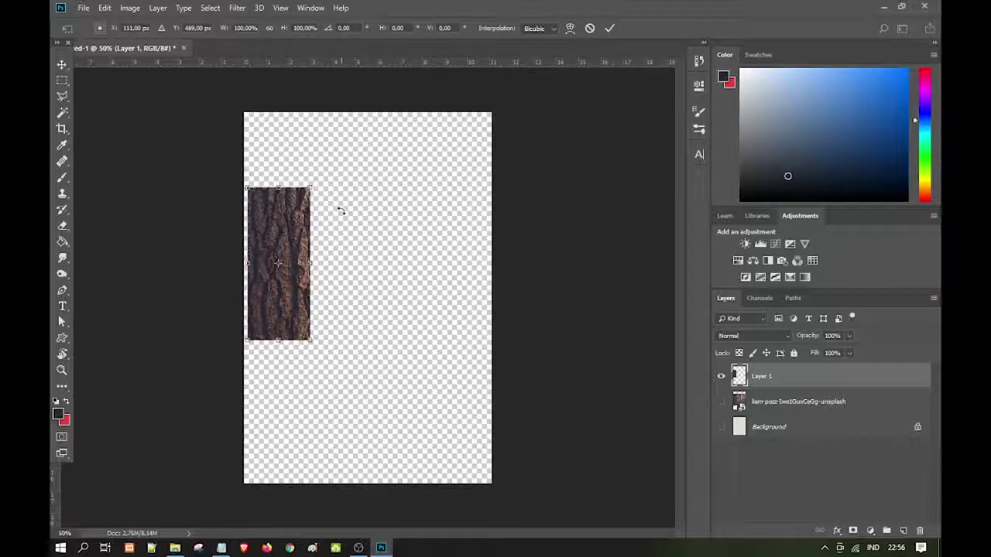
pyautogui.moveTo(312, 186); pyautogui.dragTo(340, 113)
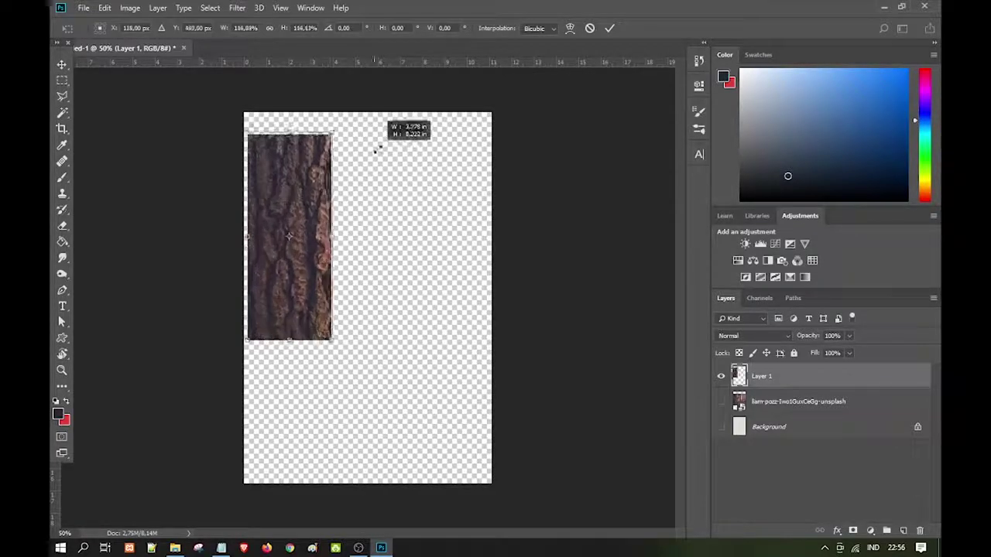
pyautogui.moveTo(343, 341)
pyautogui.mouseDown()
pyautogui.moveTo(414, 440)
pyautogui.moveTo(495, 514)
pyautogui.mouseUp()
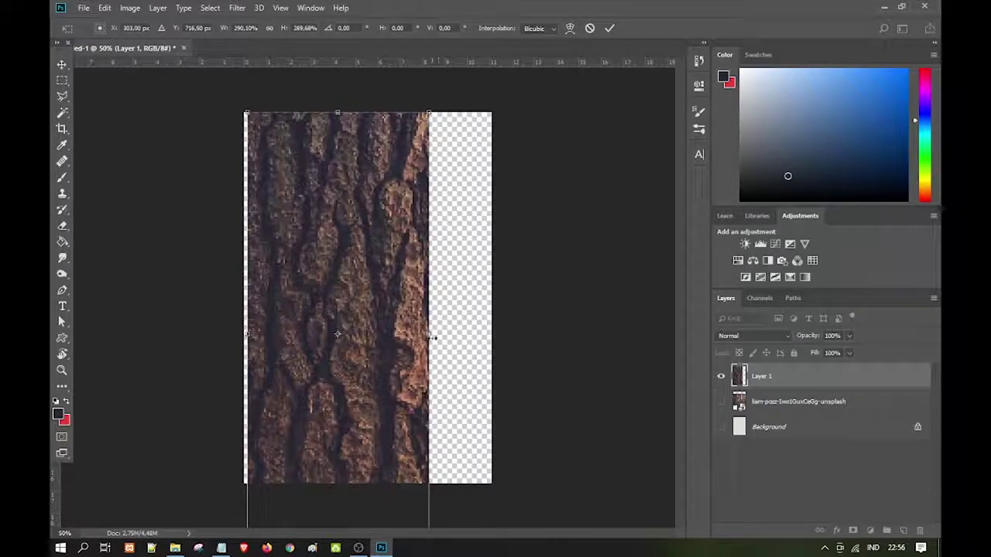
pyautogui.moveTo(428, 113); pyautogui.dragTo(470, 11)
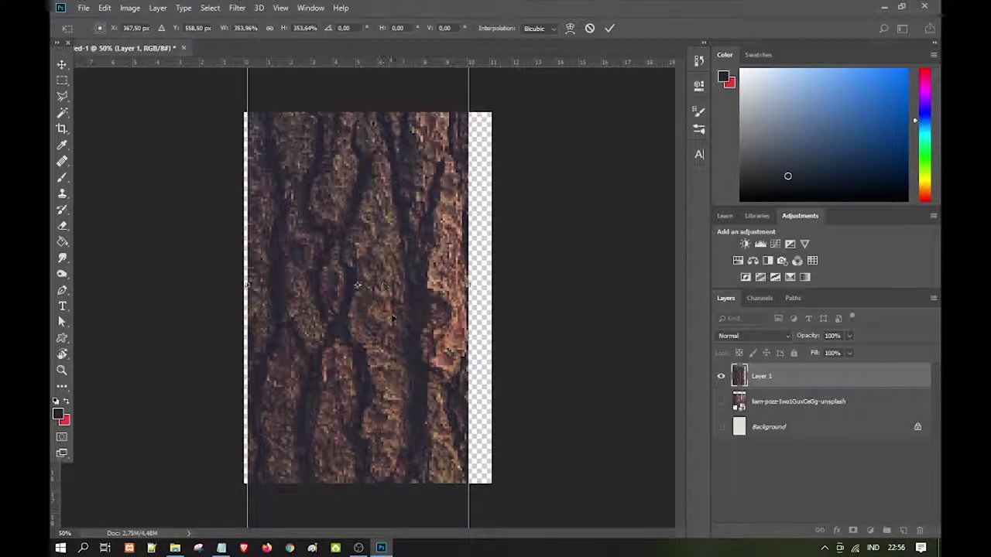
pyautogui.moveTo(401, 341); pyautogui.dragTo(397, 346)
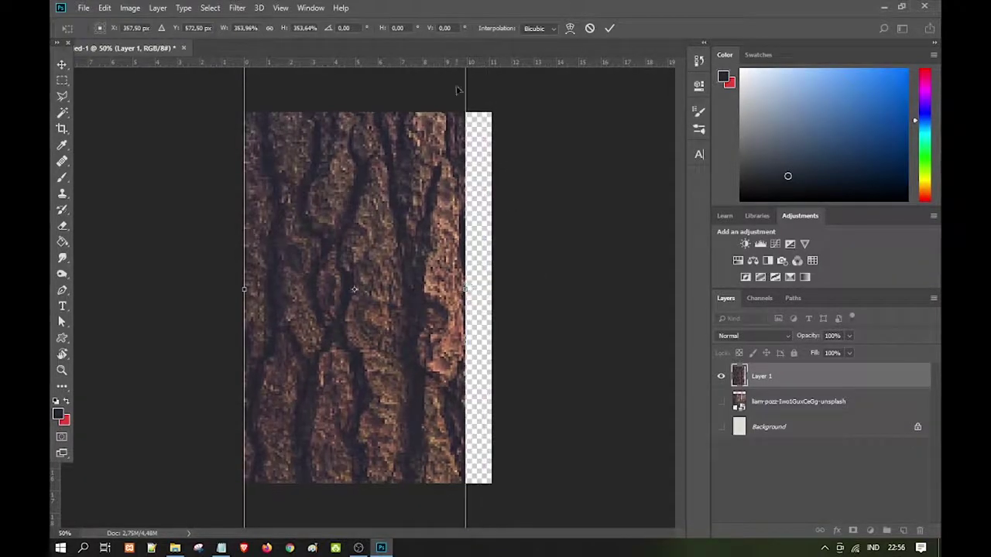
pyautogui.hotkey('ctrl', '0')
pyautogui.moveTo(432, 126); pyautogui.dragTo(493, 97)
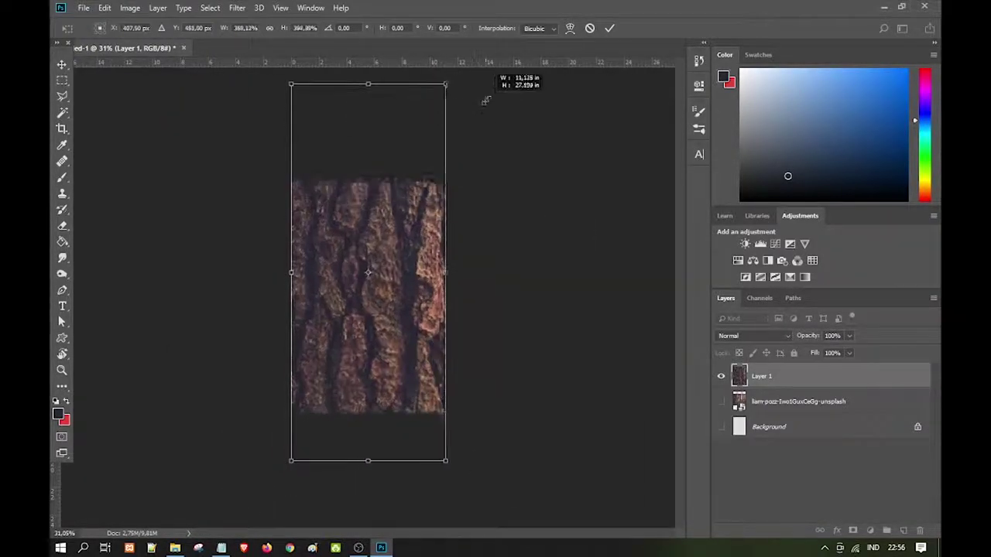
pyautogui.moveTo(412, 240)
pyautogui.mouseDown()
pyautogui.moveTo(422, 258)
pyautogui.moveTo(414, 262)
pyautogui.mouseUp()
pyautogui.moveTo(451, 102); pyautogui.dragTo(456, 105)
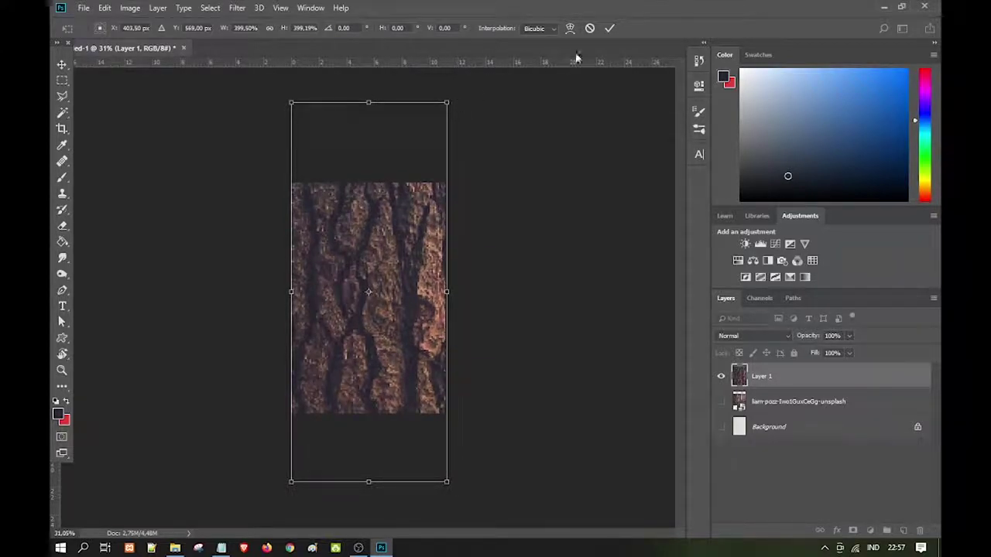
pyautogui.moveTo(418, 249); pyautogui.dragTo(417, 256)
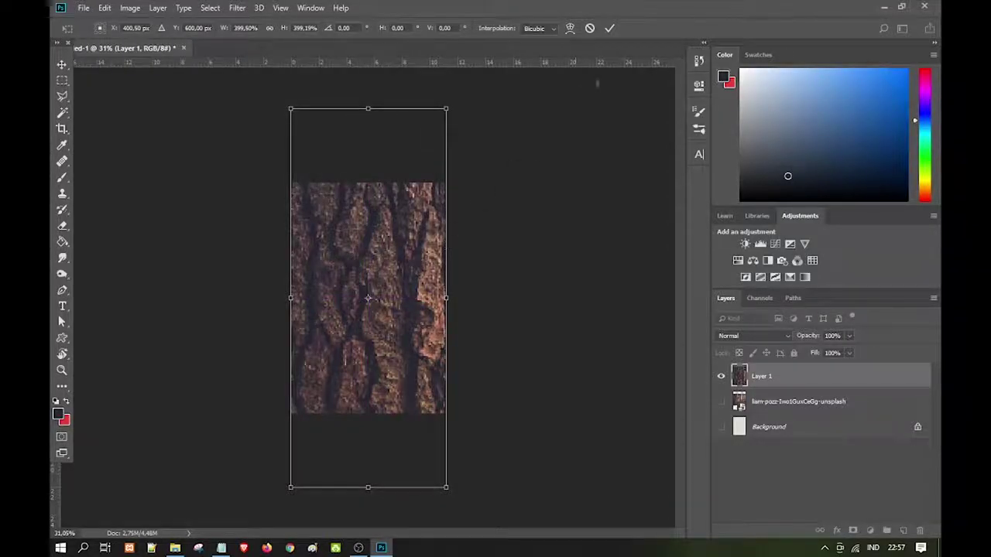
pyautogui.click(610, 29)
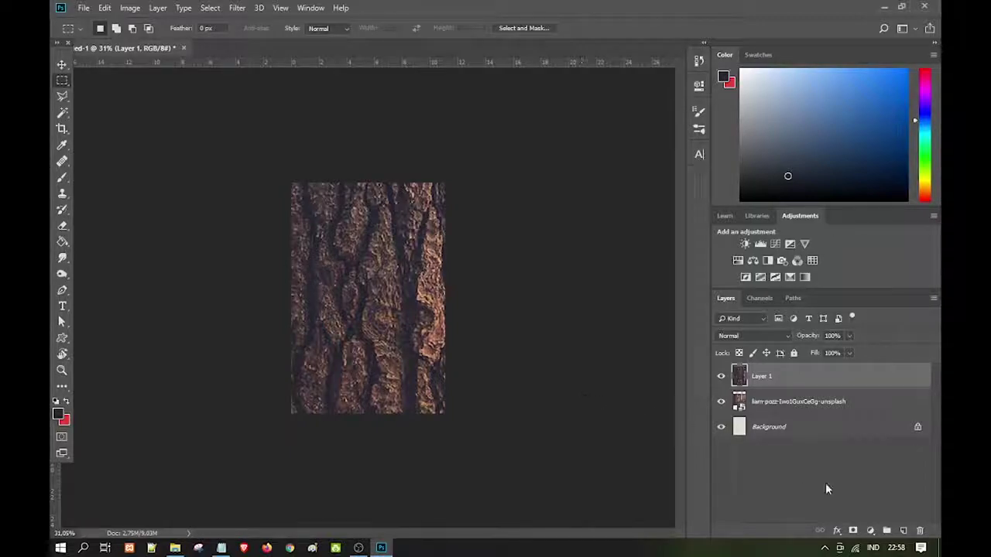
# - Add a Black & White adjustment layer above the bark texture
pyautogui.click(871, 532)
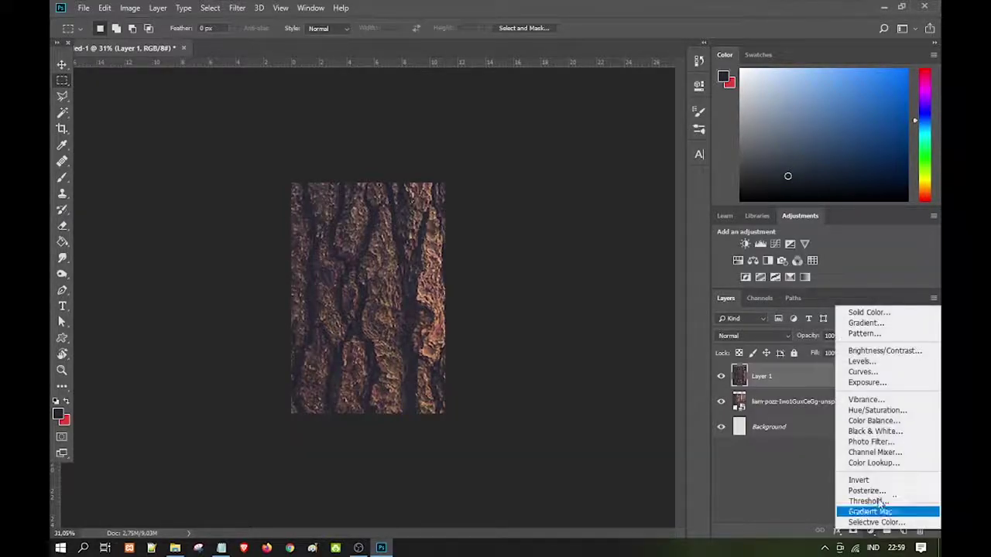
pyautogui.click(867, 433)
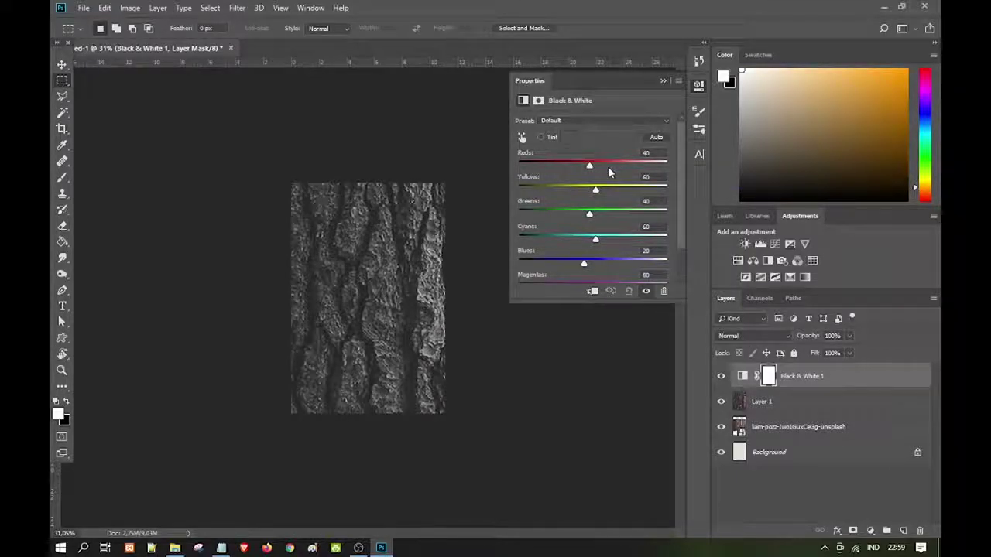
pyautogui.click(618, 120)
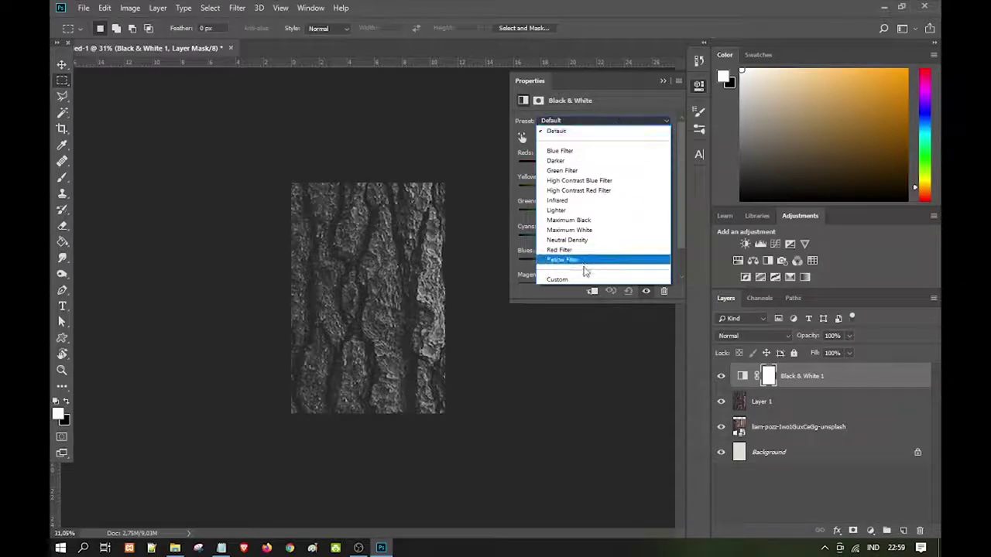
pyautogui.click(585, 278)
# - Set Reds 25, Yellows -150, Greens 27, Cyans 46 and Blues 29, then collapse Properties
pyautogui.moveTo(589, 166)
pyautogui.mouseDown()
pyautogui.moveTo(581, 166)
pyautogui.moveTo(588, 178)
pyautogui.mouseUp()
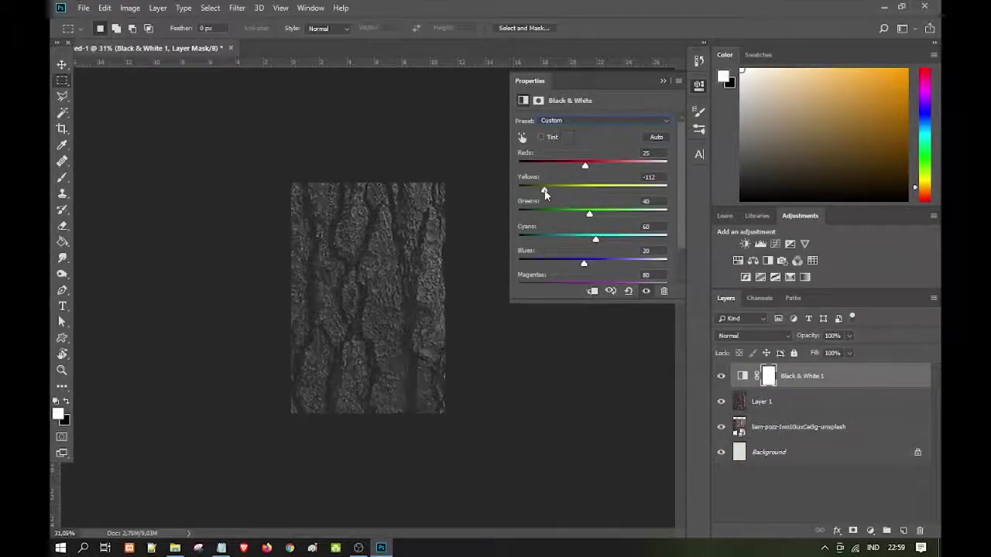
pyautogui.moveTo(595, 189)
pyautogui.mouseDown()
pyautogui.moveTo(666, 189)
pyautogui.moveTo(533, 205)
pyautogui.mouseUp()
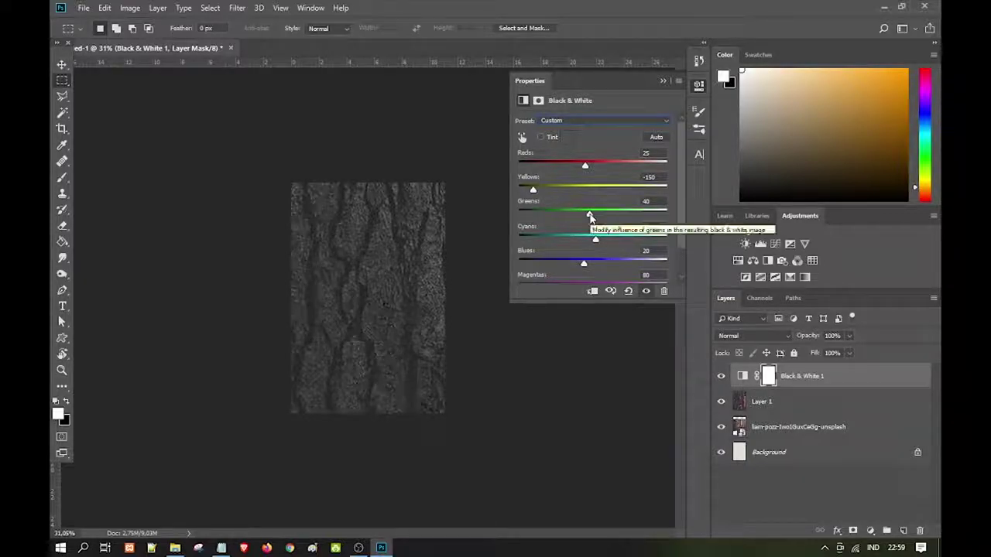
pyautogui.moveTo(590, 214)
pyautogui.mouseDown()
pyautogui.moveTo(601, 216)
pyautogui.moveTo(582, 216)
pyautogui.moveTo(587, 229)
pyautogui.mouseUp()
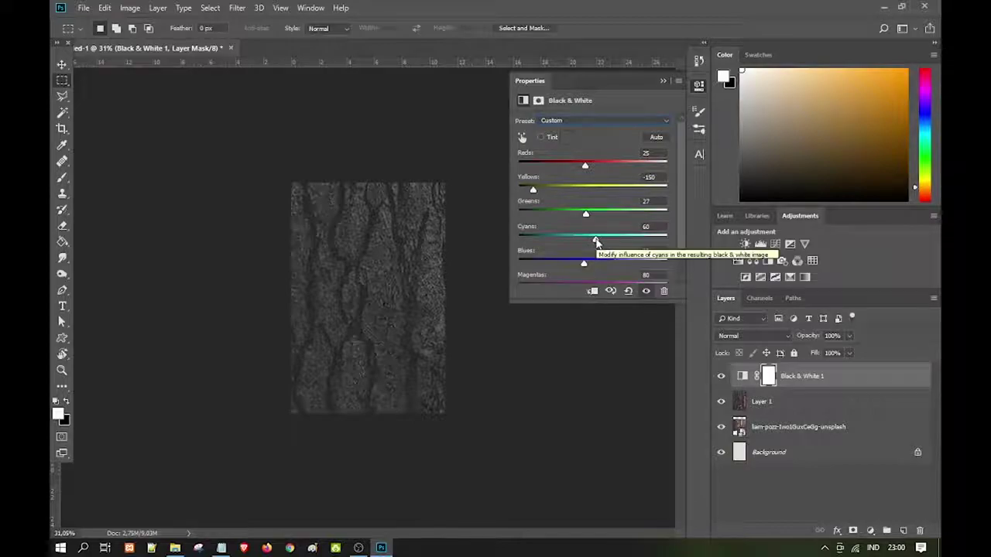
pyautogui.moveTo(596, 242); pyautogui.dragTo(589, 241)
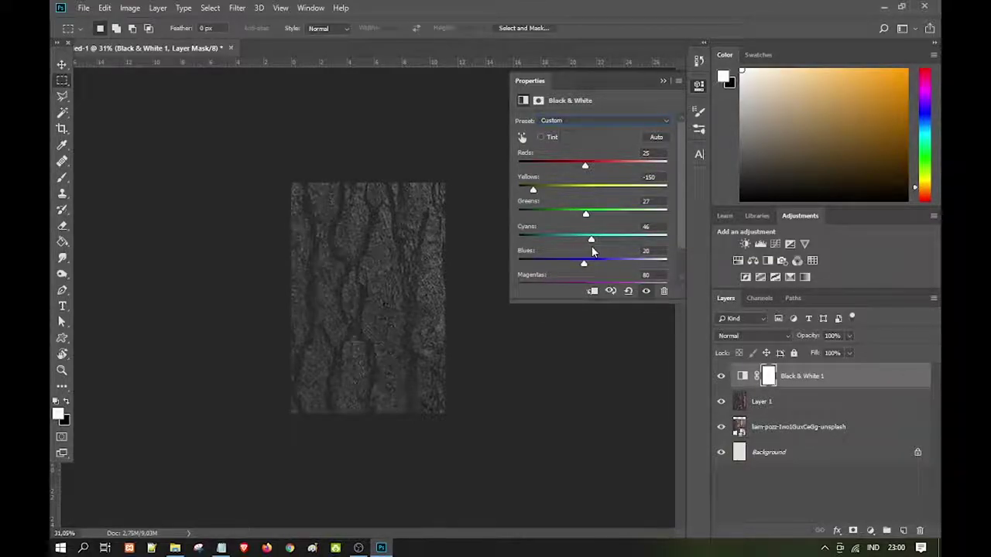
pyautogui.moveTo(584, 263); pyautogui.dragTo(586, 268)
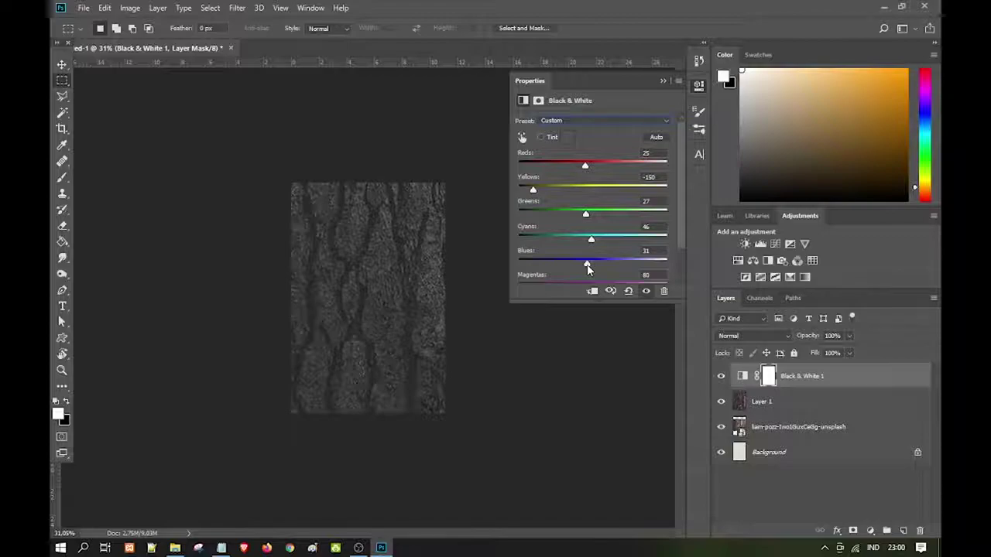
pyautogui.moveTo(587, 267); pyautogui.dragTo(586, 265)
pyautogui.click(612, 280)
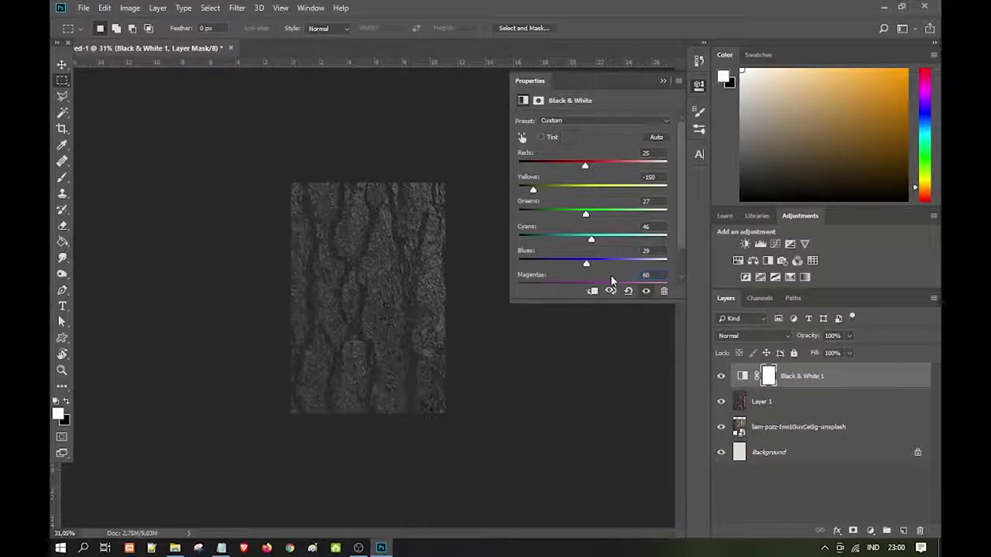
pyautogui.click(664, 82)
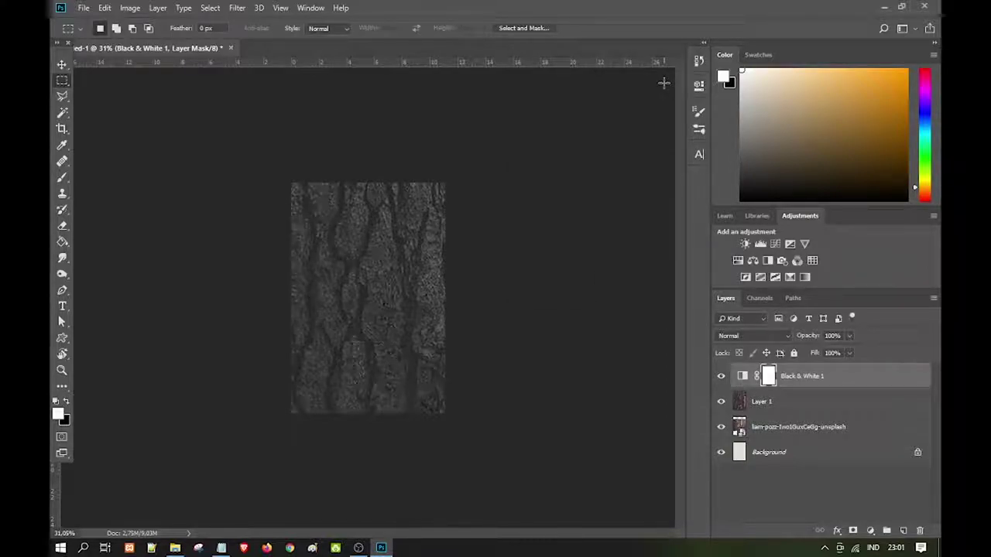
# - Add a Levels adjustment layer above the Black & White layer
pyautogui.click(870, 532)
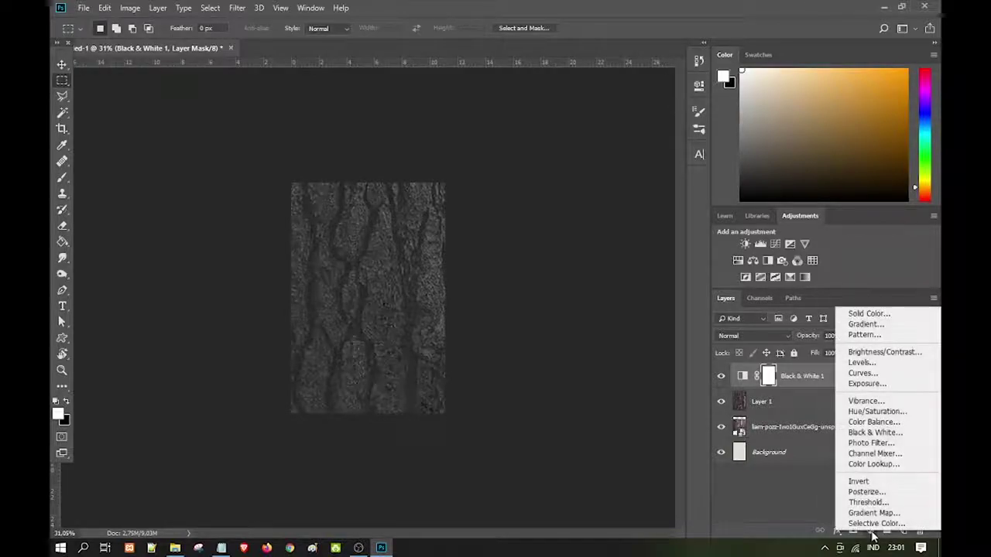
pyautogui.click(878, 360)
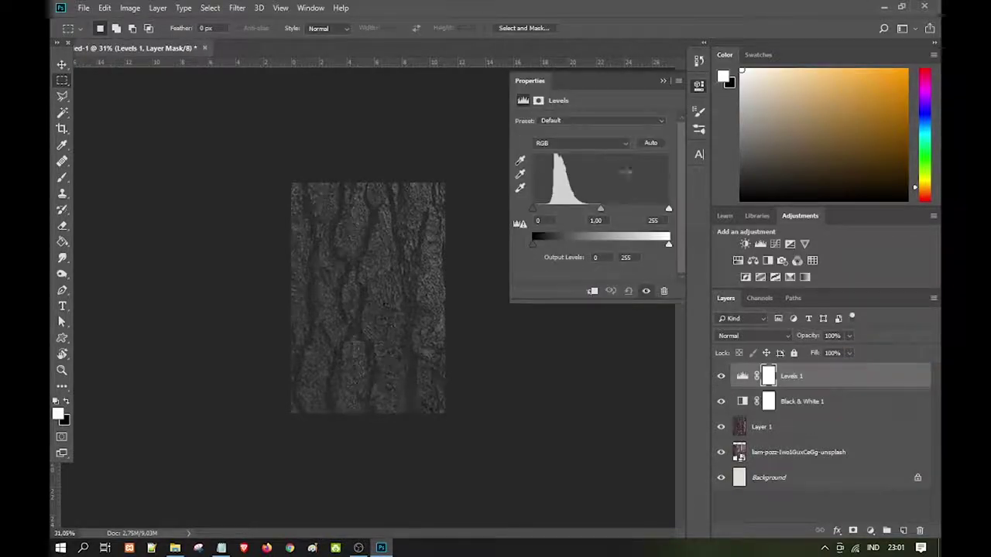
pyautogui.click(638, 121)
pyautogui.click(583, 235)
# - Raise the Levels black input to 80 and adjust the midtone value
pyautogui.moveTo(532, 208); pyautogui.dragTo(570, 212)
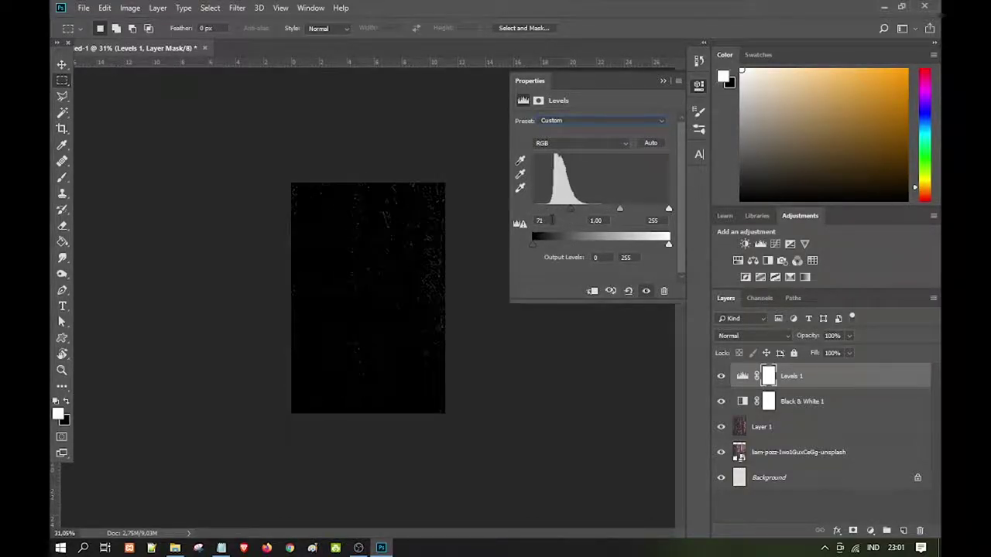
pyautogui.click(542, 221)
pyautogui.write('80')
pyautogui.press('Return')
pyautogui.click(599, 220)
pyautogui.moveTo(620, 210); pyautogui.dragTo(626, 211)
pyautogui.click(595, 221)
pyautogui.write('7')
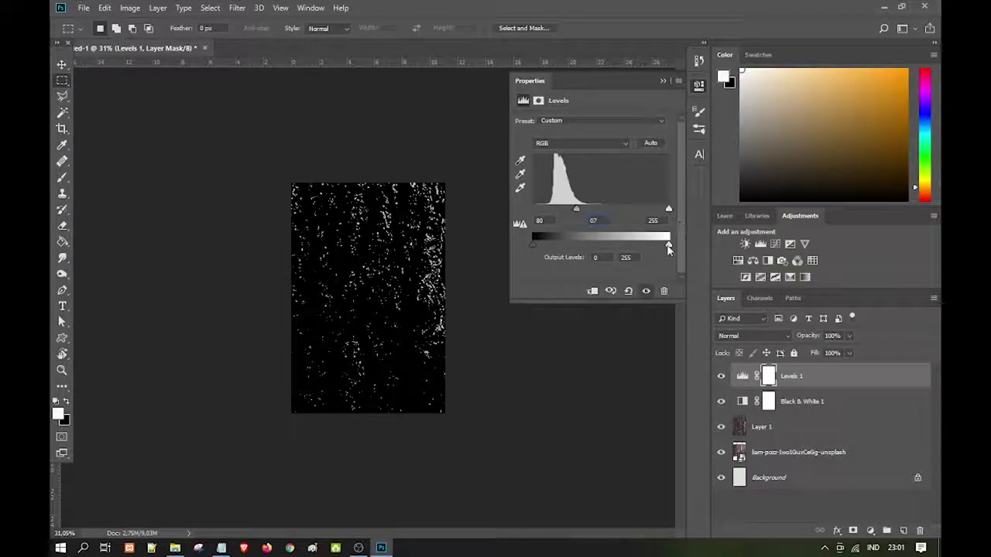
# - Cap white output at 245 and settle inputs at 16/1.19/245, then close Levels
pyautogui.moveTo(668, 247); pyautogui.dragTo(668, 246)
pyautogui.moveTo(669, 209); pyautogui.dragTo(660, 209)
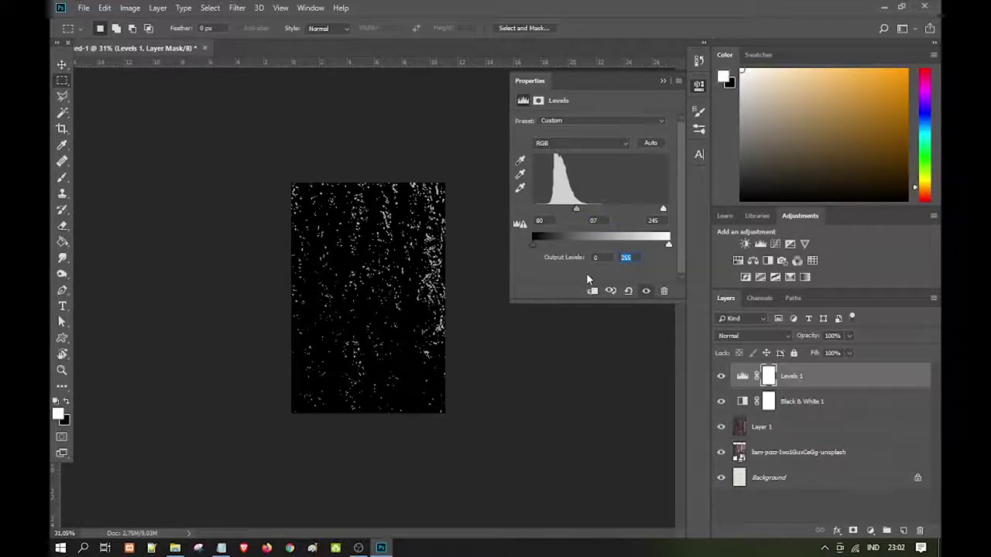
pyautogui.write('245')
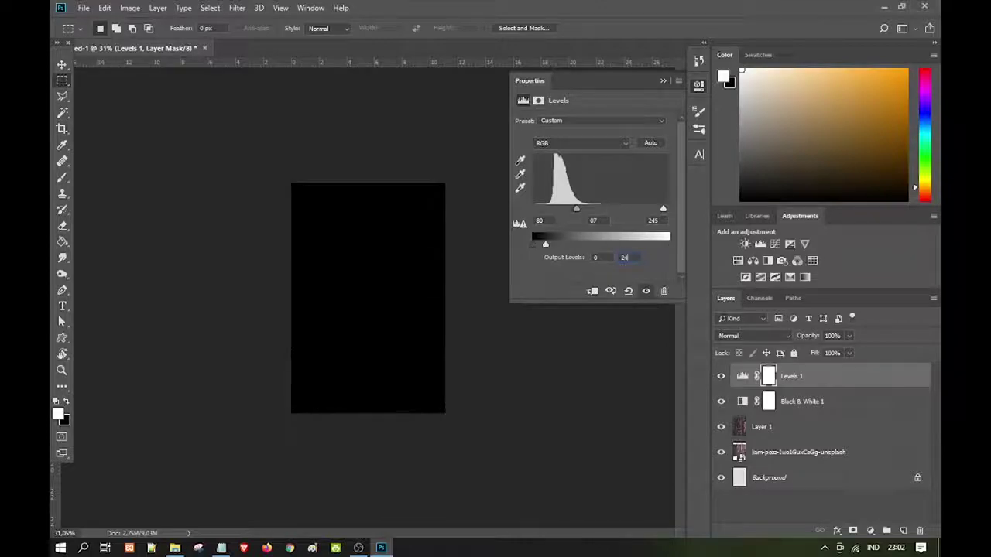
pyautogui.moveTo(575, 214); pyautogui.dragTo(573, 215)
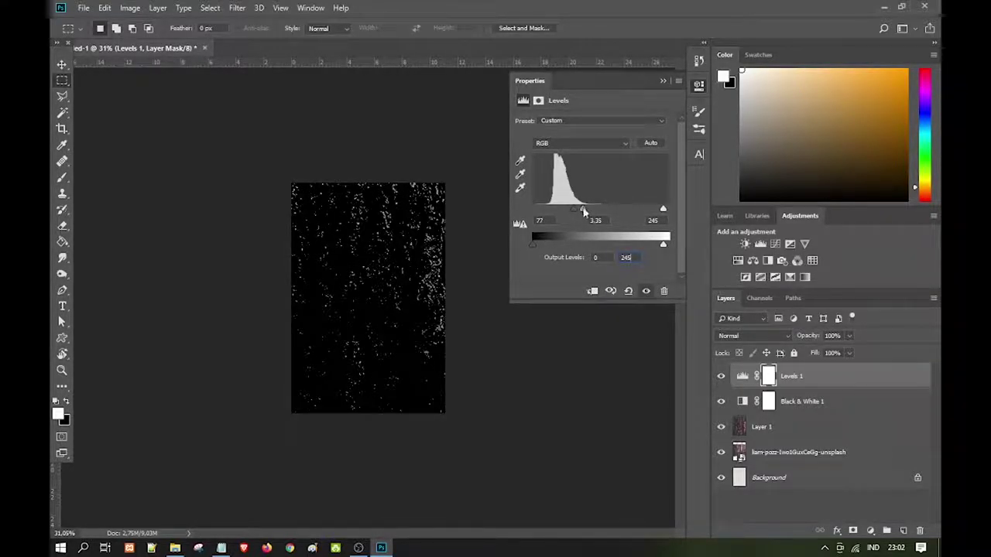
pyautogui.moveTo(574, 215)
pyautogui.mouseDown()
pyautogui.moveTo(543, 220)
pyautogui.moveTo(593, 216)
pyautogui.mouseUp()
pyautogui.click(754, 336)
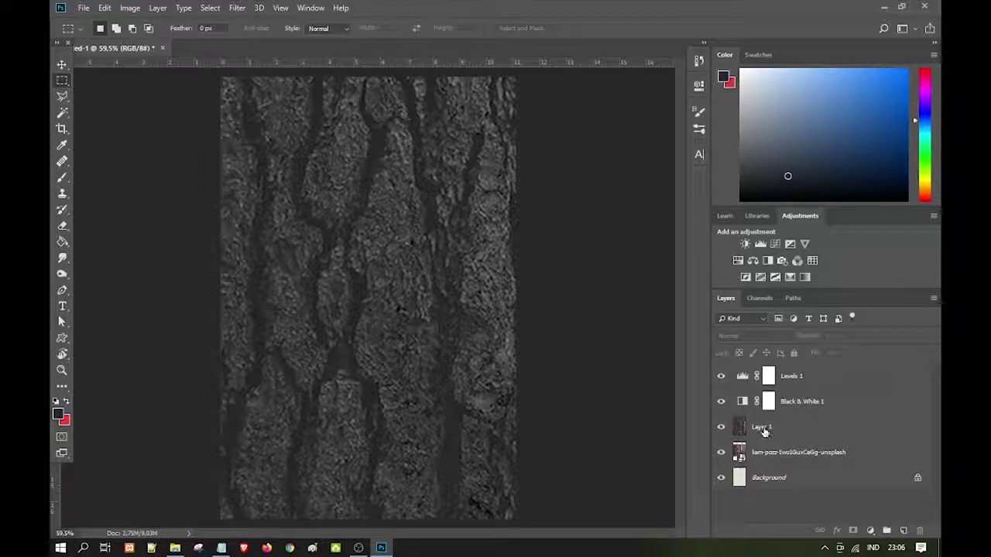
# - Rename the bark texture layer Layer 1 to 'BG Texture'
pyautogui.click(762, 430)
pyautogui.doubleClick(762, 427)
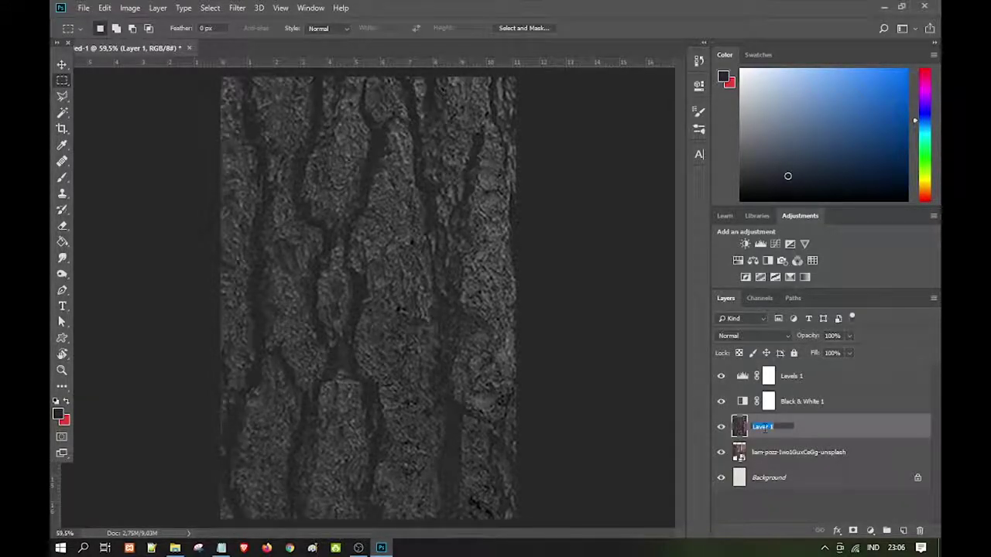
pyautogui.write('BG Te')
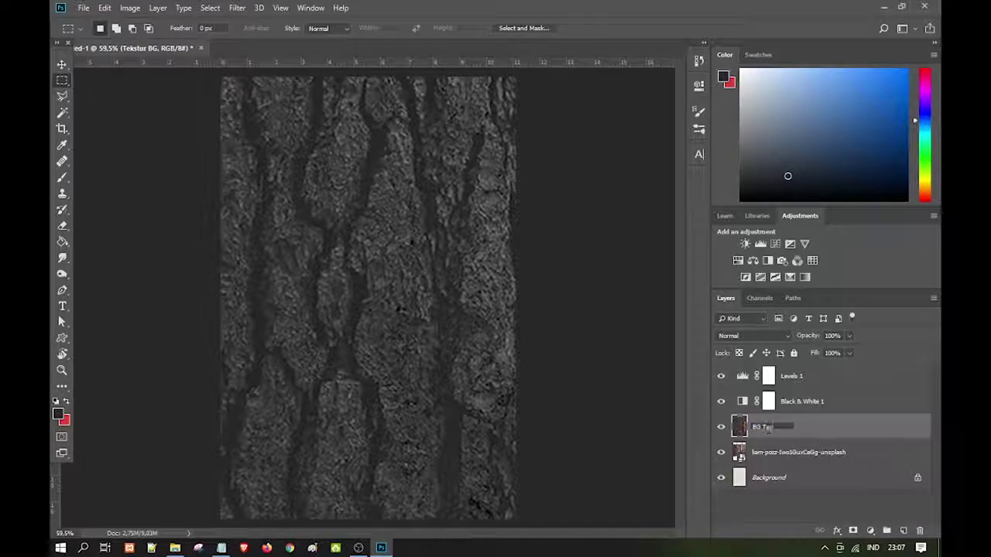
pyautogui.write('kstur BGure')
pyautogui.press('Return')
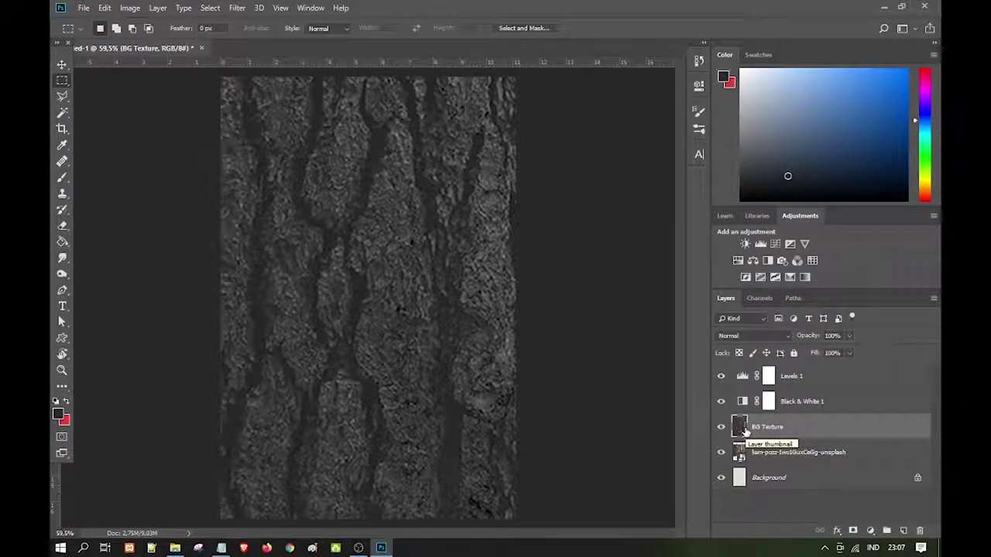
# - Set BG Texture to Subtract blending and hide the forest photo layer
pyautogui.click(775, 435)
pyautogui.click(771, 337)
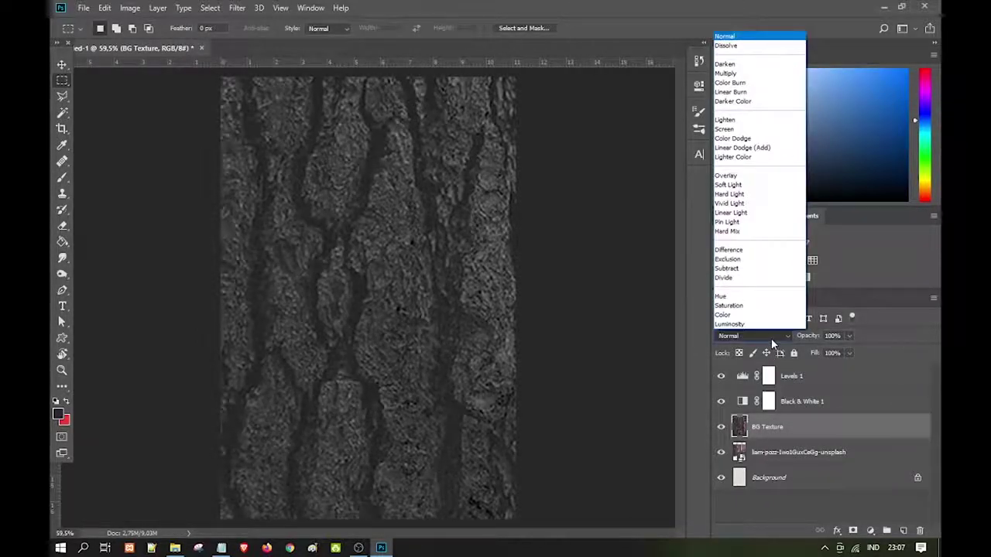
pyautogui.click(732, 268)
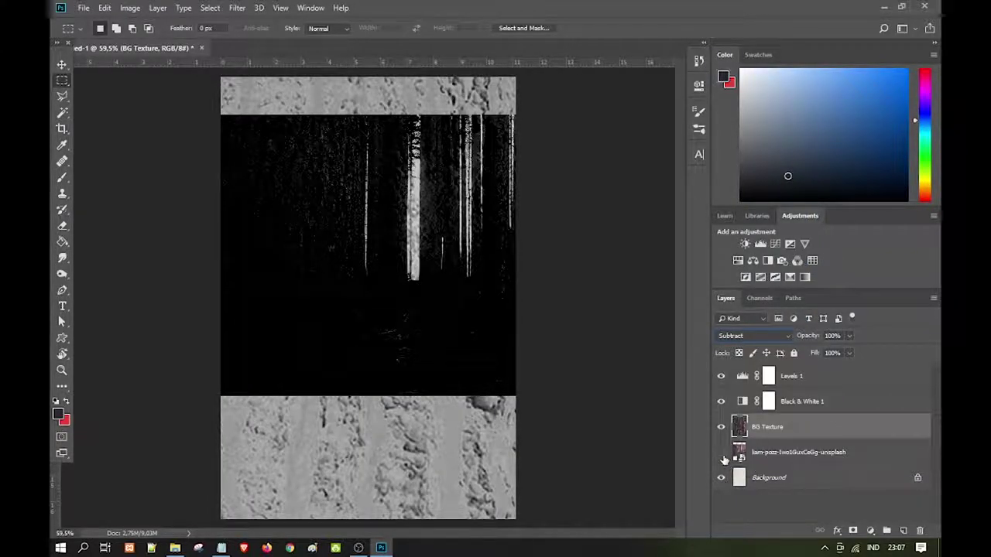
pyautogui.click(722, 456)
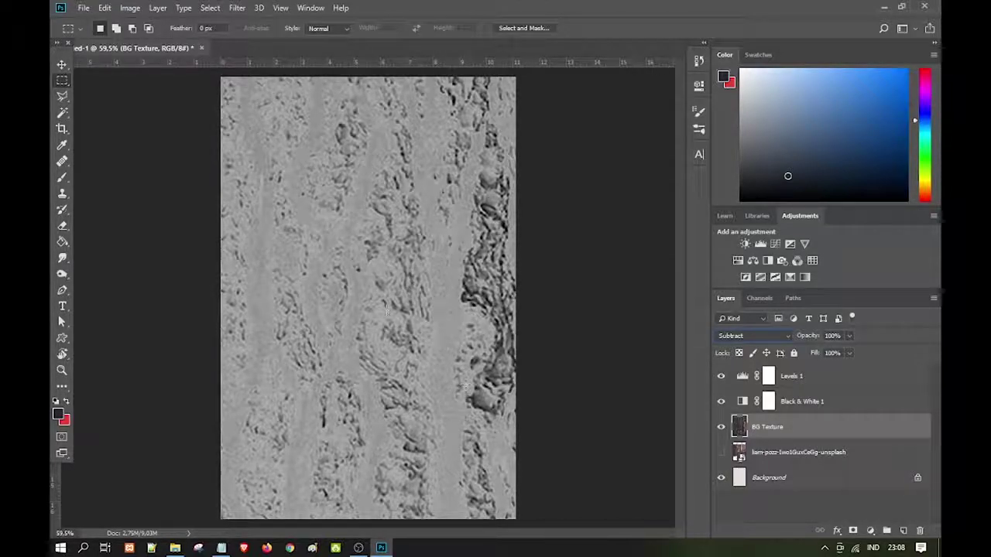
# - Set up the Brush tool with the Soft Round tip at 700 px in Normal mode
pyautogui.click(62, 177)
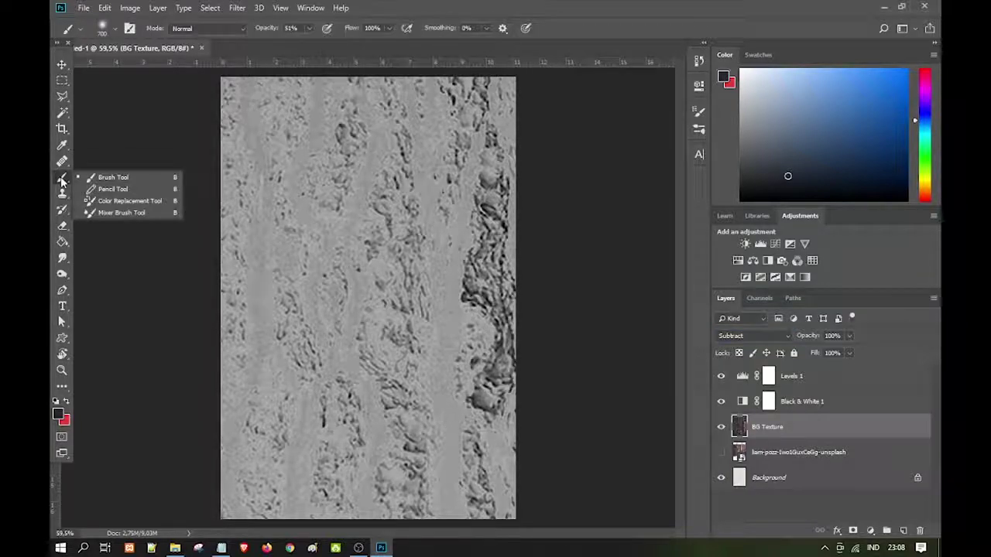
pyautogui.click(88, 180)
pyautogui.click(113, 30)
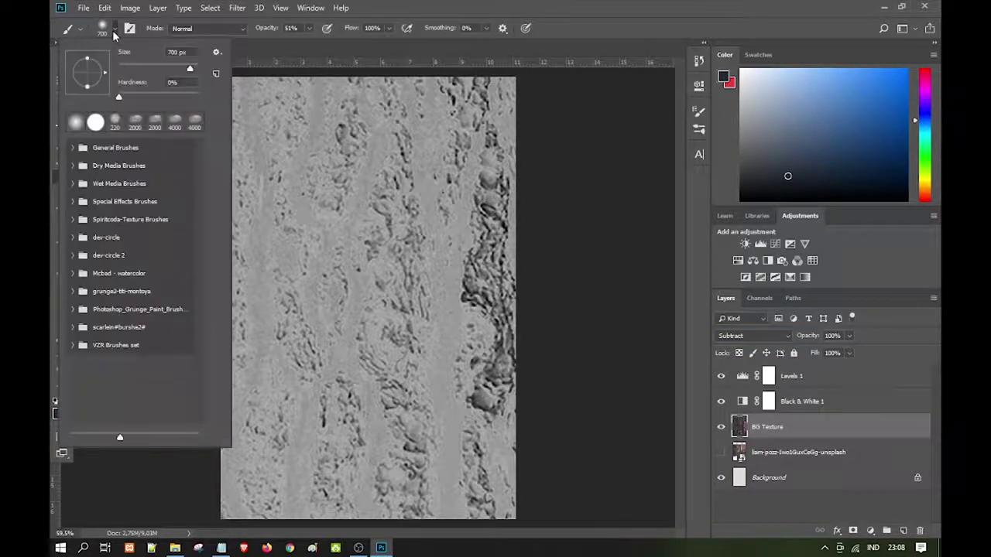
pyautogui.click(70, 147)
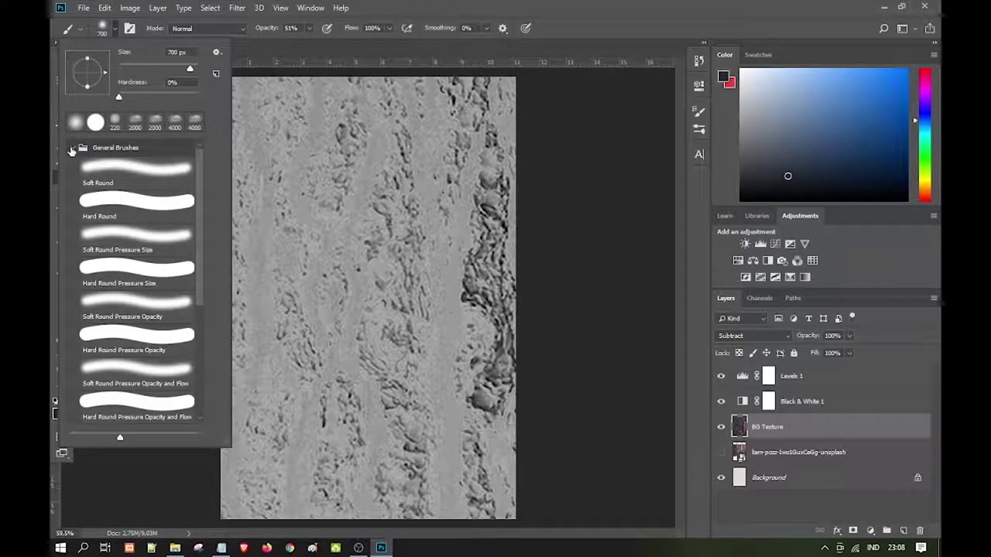
pyautogui.click(123, 181)
pyautogui.moveTo(192, 72); pyautogui.dragTo(191, 72)
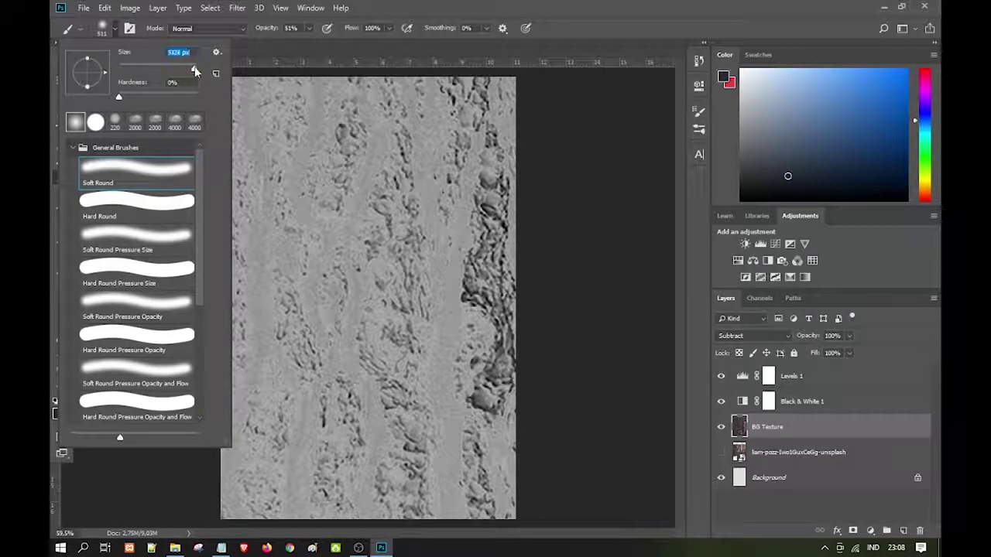
pyautogui.write('700')
pyautogui.press('Return')
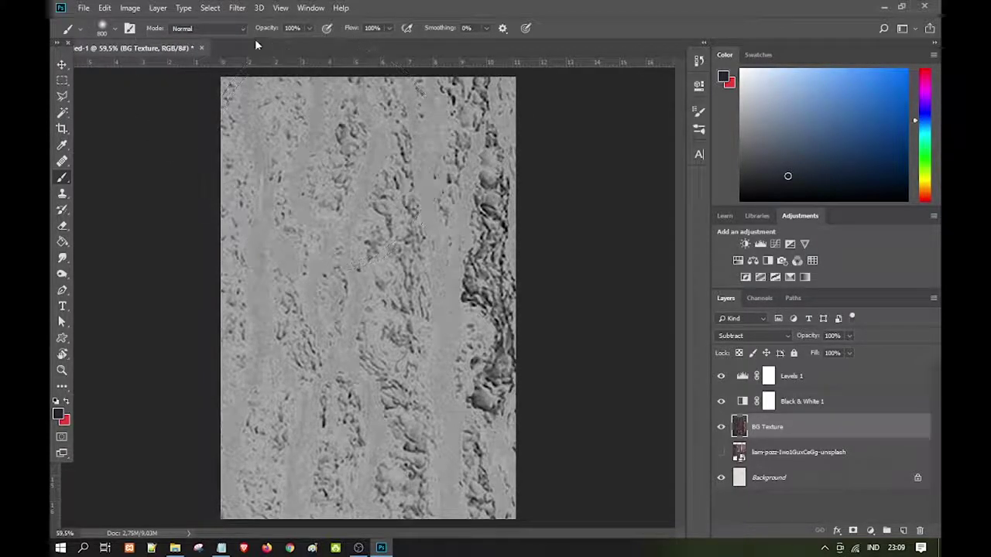
pyautogui.click(224, 29)
pyautogui.click(223, 29)
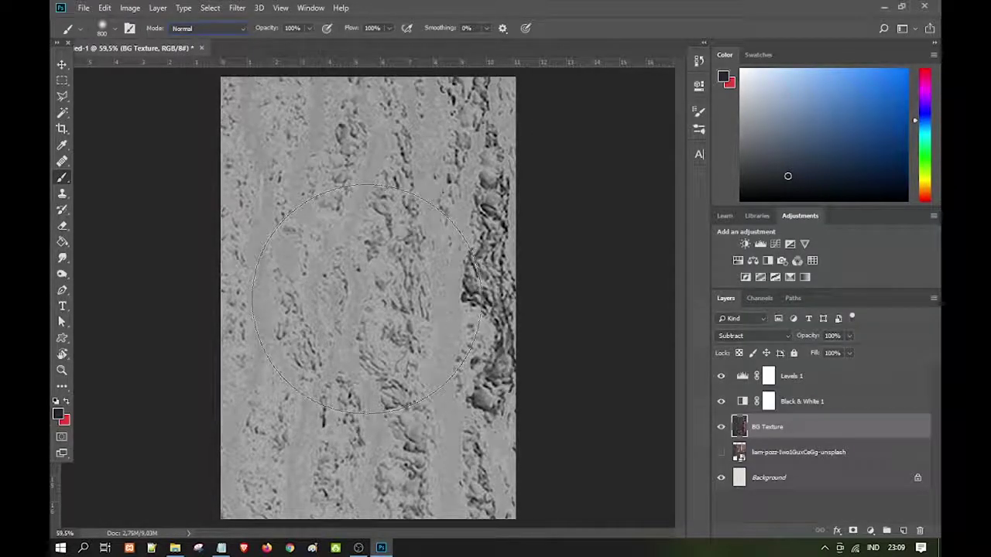
# - Paint a soft light glow at the canvas centre at 700 then 1200 px, then add a new layer
pyautogui.click(365, 297)
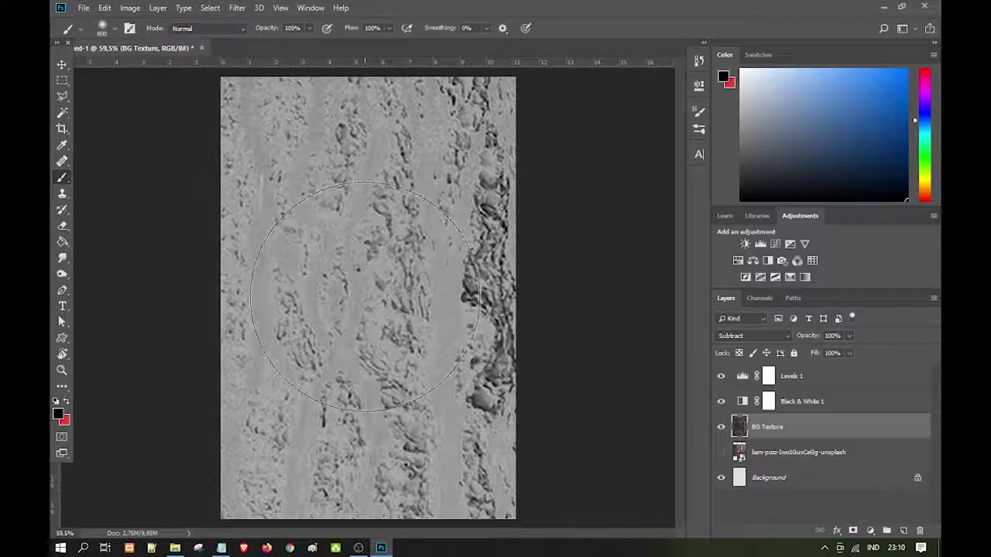
pyautogui.click(115, 29)
pyautogui.write('1200')
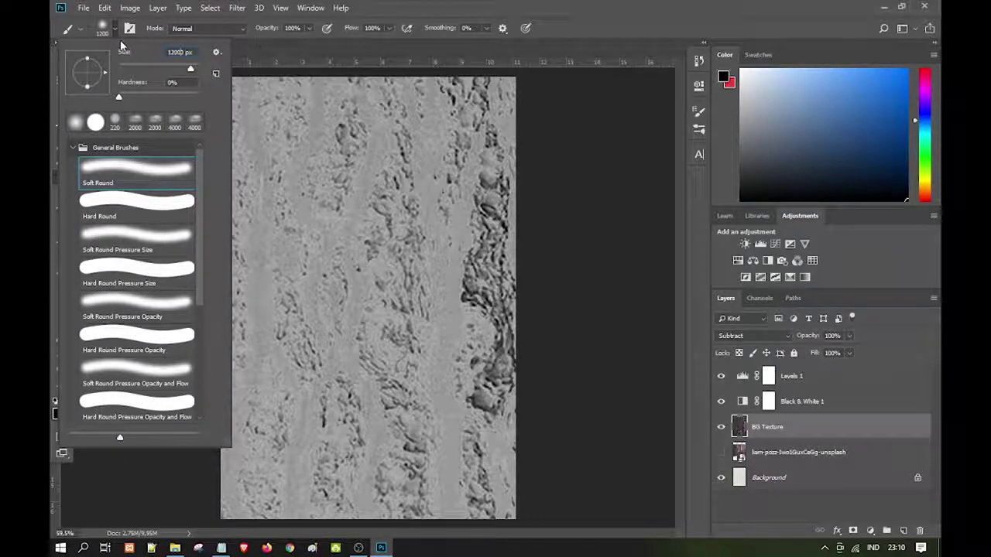
pyautogui.press('Return')
pyautogui.click(372, 294)
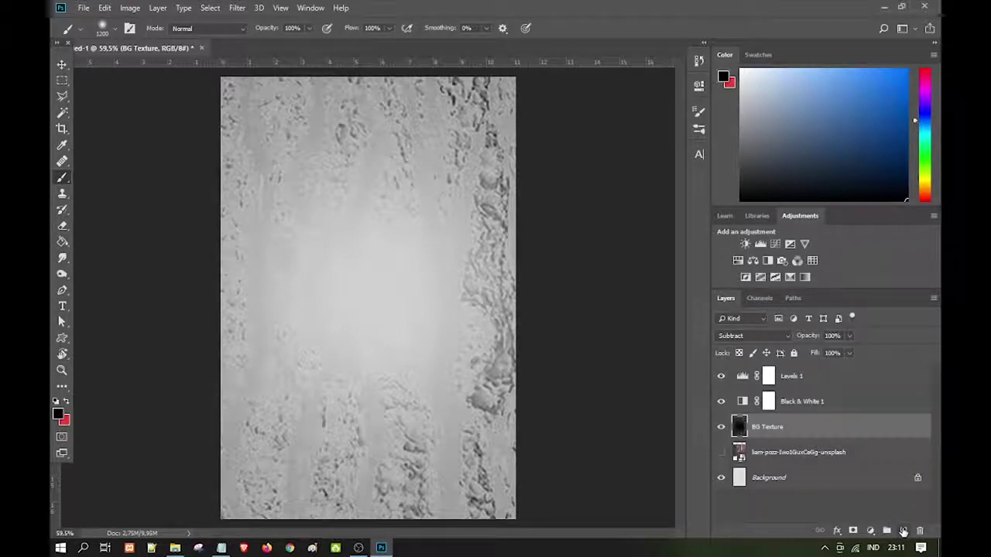
pyautogui.click(903, 531)
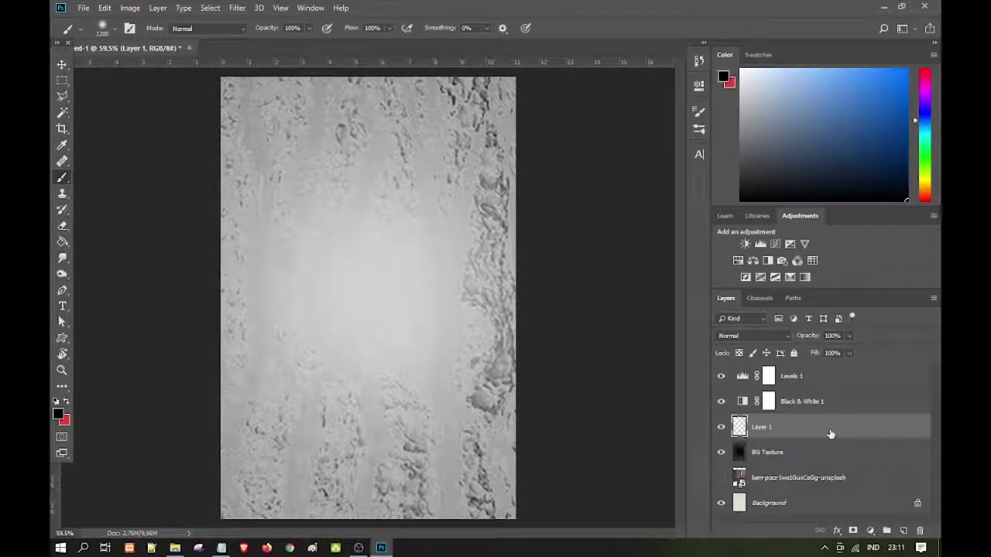
# - Move Layer 1 to the top of the layer stack with the Brush tool active
pyautogui.moveTo(829, 434); pyautogui.dragTo(831, 375)
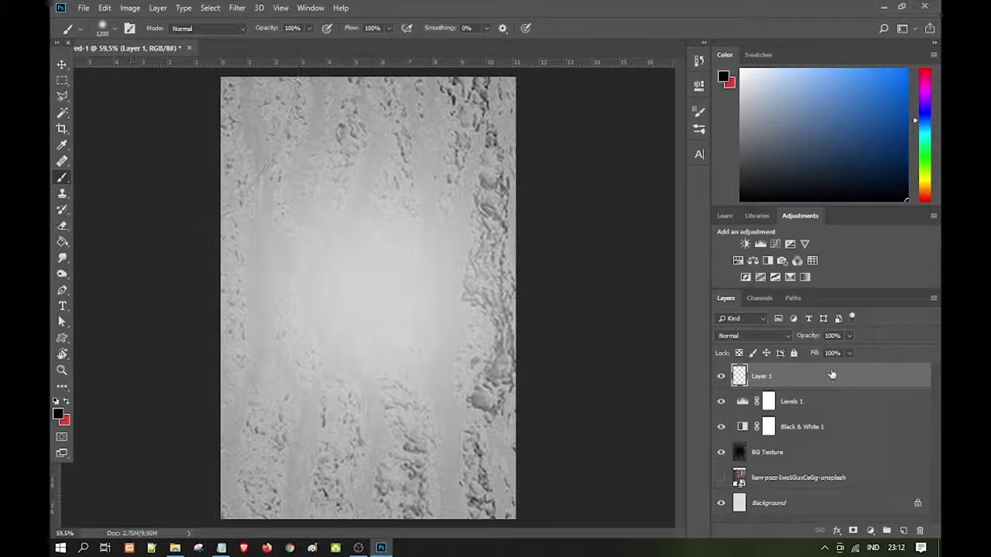
pyautogui.rightClick(62, 177)
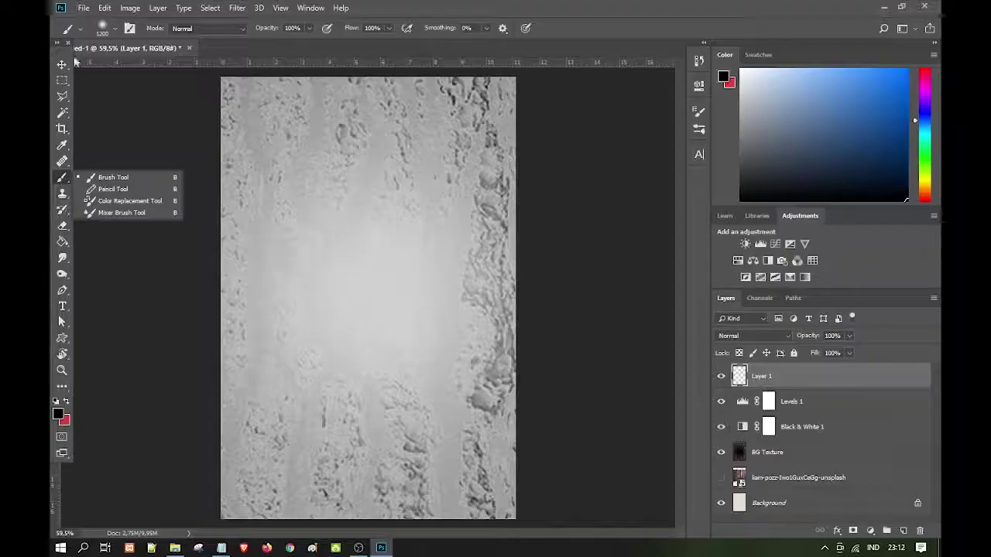
pyautogui.click(108, 28)
# - Load the Grunge Paint 01 brush at 2048 px from the grunge paint brush set
pyautogui.click(73, 147)
pyautogui.click(72, 345)
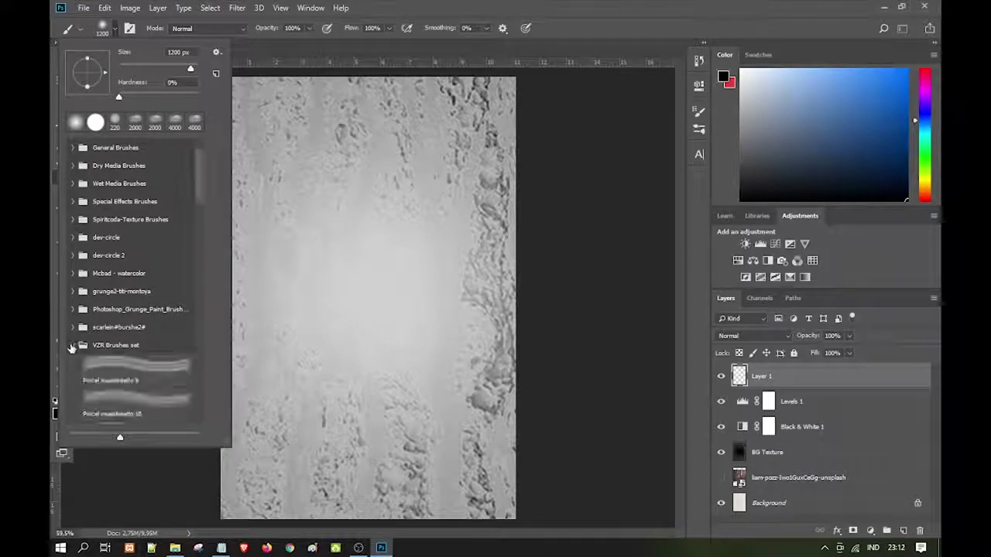
pyautogui.scroll(-3, 139, 310)
pyautogui.scroll(-4, 147, 314)
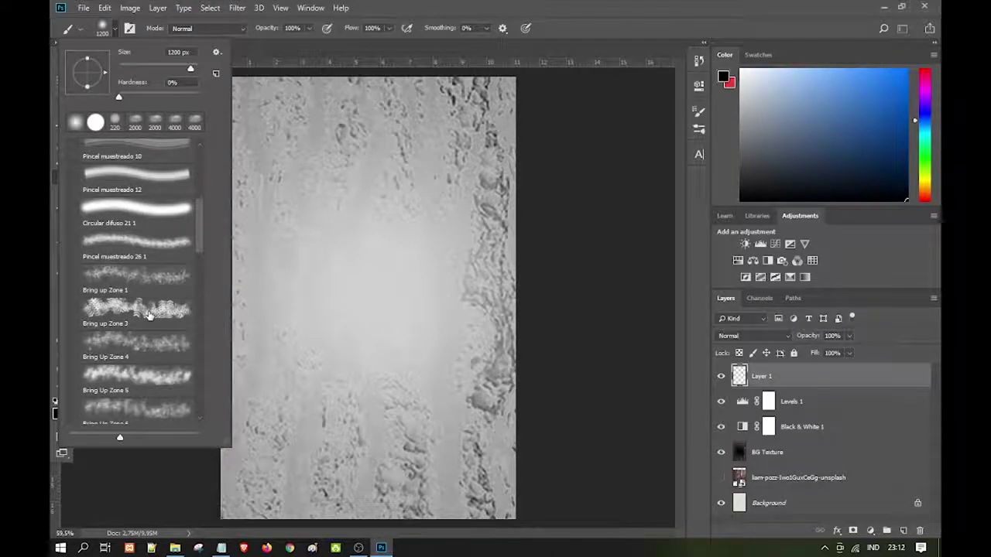
pyautogui.scroll(-1, 149, 313)
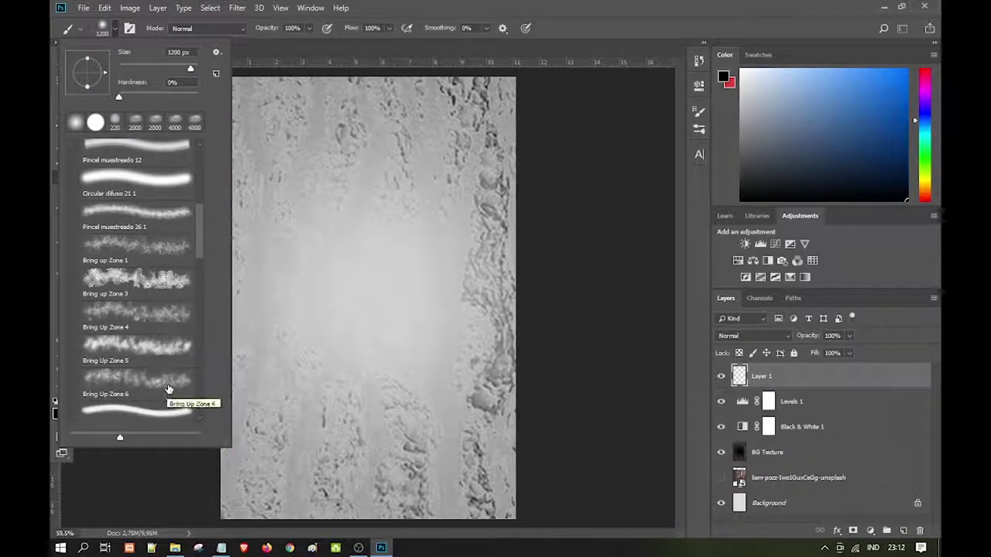
pyautogui.scroll(-1, 148, 341)
pyautogui.scroll(-2, 148, 338)
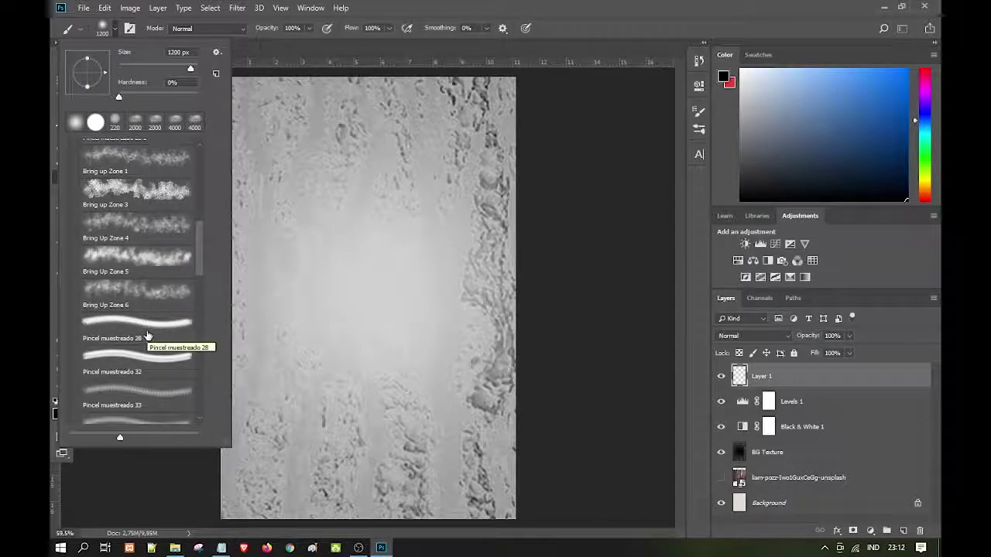
pyautogui.scroll(-2, 148, 335)
pyautogui.scroll(-2, 148, 335)
pyautogui.click(112, 31)
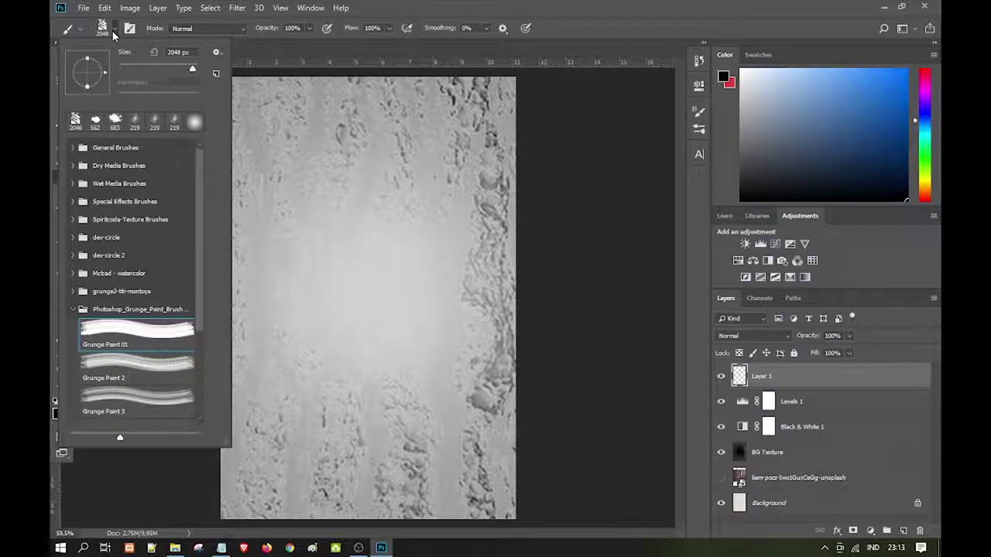
# - Lower the grunge brush opacity to about 37% and shrink its size
pyautogui.click(112, 31)
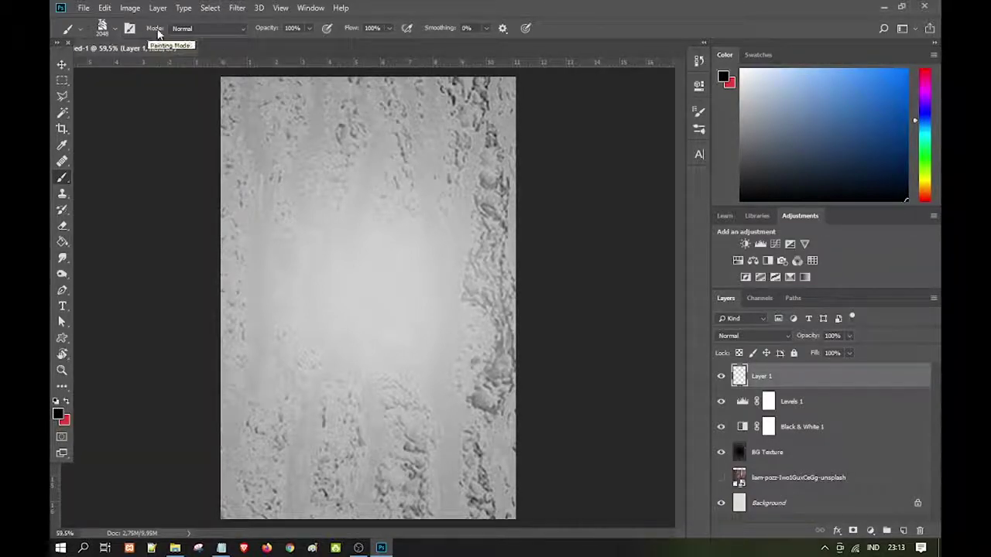
pyautogui.click(308, 30)
pyautogui.moveTo(308, 42); pyautogui.dragTo(269, 42)
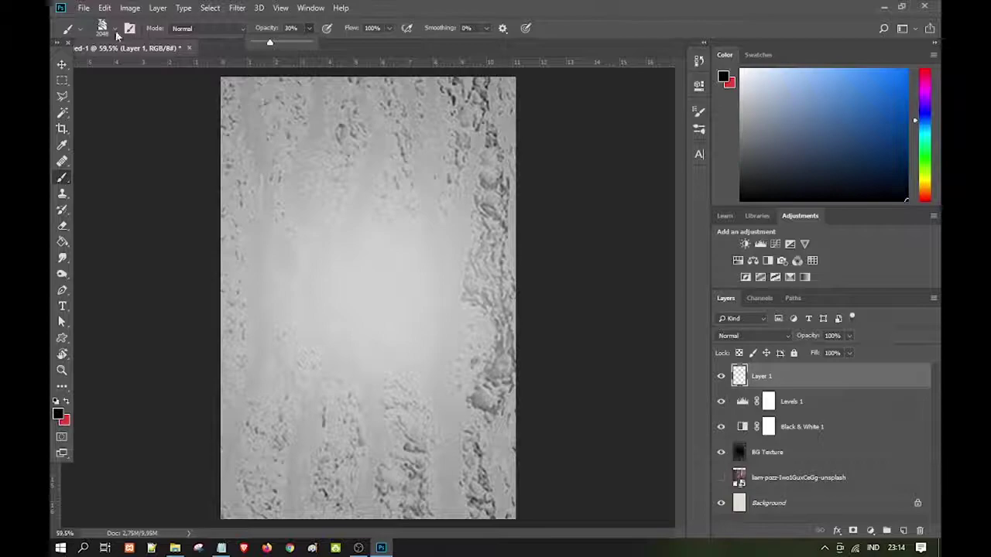
pyautogui.click(113, 28)
pyautogui.moveTo(191, 71); pyautogui.dragTo(172, 71)
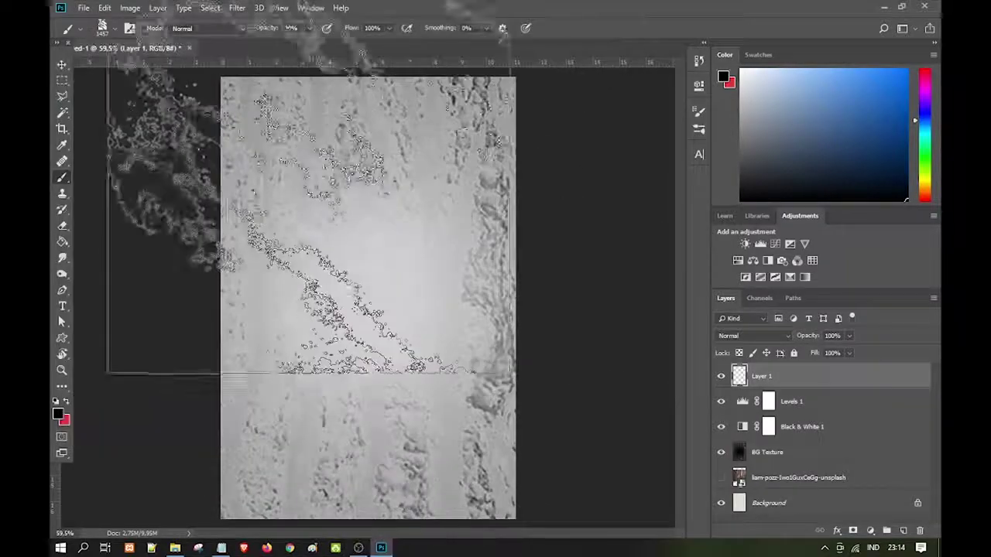
# - Bring the brush opacity down to 15% and bring up the source image folder in File Explorer
pyautogui.click(308, 29)
pyautogui.moveTo(309, 46); pyautogui.dragTo(308, 46)
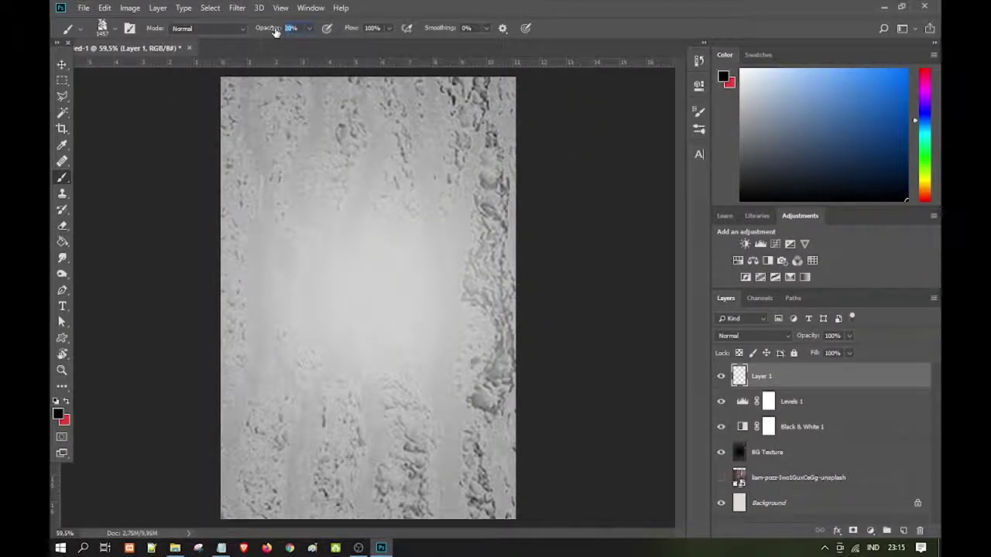
pyautogui.moveTo(279, 31); pyautogui.dragTo(275, 31)
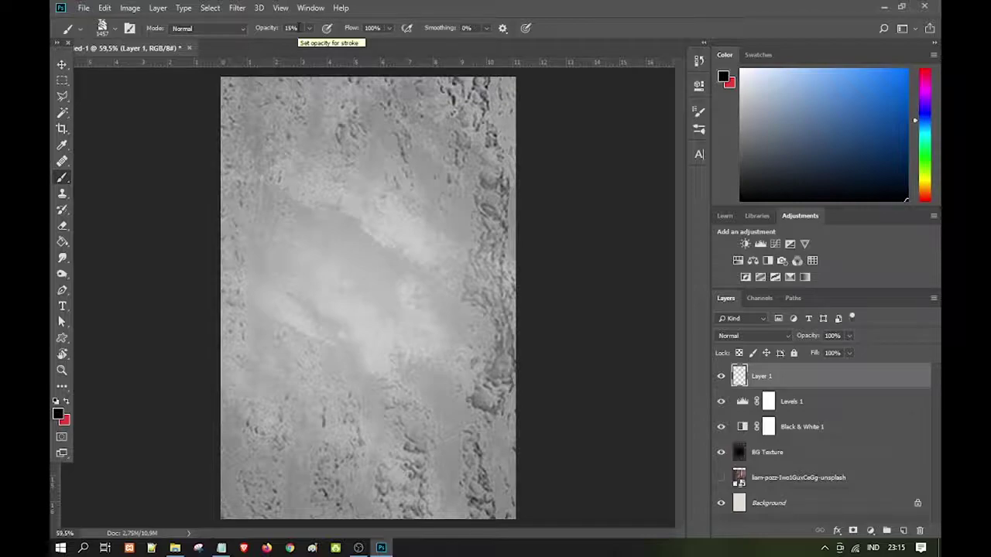
pyautogui.click(175, 548)
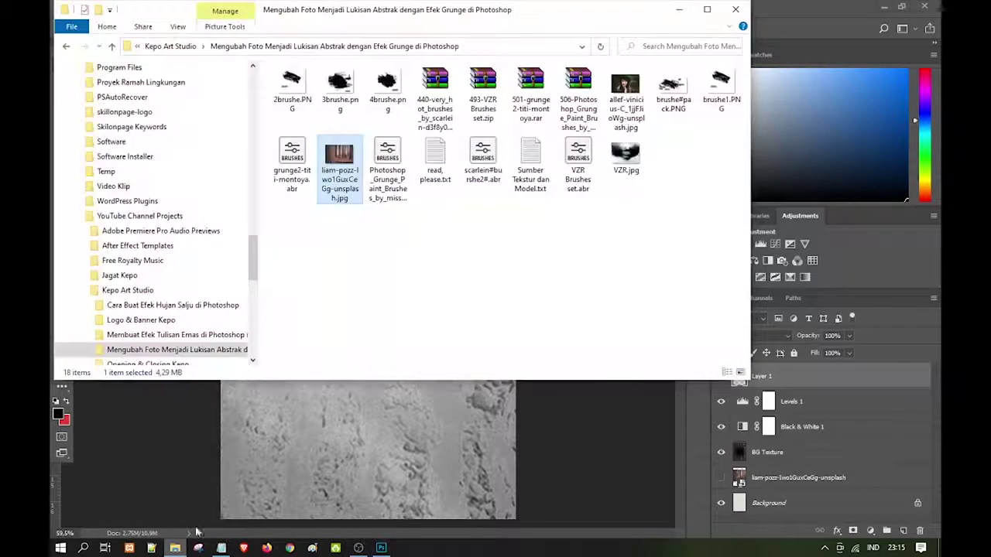
# - Drag the allef-vinicius portrait JPG from File Explorer onto the Photoshop canvas
pyautogui.click(464, 303)
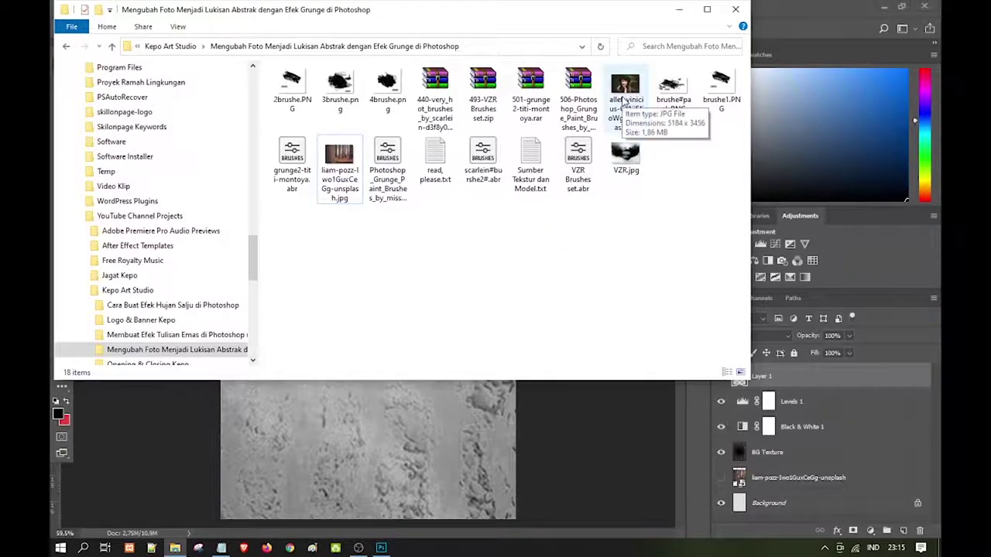
pyautogui.moveTo(625, 101); pyautogui.dragTo(362, 438)
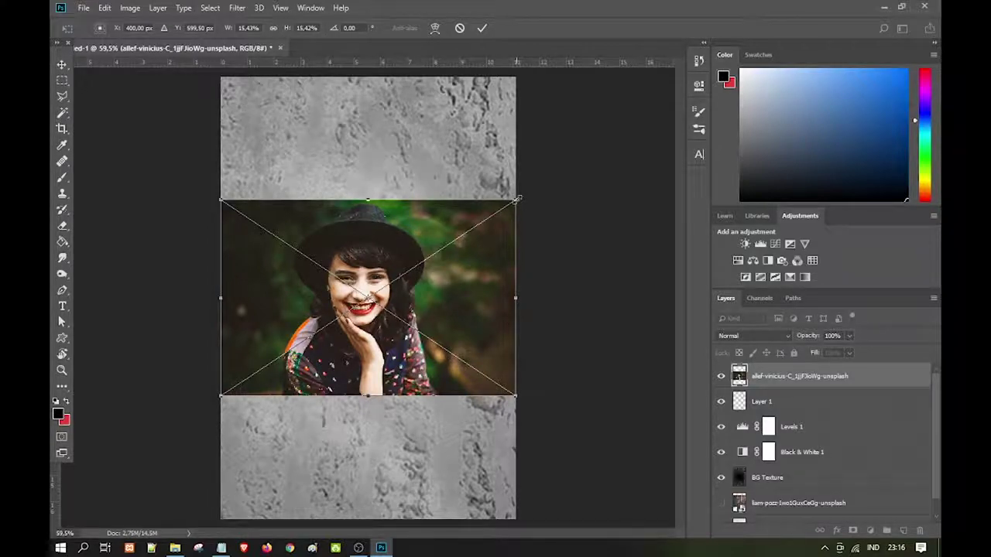
# - Scale the portrait to 22.74% across the canvas width, centre it and commit
pyautogui.moveTo(517, 199); pyautogui.dragTo(632, 104)
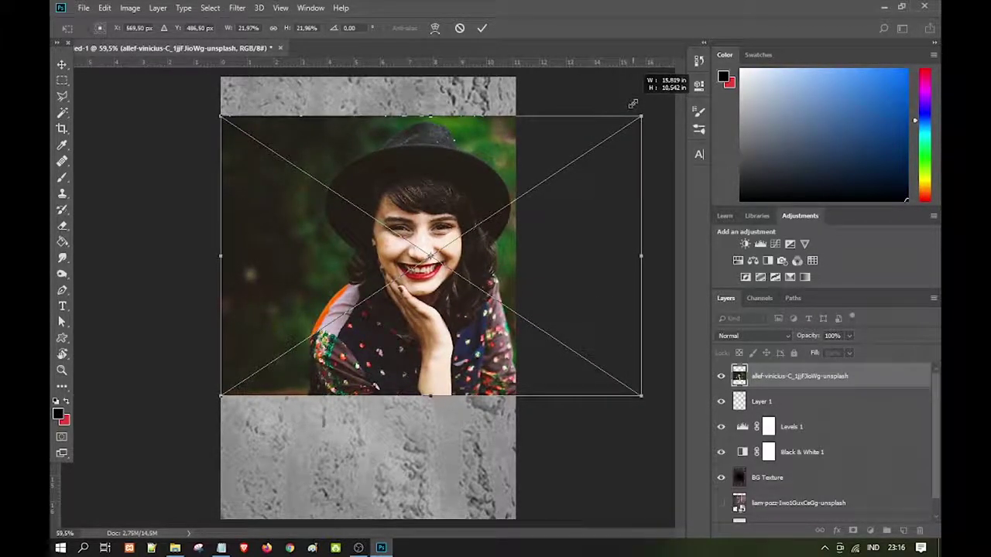
pyautogui.moveTo(633, 103); pyautogui.dragTo(633, 103)
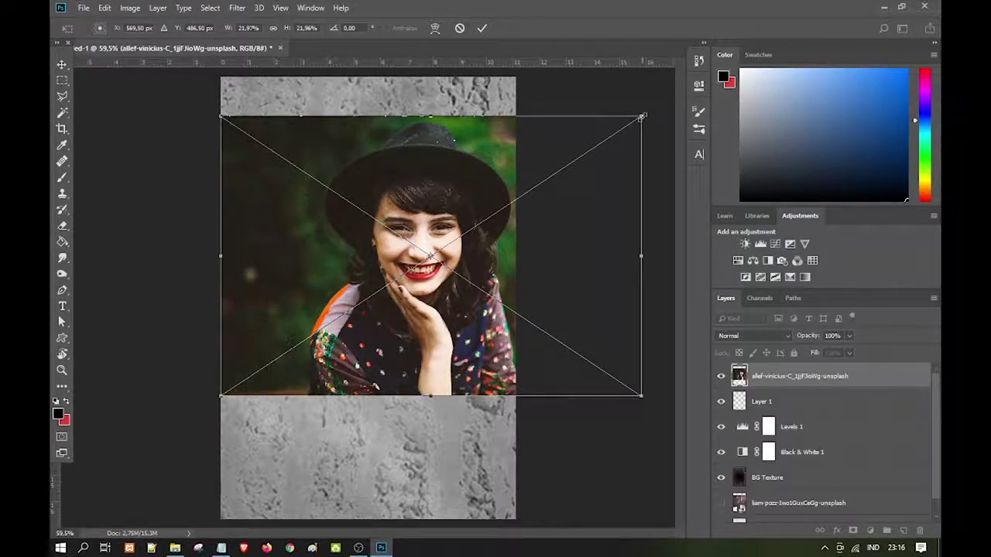
pyautogui.moveTo(641, 116); pyautogui.dragTo(654, 111)
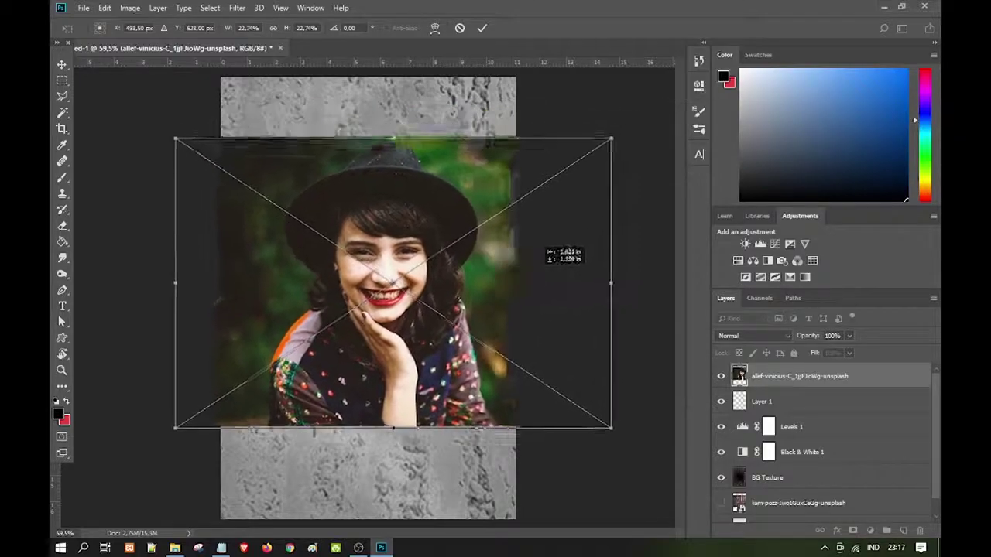
pyautogui.moveTo(580, 250); pyautogui.dragTo(509, 325)
pyautogui.moveTo(510, 313); pyautogui.dragTo(519, 300)
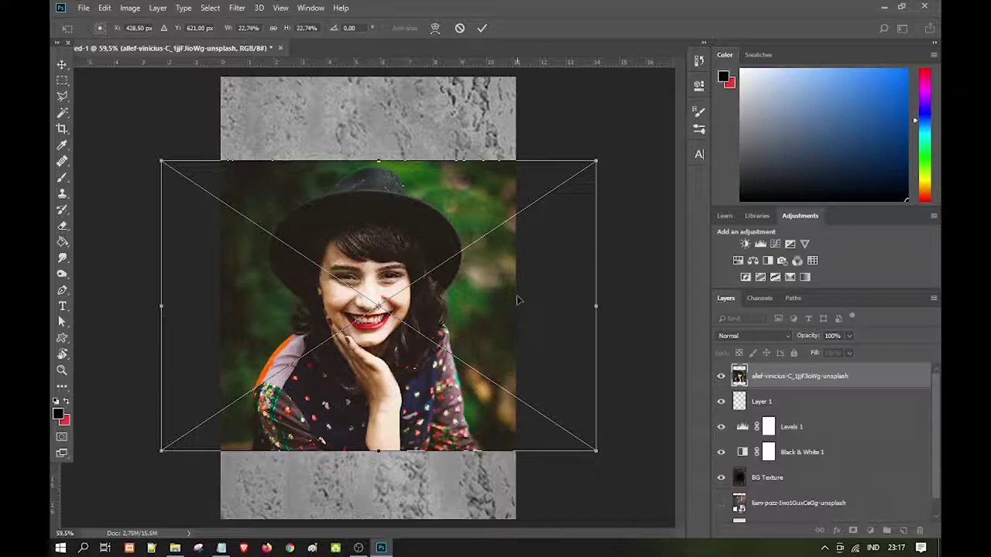
pyautogui.click(482, 28)
pyautogui.click(62, 112)
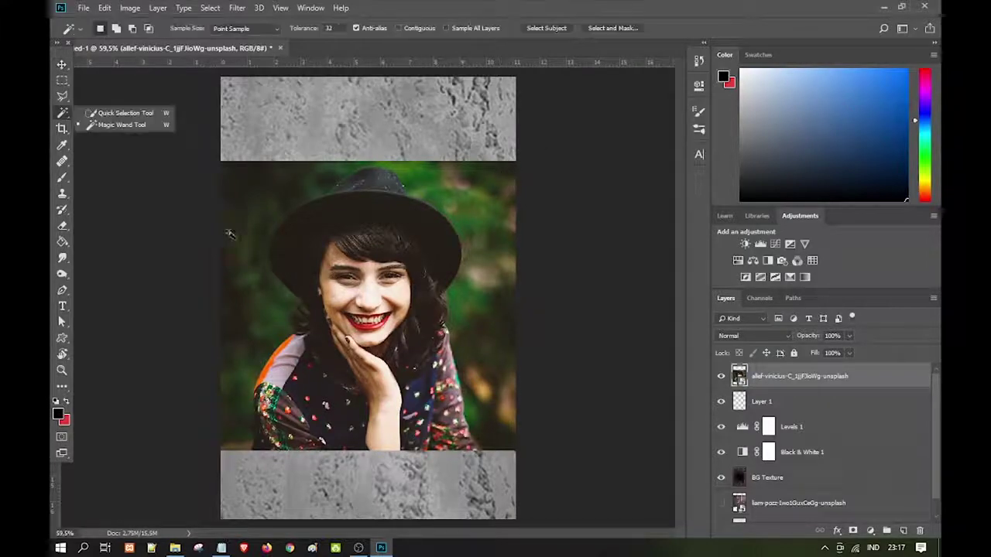
pyautogui.click(272, 207)
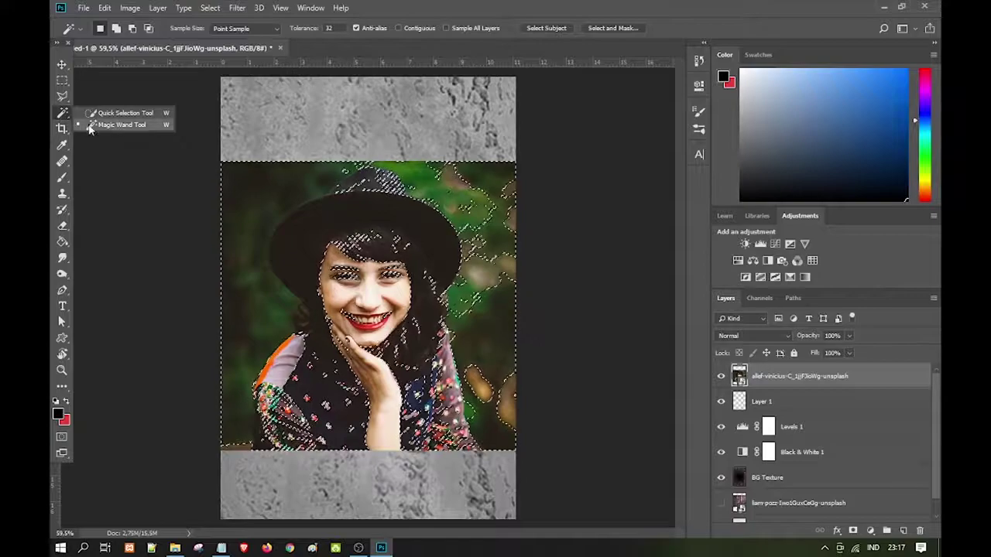
pyautogui.hotkey('ctrl', 'd')
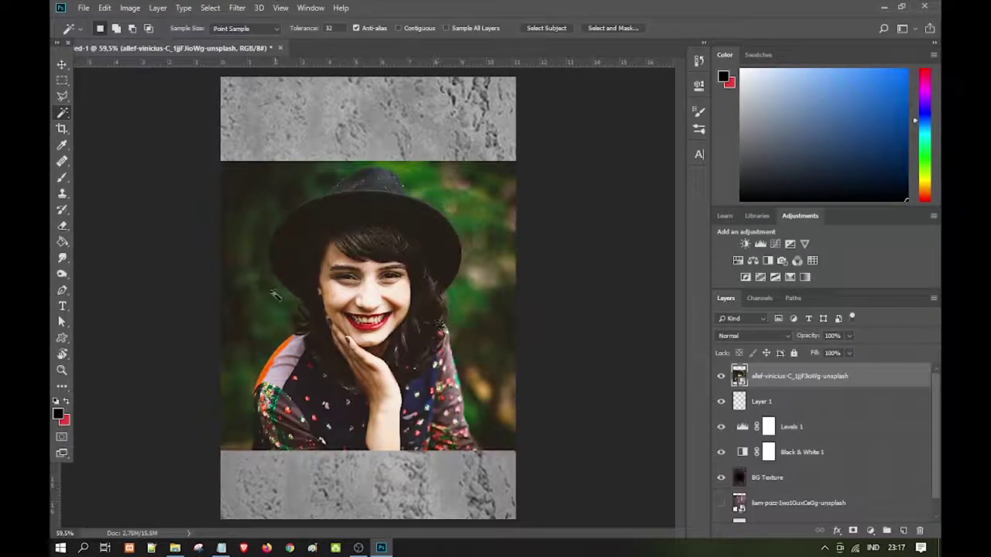
pyautogui.click(305, 302)
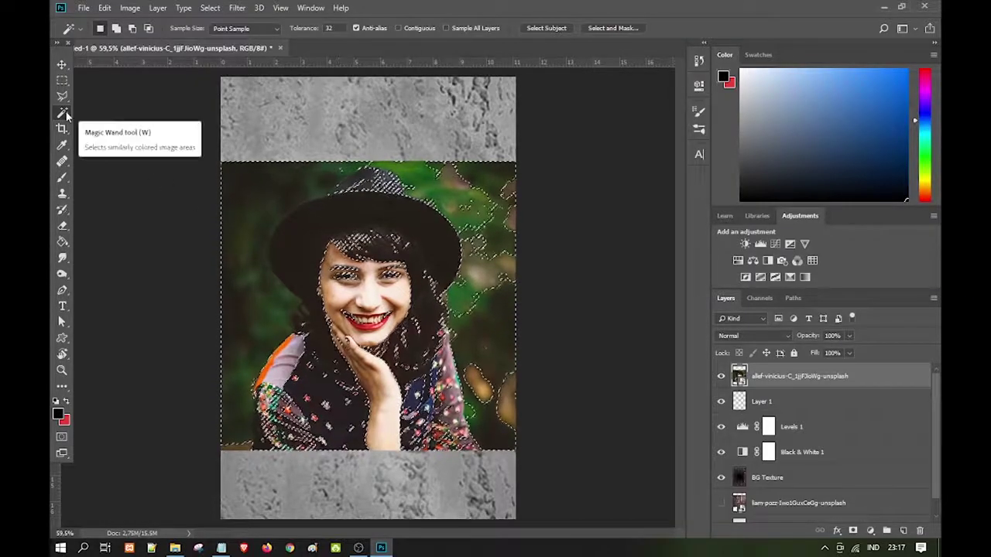
pyautogui.hotkey('ctrl', 'd')
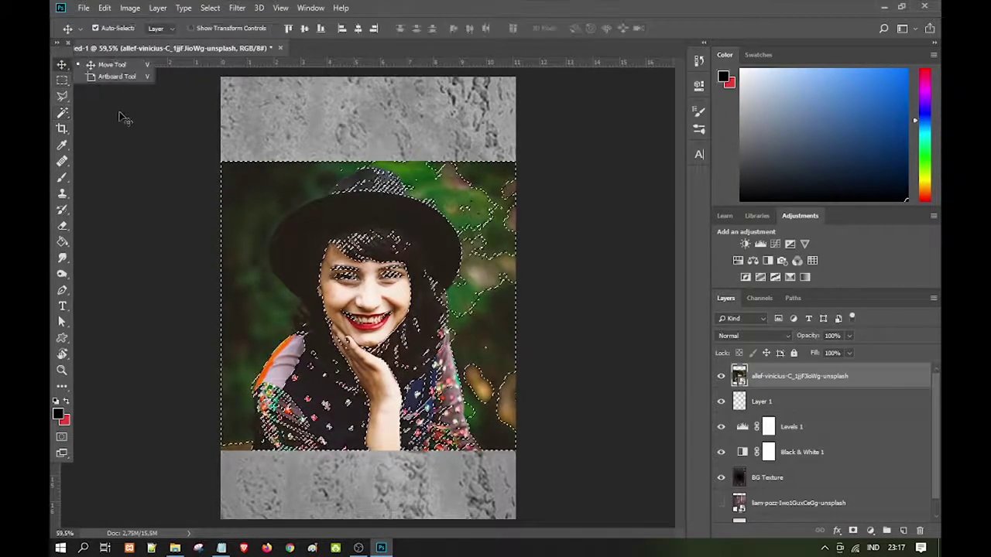
pyautogui.rightClick(62, 290)
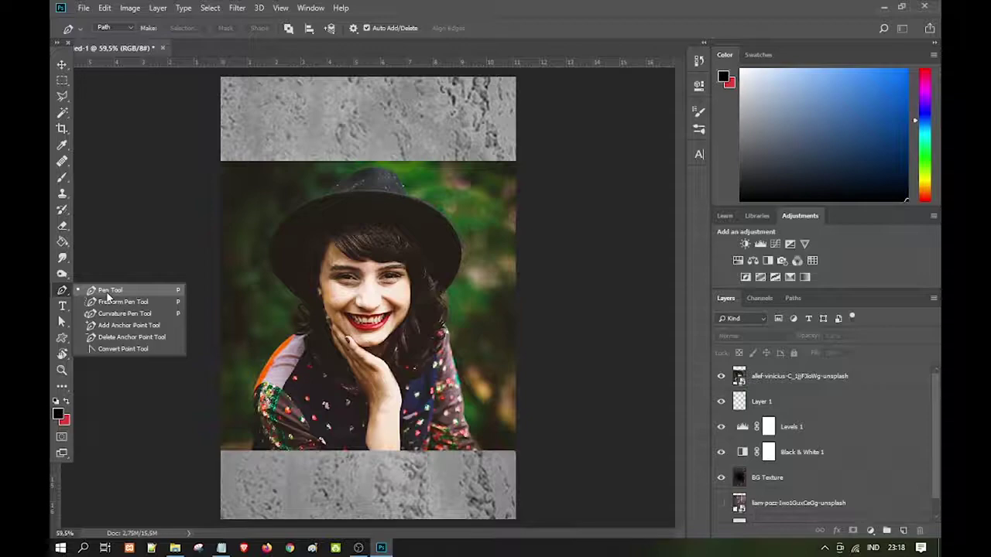
# - With the Pen Tool, curve a path from below the chin up the face's right side to the hat
pyautogui.click(119, 288)
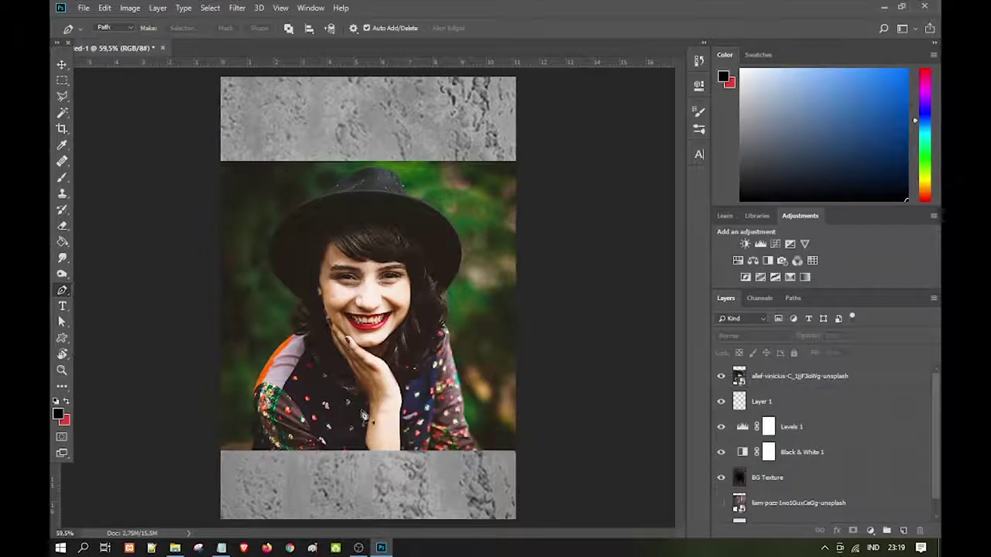
pyautogui.scroll(1, 341, 426)
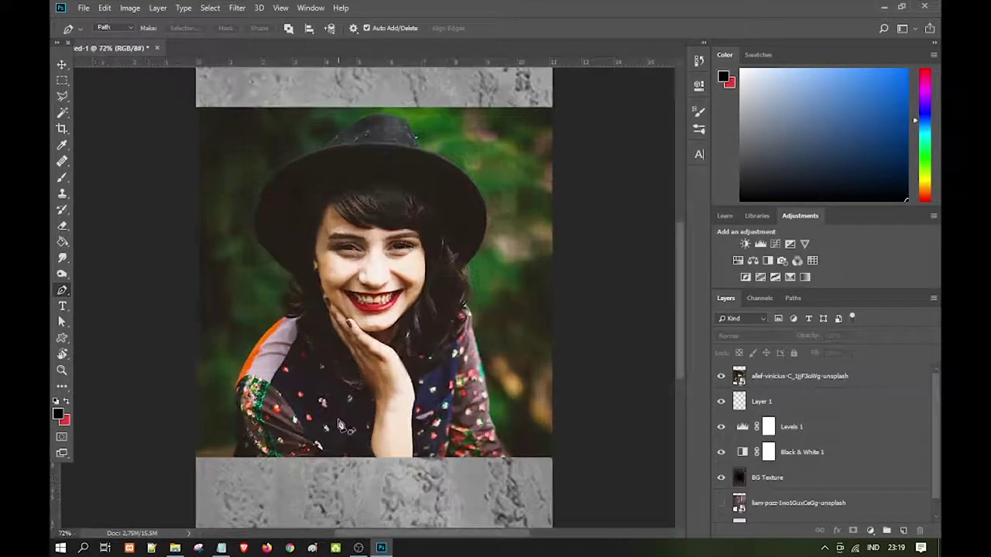
pyautogui.scroll(1, 341, 425)
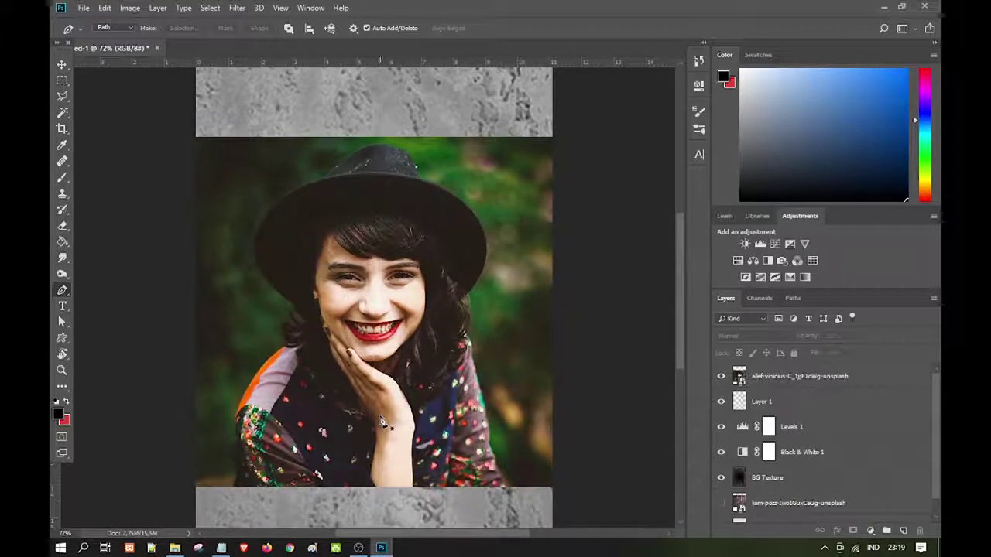
pyautogui.moveTo(373, 422); pyautogui.dragTo(422, 424)
pyautogui.moveTo(451, 393); pyautogui.dragTo(469, 370)
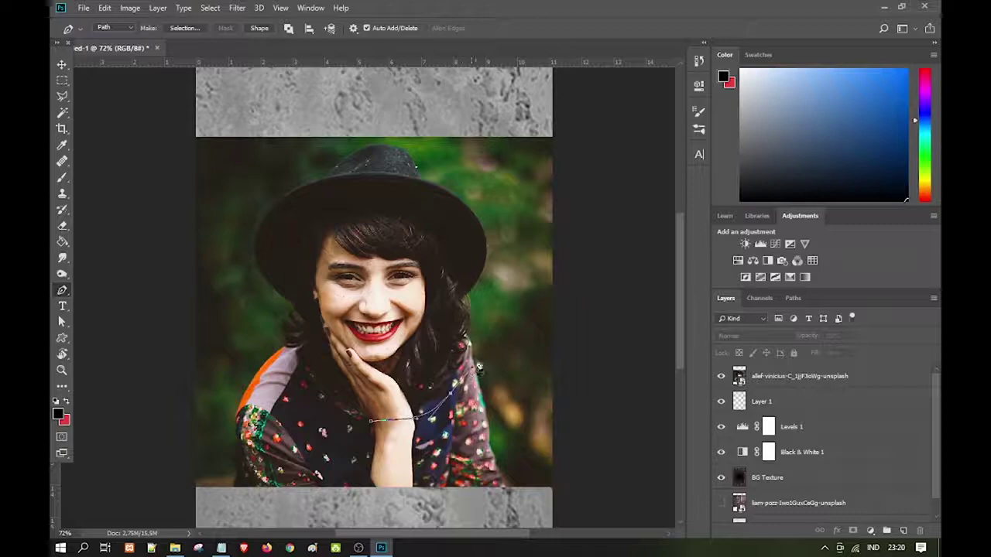
pyautogui.moveTo(477, 310); pyautogui.dragTo(463, 273)
pyautogui.click(448, 233)
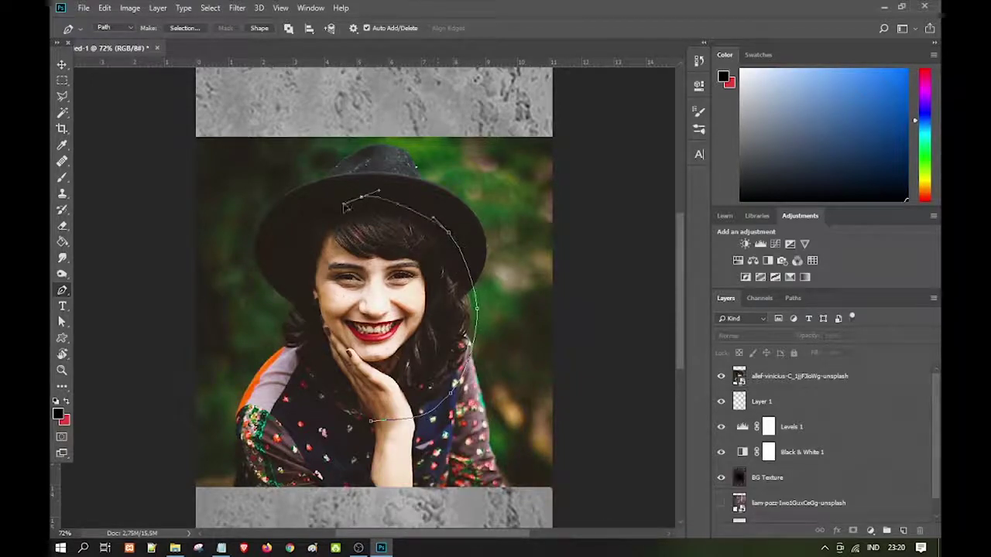
# - Continue the path over the hat and down the left cheek, close it, and open its context menu
pyautogui.moveTo(361, 196); pyautogui.dragTo(325, 202)
pyautogui.click(303, 236)
pyautogui.click(287, 296)
pyautogui.click(297, 348)
pyautogui.click(329, 399)
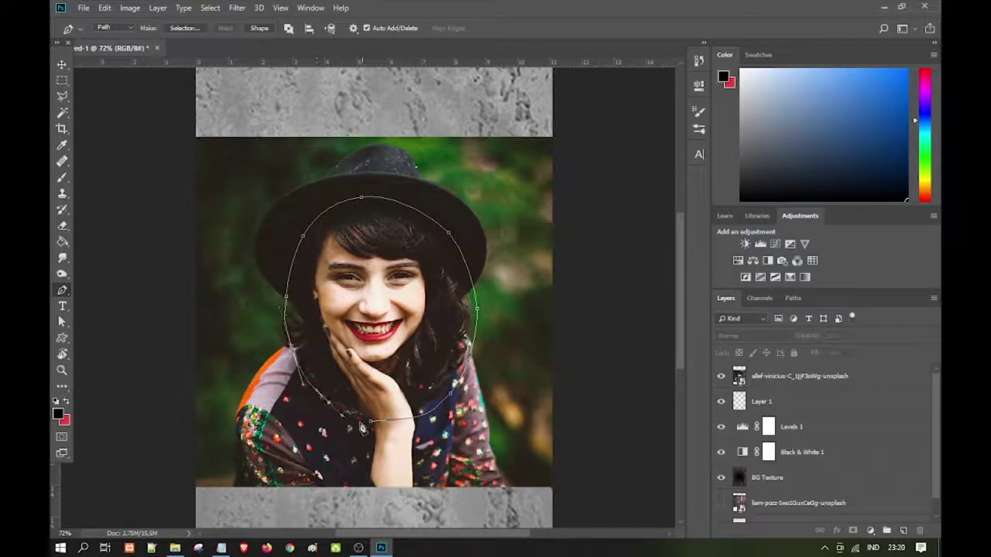
pyautogui.click(371, 421)
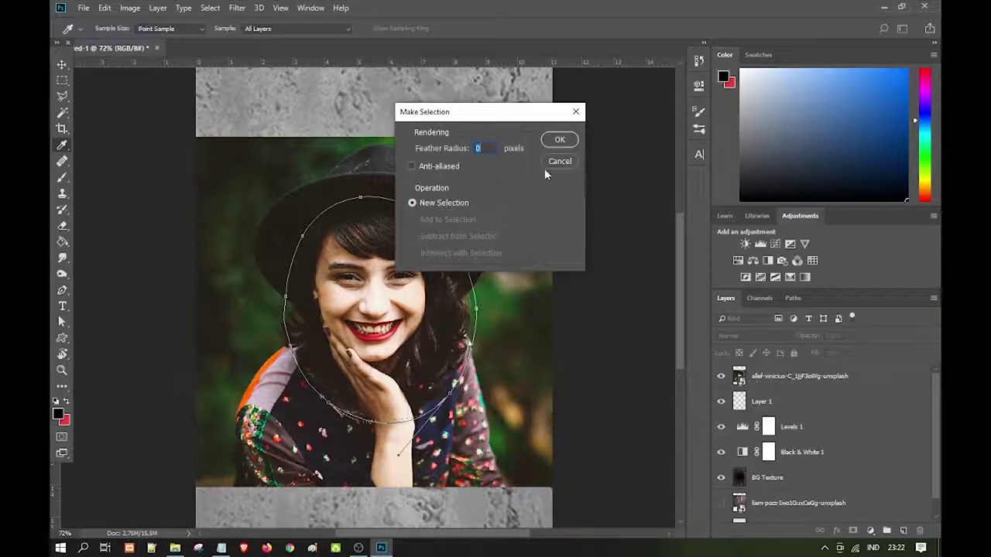
pyautogui.click(557, 161)
pyautogui.rightClick(404, 294)
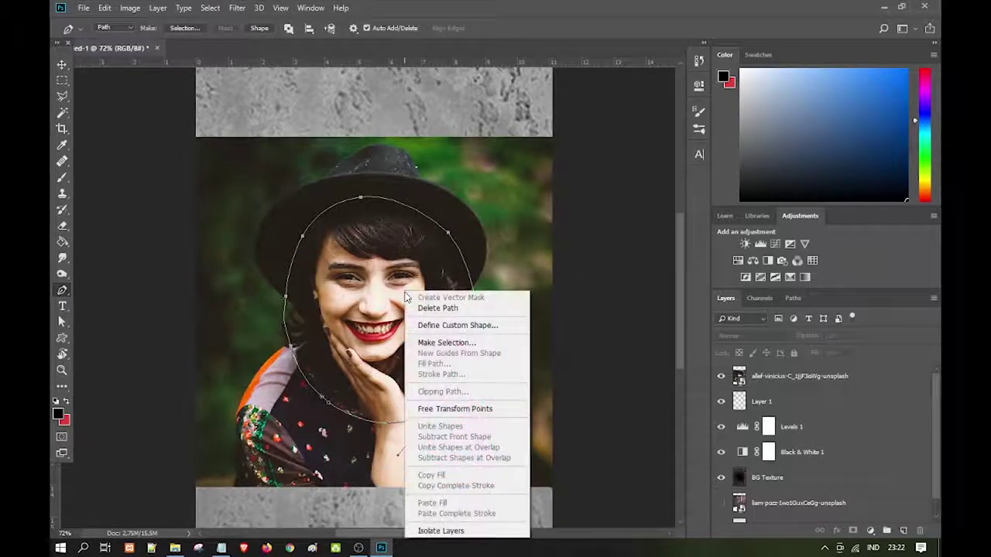
# - Turn the oval path into a selection and invert it
pyautogui.click(459, 346)
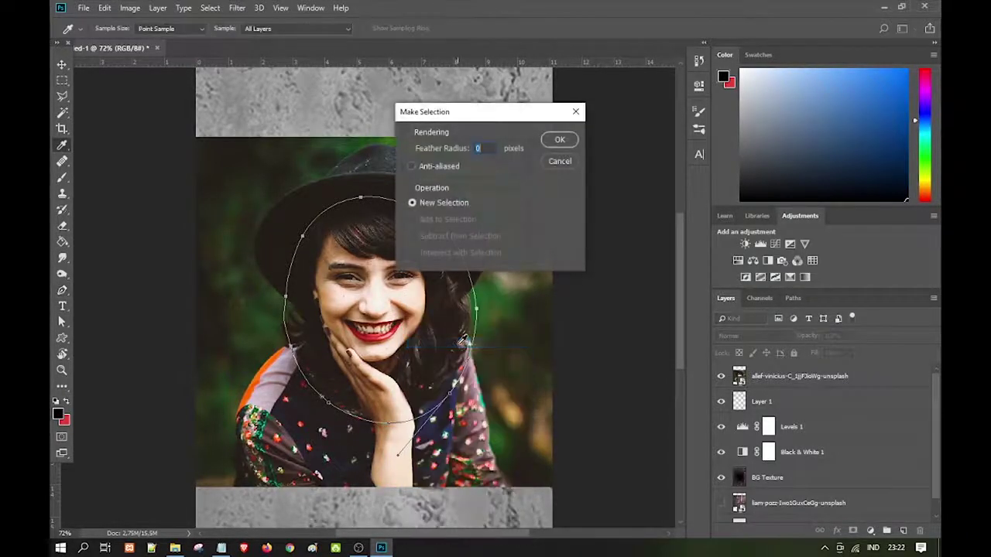
pyautogui.click(557, 141)
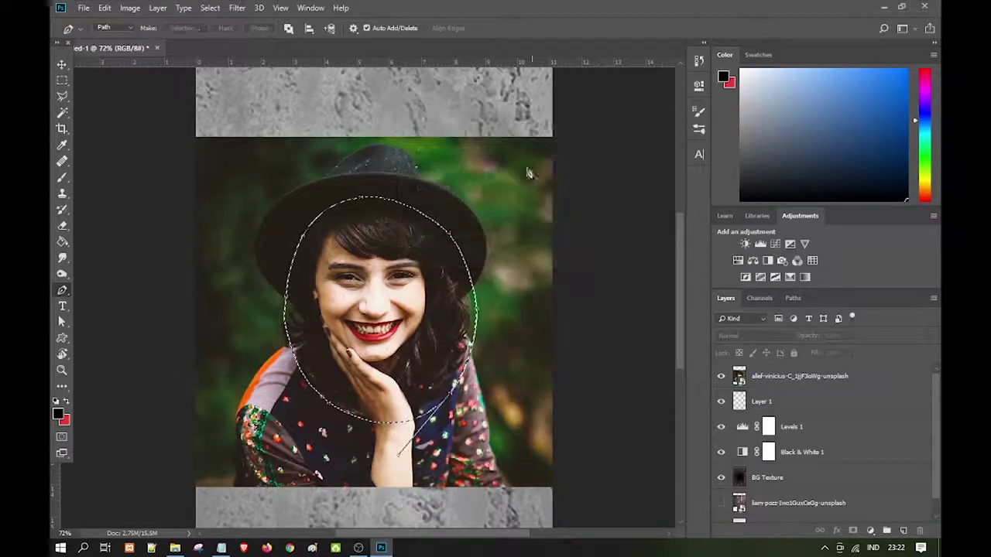
pyautogui.click(216, 10)
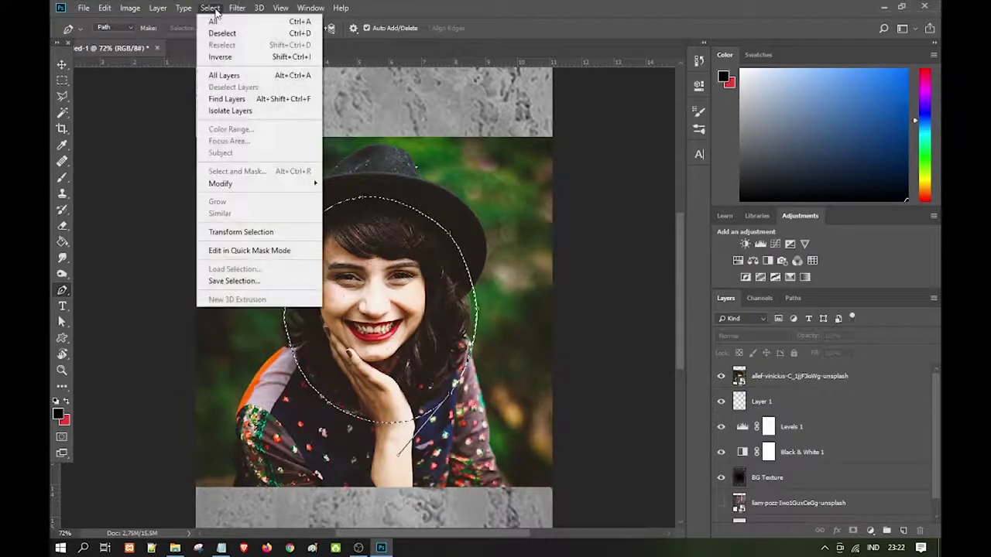
pyautogui.click(220, 57)
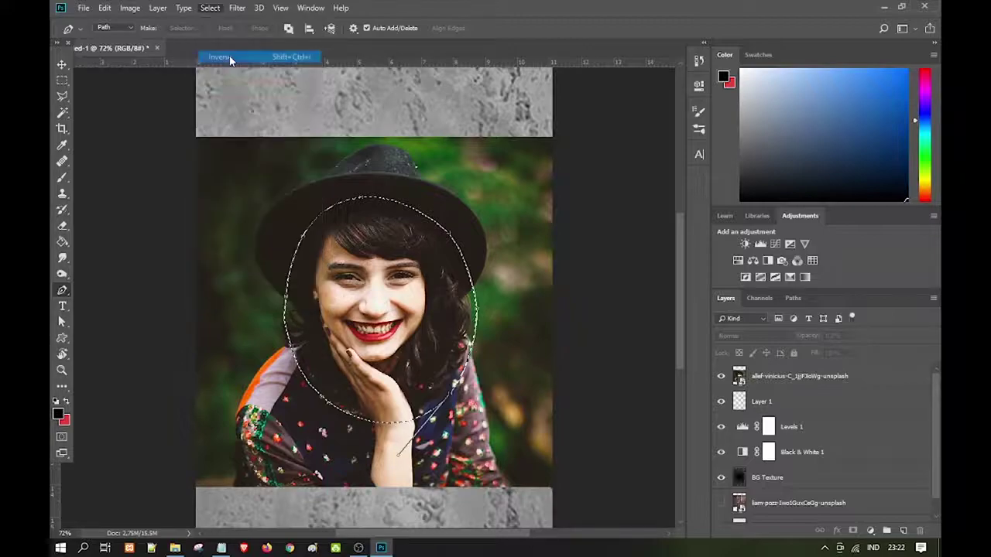
# - Rasterize the portrait layer and delete everything outside the oval
pyautogui.click(760, 381)
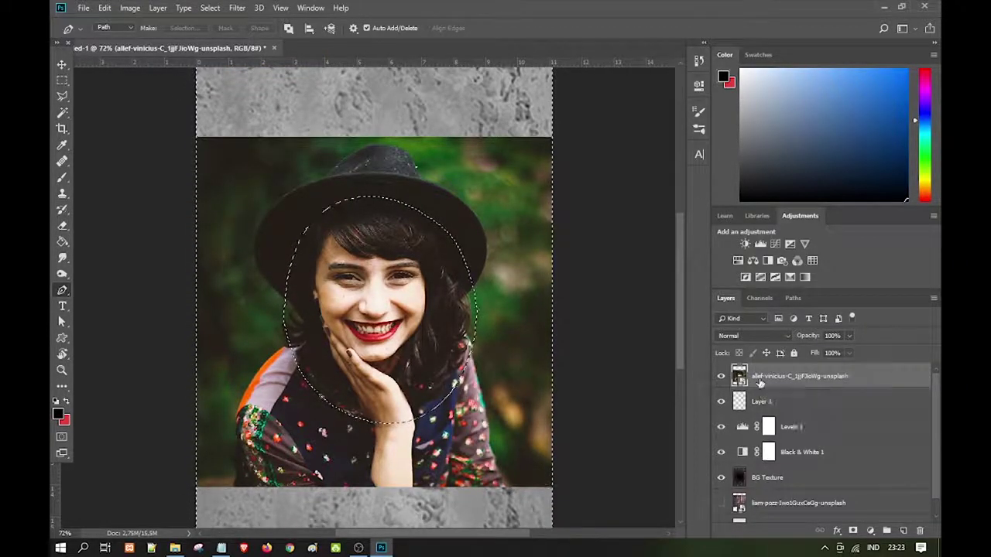
pyautogui.rightClick(759, 381)
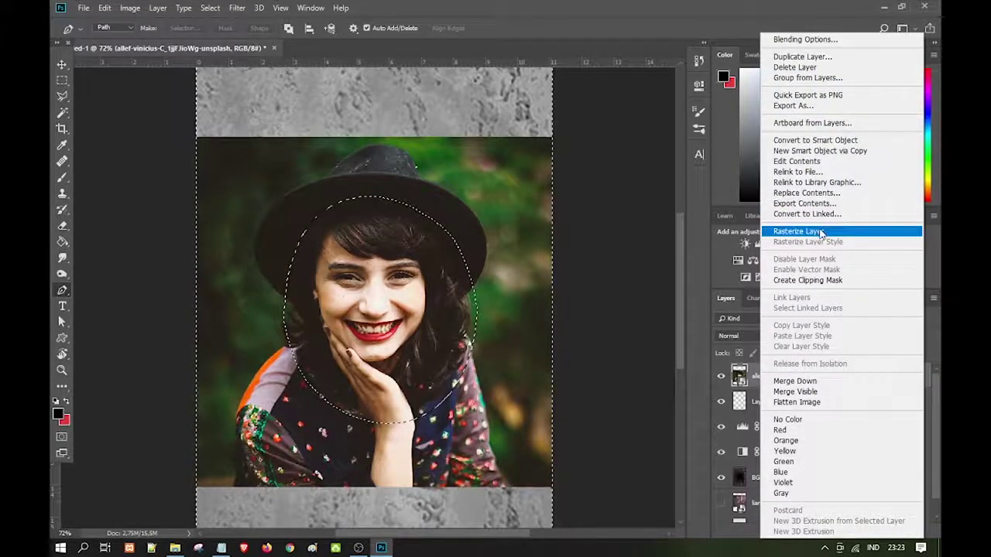
pyautogui.click(821, 231)
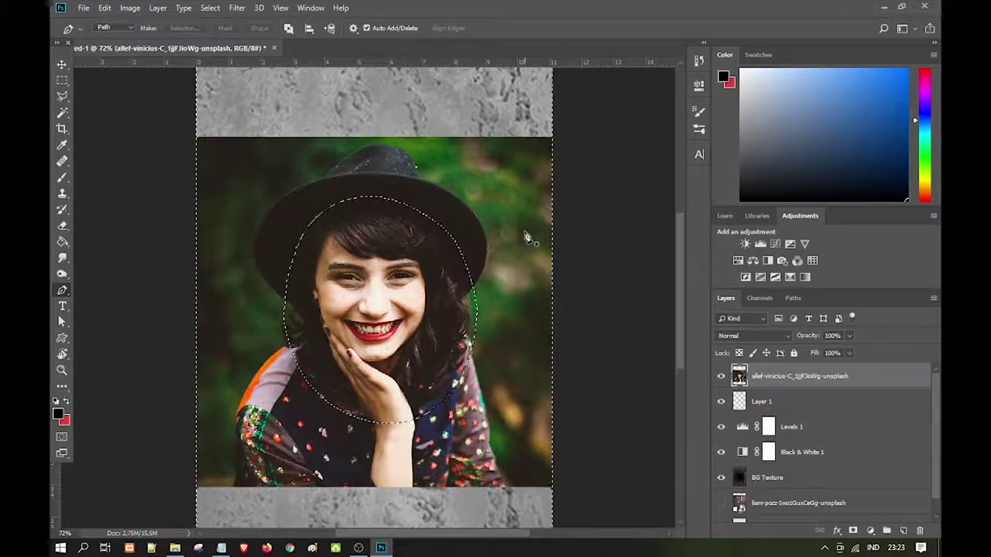
pyautogui.press('Delete')
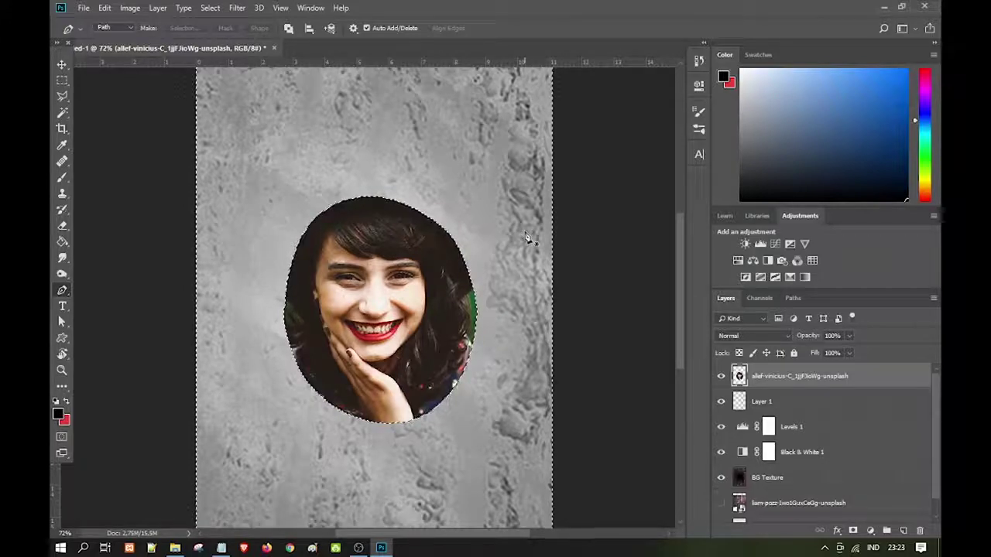
# - Nudge the oval portrait into place and clear the leftover selection
pyautogui.press('v')
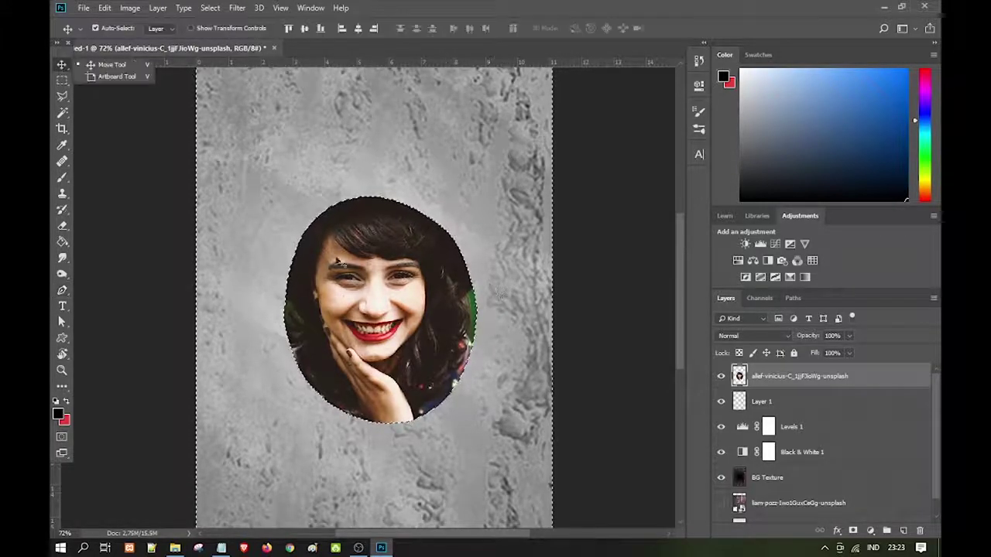
pyautogui.moveTo(426, 340); pyautogui.dragTo(426, 331)
pyautogui.press('m')
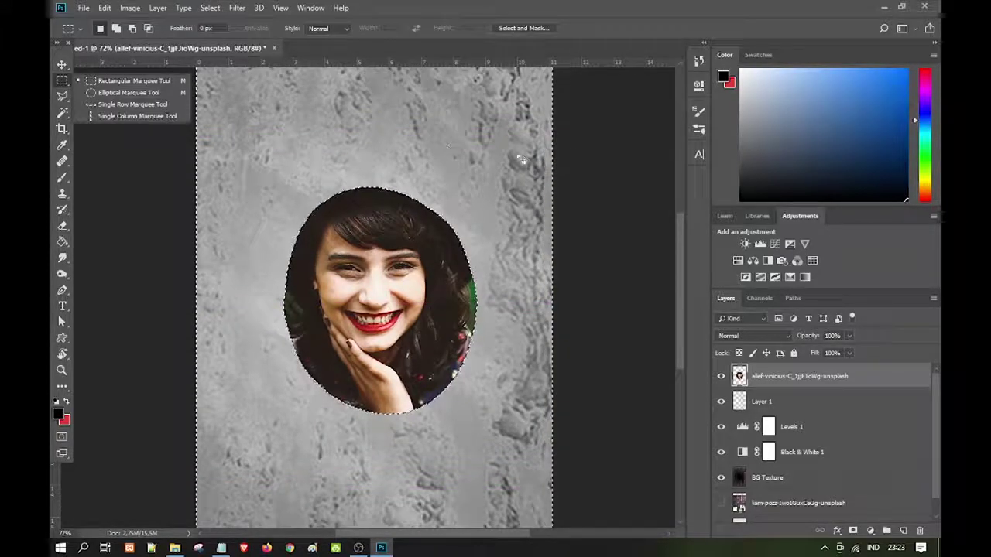
pyautogui.hscroll(3, 372, 294)
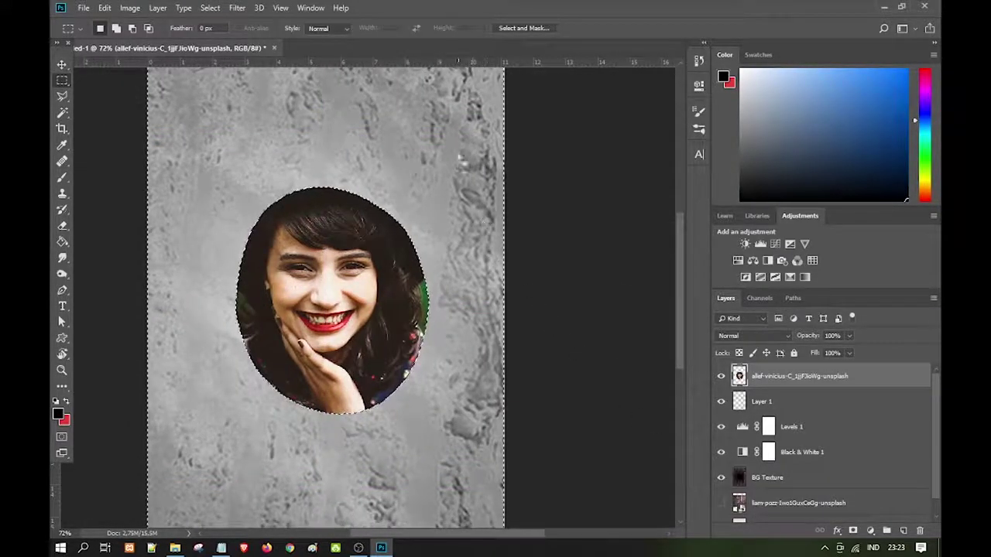
pyautogui.moveTo(489, 240); pyautogui.dragTo(188, 464)
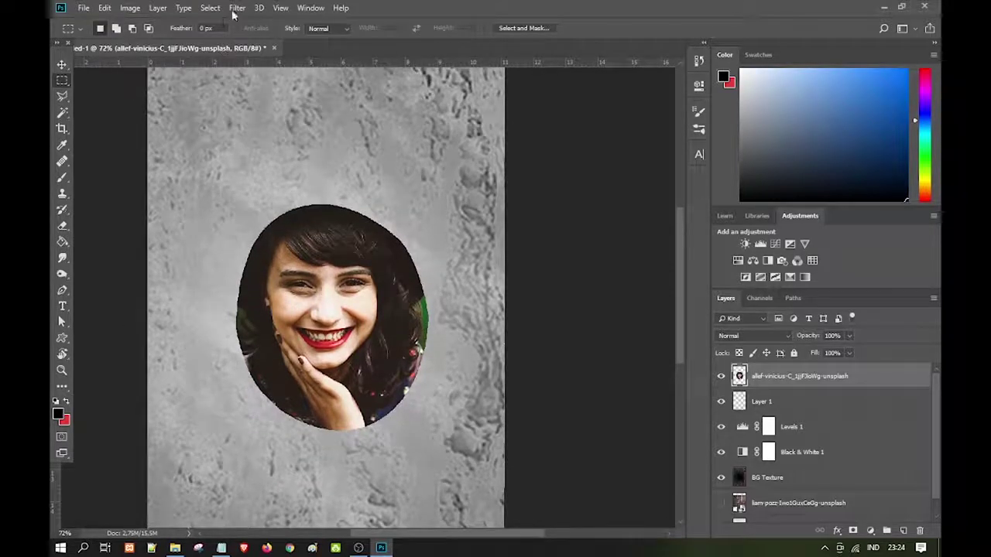
pyautogui.click(236, 7)
pyautogui.moveTo(263, 148)
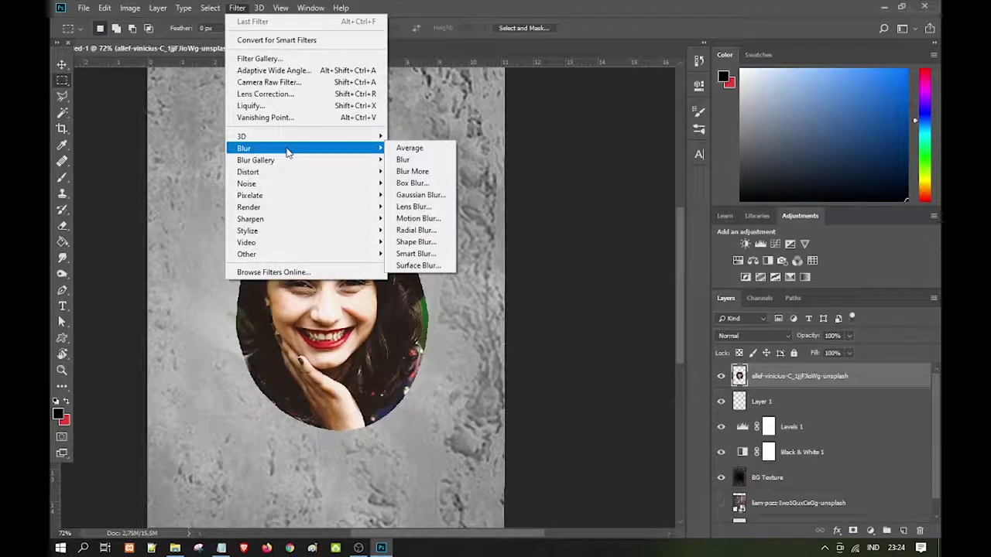
# - Apply Surface Blur with Radius 15 and Threshold 7 to the oval portrait, then zoom out
pyautogui.click(418, 266)
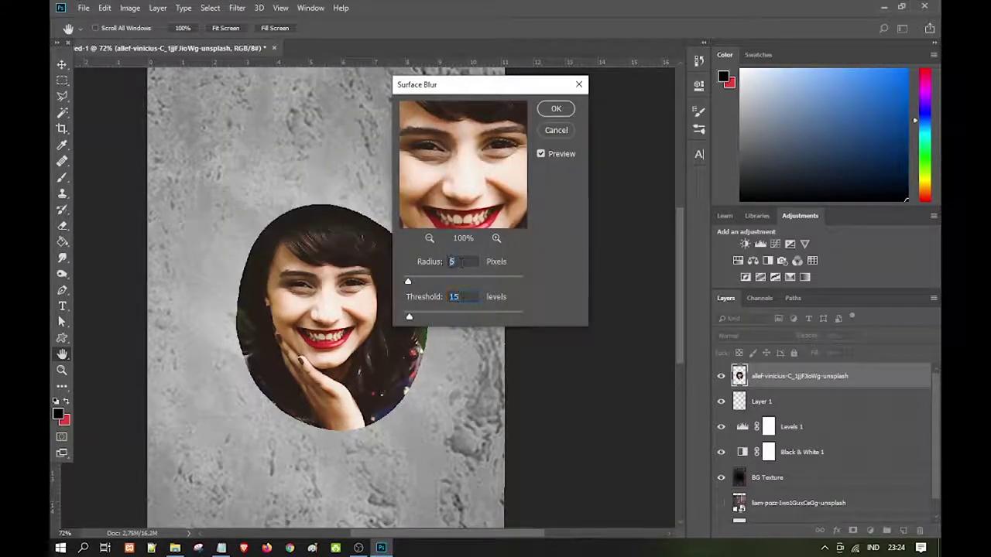
pyautogui.click(440, 264)
pyautogui.moveTo(432, 265); pyautogui.dragTo(442, 264)
pyautogui.press('Tab')
pyautogui.write('6')
pyautogui.moveTo(404, 317); pyautogui.dragTo(406, 320)
pyautogui.moveTo(436, 284); pyautogui.dragTo(419, 285)
pyautogui.click(555, 109)
pyautogui.press('m')
pyautogui.keyDown('alt'); pyautogui.scroll(2, 447, 265); pyautogui.keyUp('alt')
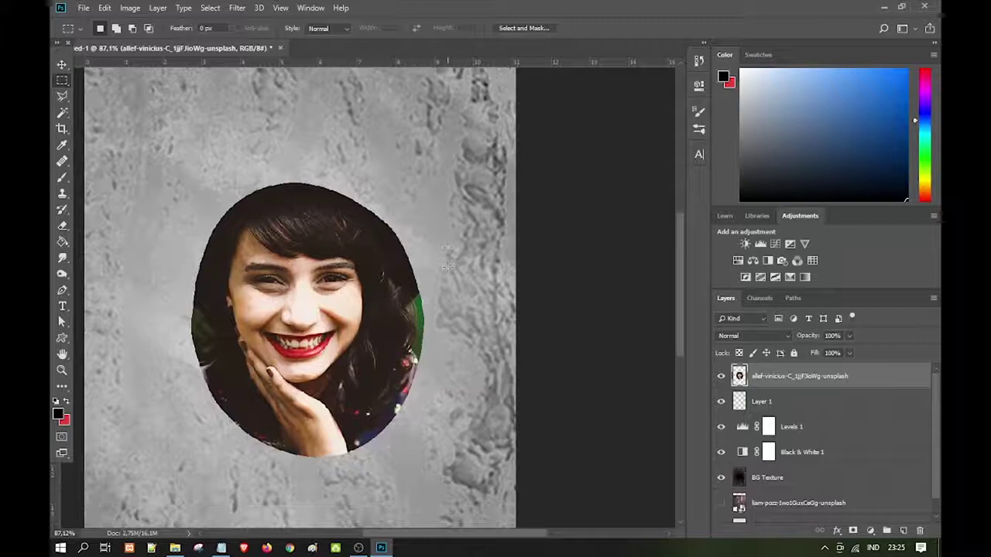
pyautogui.keyDown('alt'); pyautogui.scroll(-1, 447, 265); pyautogui.keyUp('alt')
pyautogui.keyDown('alt'); pyautogui.scroll(-1, 387, 294); pyautogui.keyUp('alt')
pyautogui.keyDown('alt'); pyautogui.scroll(-1, 310, 340); pyautogui.keyUp('alt')
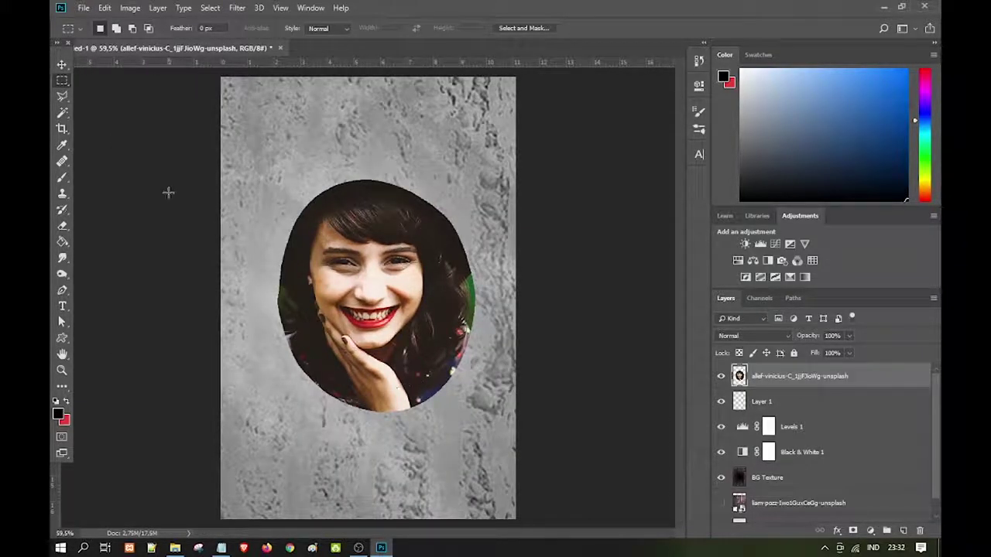
# - Select the Eraser with the Bring up Zone 1 tip from the VZR Brushes set
pyautogui.click(62, 226)
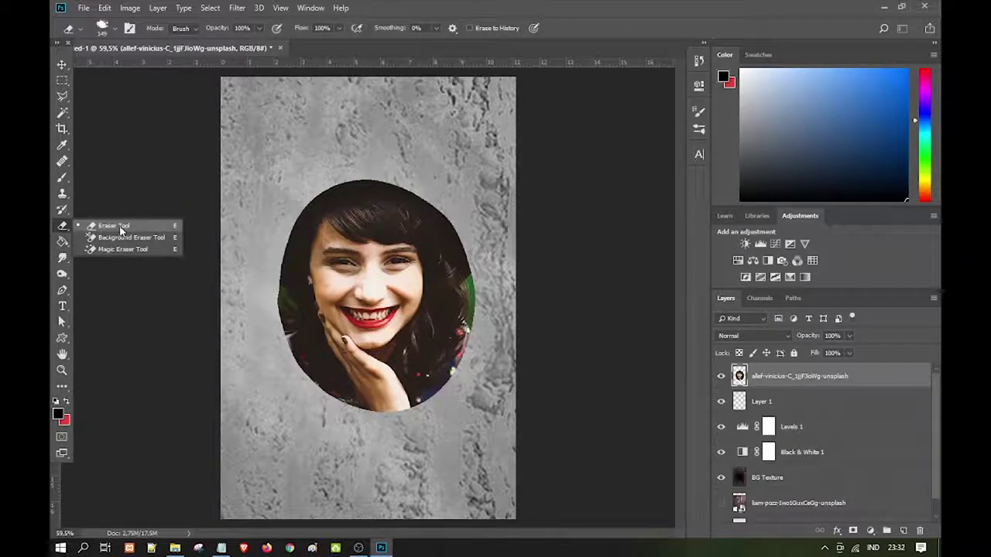
pyautogui.click(120, 226)
pyautogui.click(109, 29)
pyautogui.click(73, 345)
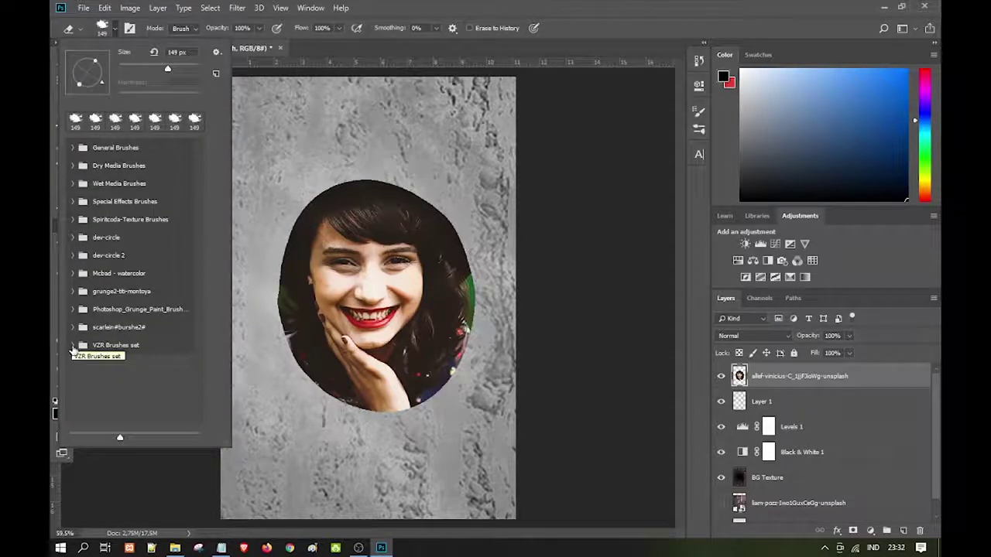
pyautogui.click(72, 345)
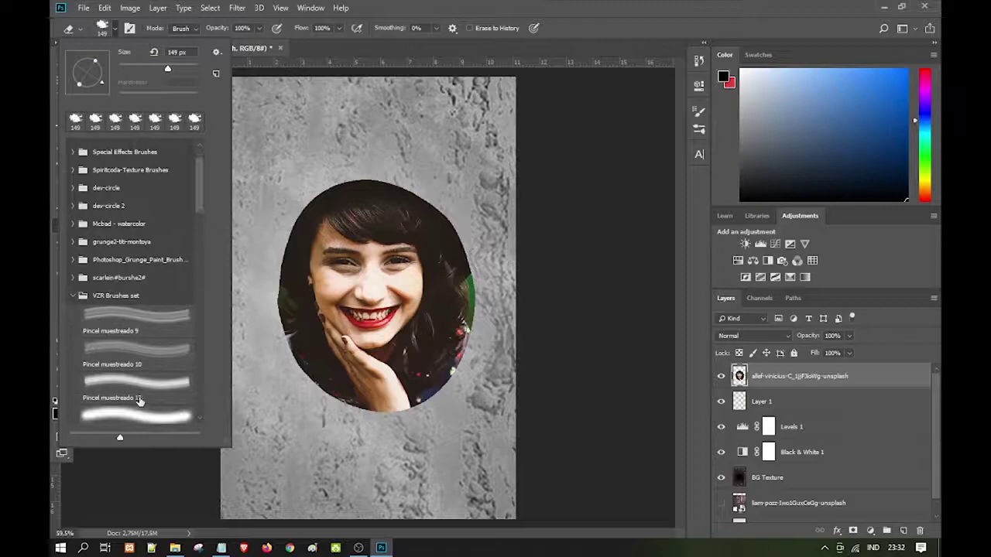
pyautogui.scroll(-2, 133, 383)
pyautogui.scroll(-1, 130, 371)
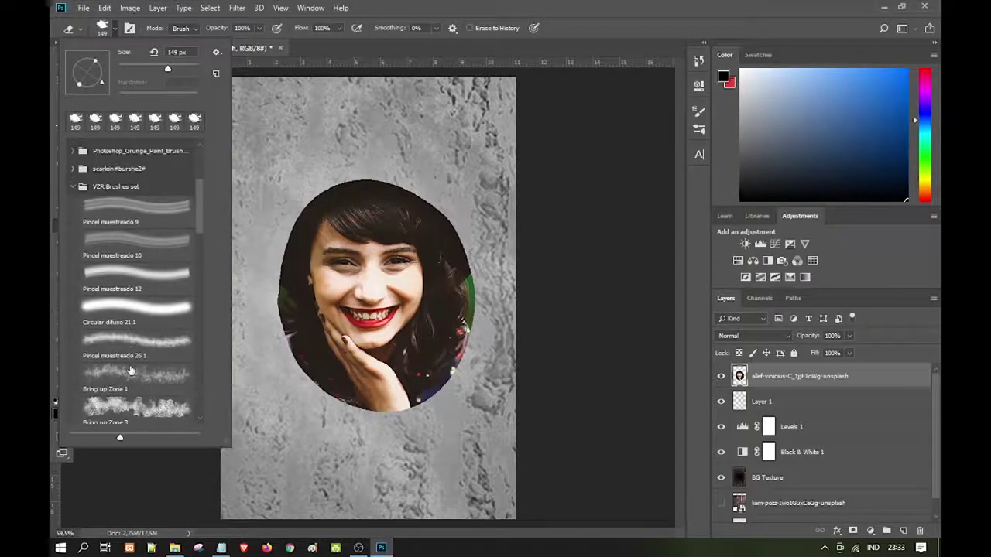
pyautogui.scroll(-2, 130, 371)
pyautogui.click(135, 335)
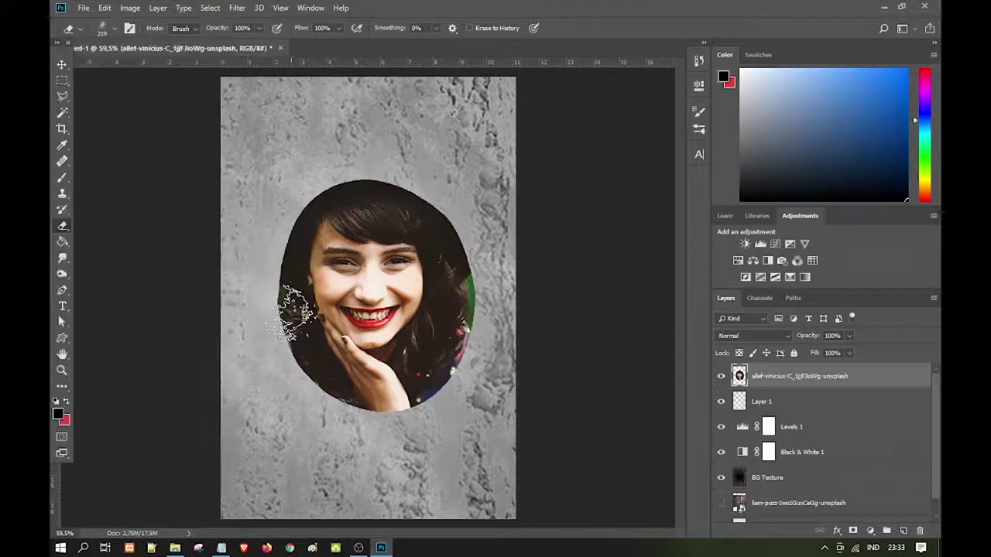
pyautogui.click(298, 310)
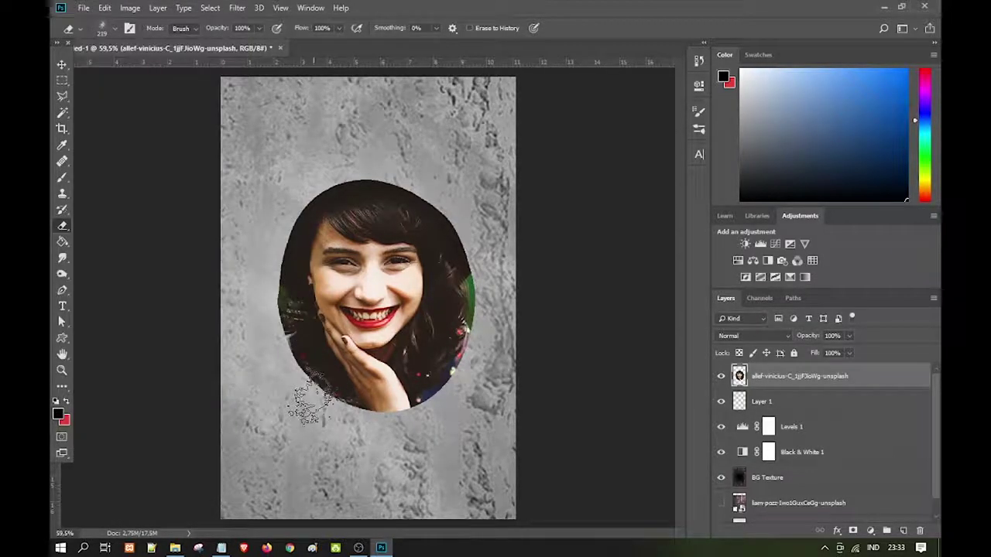
# - Switch to a 219 px textured eraser tip and roughly erase the top of the hair
pyautogui.click(109, 32)
pyautogui.click(135, 232)
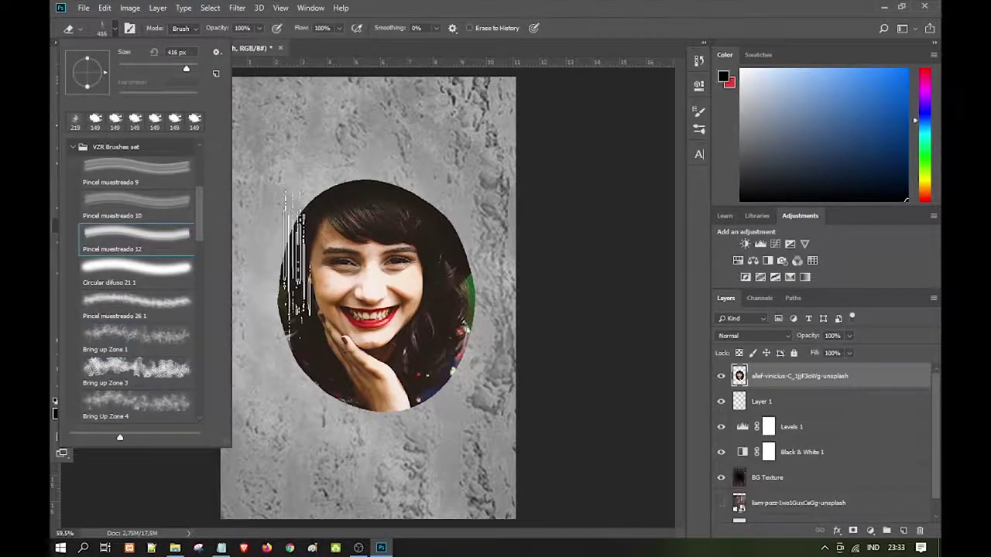
pyautogui.click(291, 271)
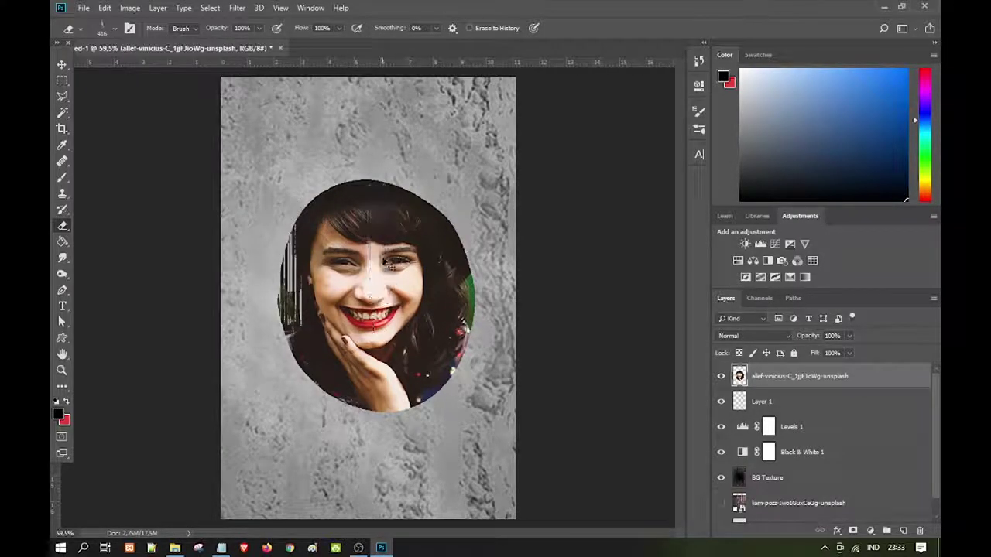
pyautogui.click(109, 30)
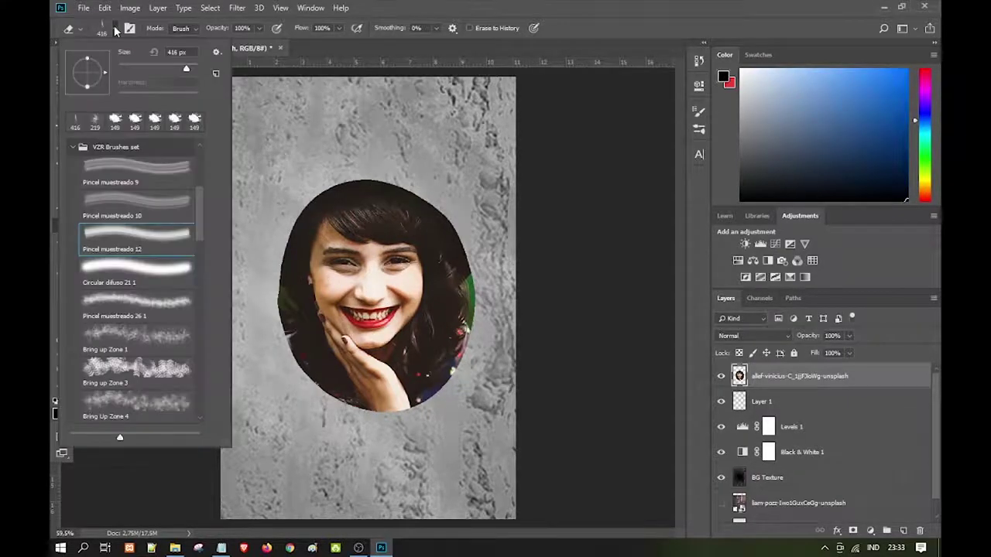
pyautogui.doubleClick(161, 211)
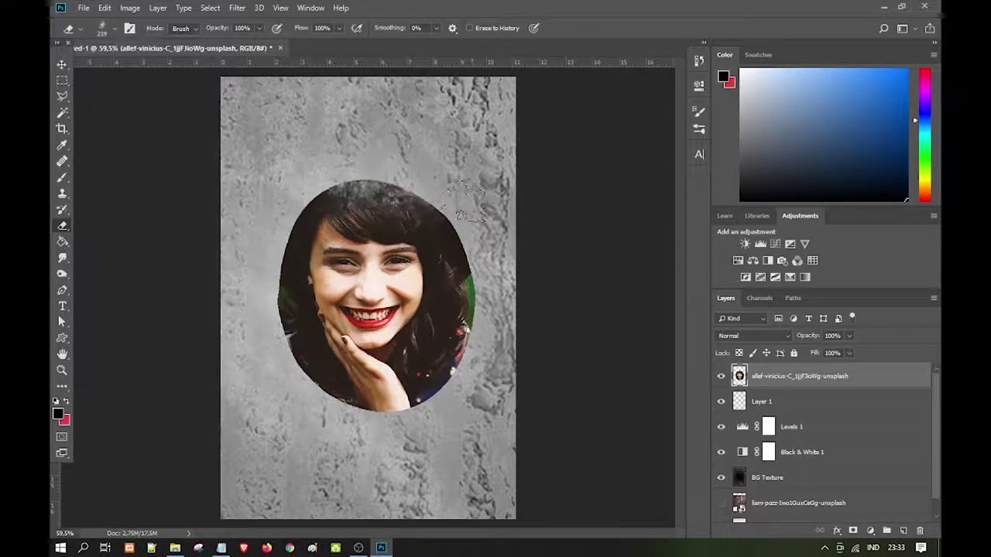
pyautogui.moveTo(325, 186)
pyautogui.mouseDown()
pyautogui.moveTo(269, 340)
pyautogui.moveTo(480, 309)
pyautogui.mouseUp()
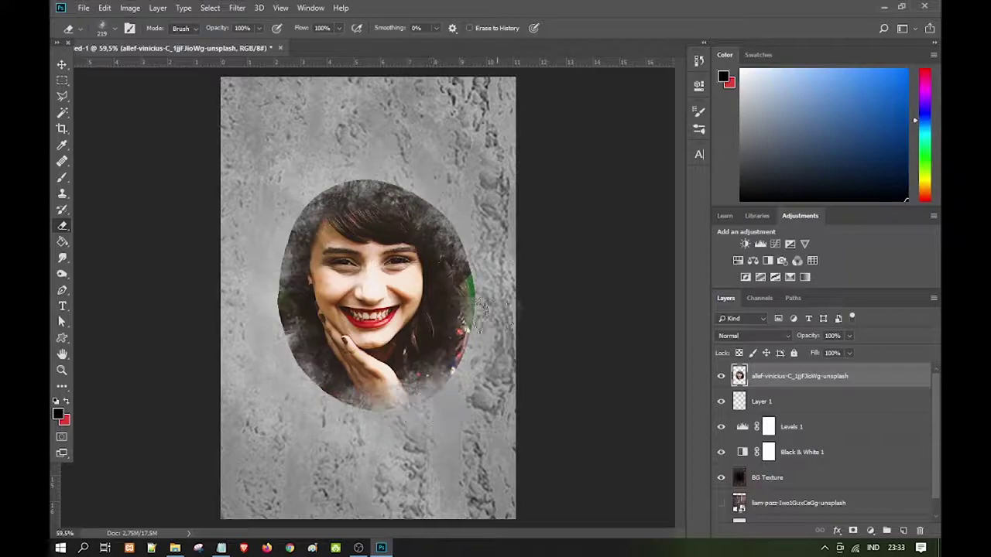
# - Erase the hair on the oval's right side and switch to a larger 683 px eraser tip
pyautogui.moveTo(488, 263); pyautogui.dragTo(469, 275)
pyautogui.click(102, 28)
pyautogui.scroll(-3, 132, 271)
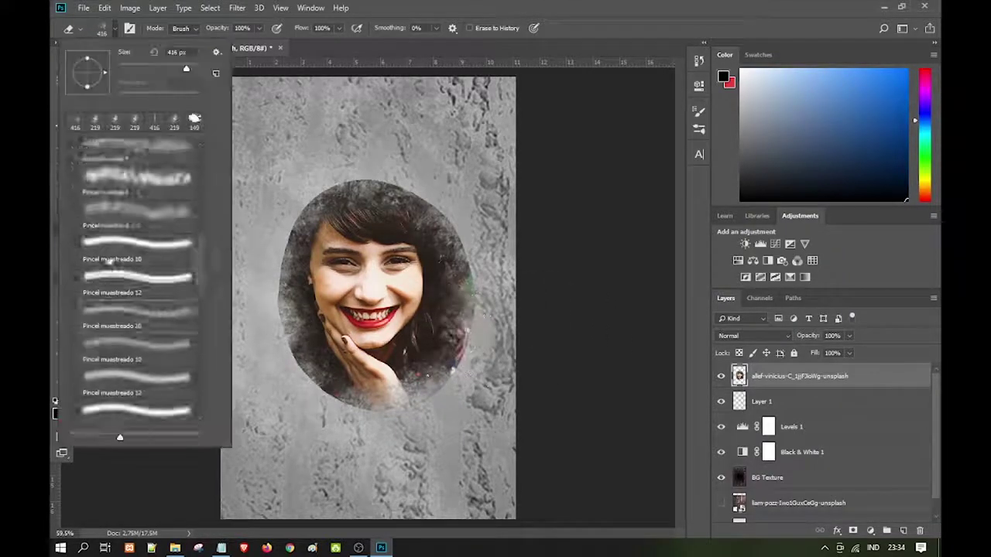
pyautogui.doubleClick(132, 256)
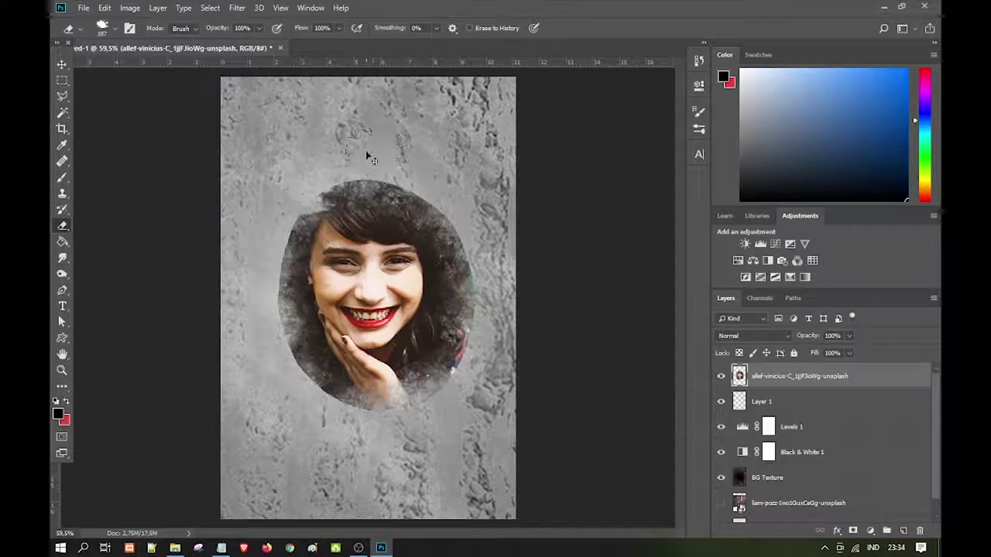
# - Rotate the eraser tip's angle slightly in the brush tip settings
pyautogui.click(116, 29)
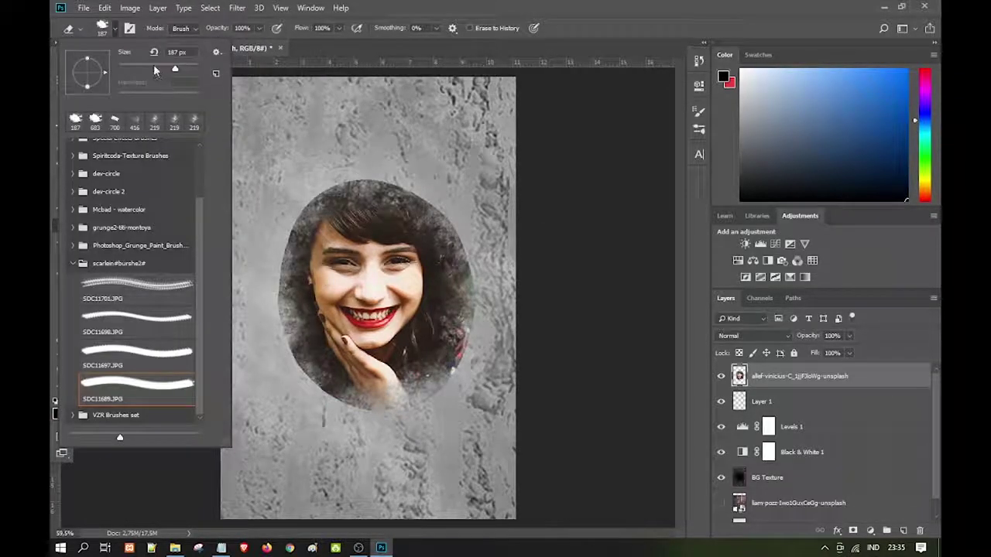
pyautogui.click(115, 29)
pyautogui.click(116, 29)
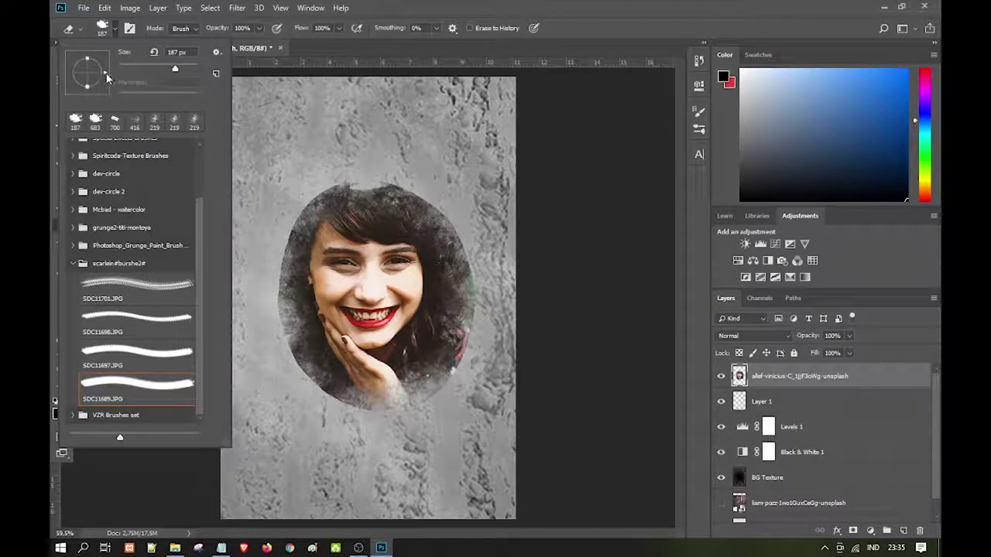
pyautogui.moveTo(103, 83); pyautogui.dragTo(125, 101)
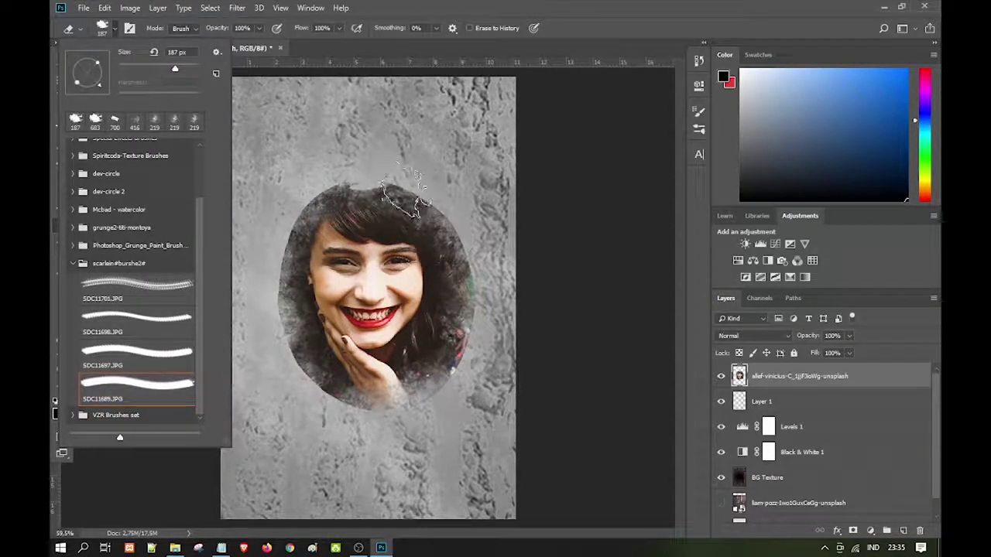
pyautogui.press('Return')
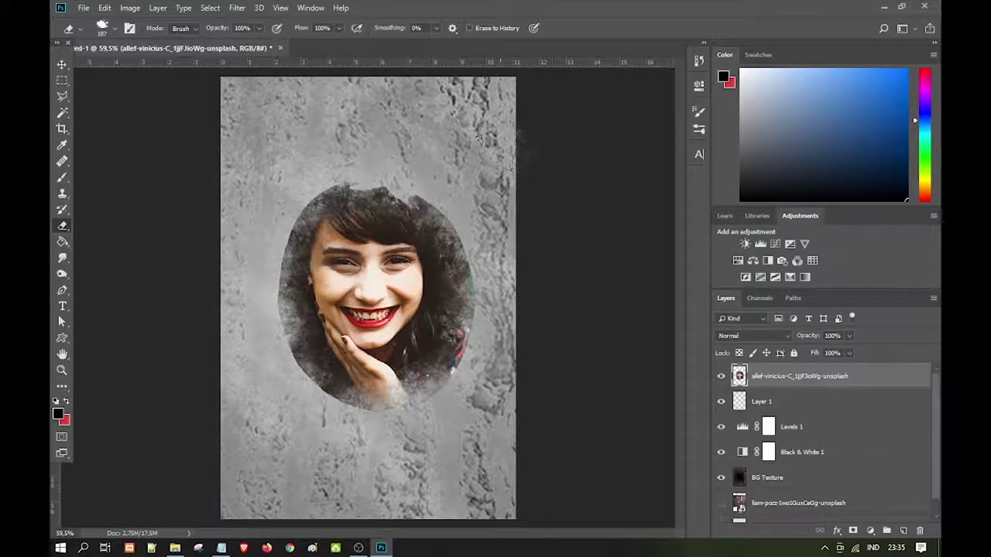
pyautogui.click(115, 29)
pyautogui.press('Return')
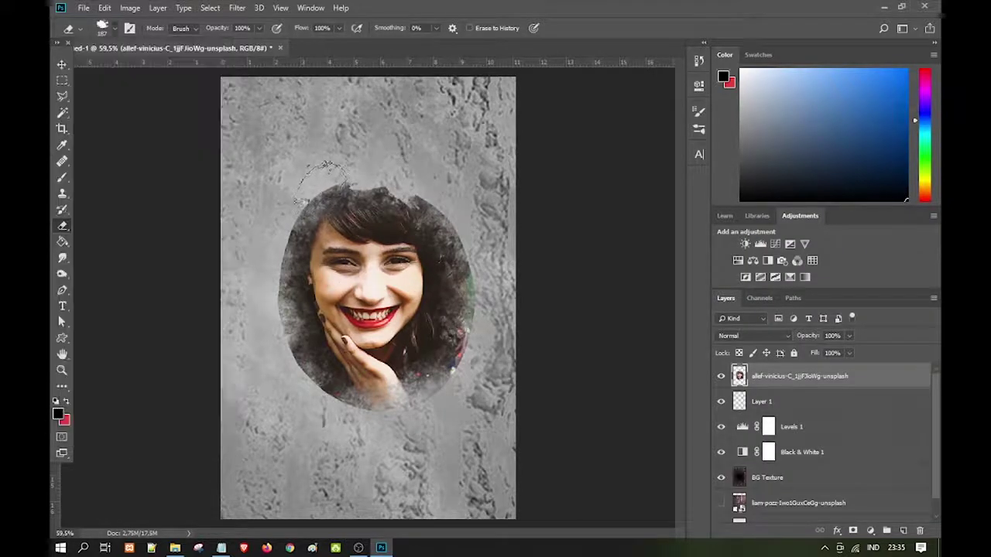
pyautogui.click(116, 29)
pyautogui.press('Return')
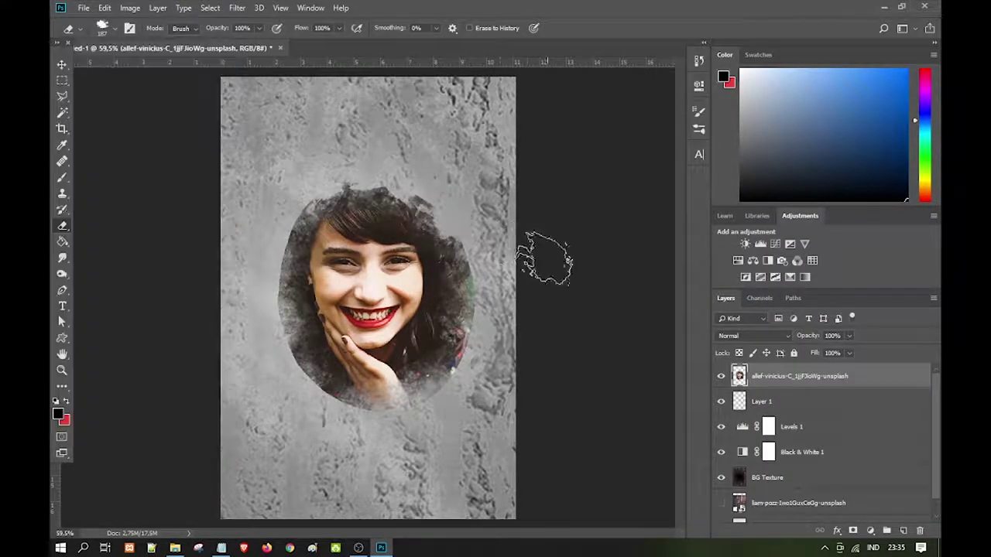
pyautogui.click(115, 29)
pyautogui.press('Return')
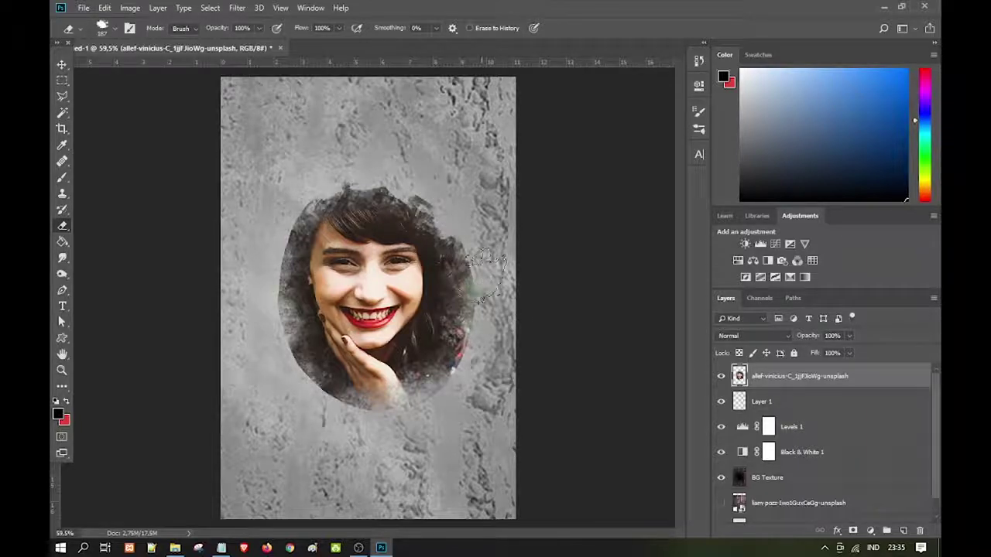
# - Erase the oval's lower-left edge into a jagged grunge edge
pyautogui.click(111, 28)
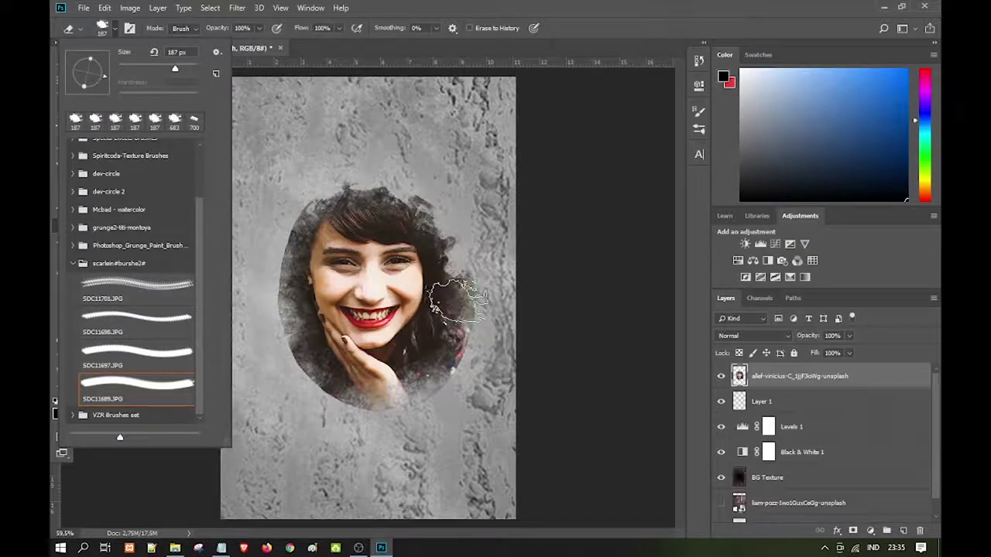
pyautogui.click(465, 298)
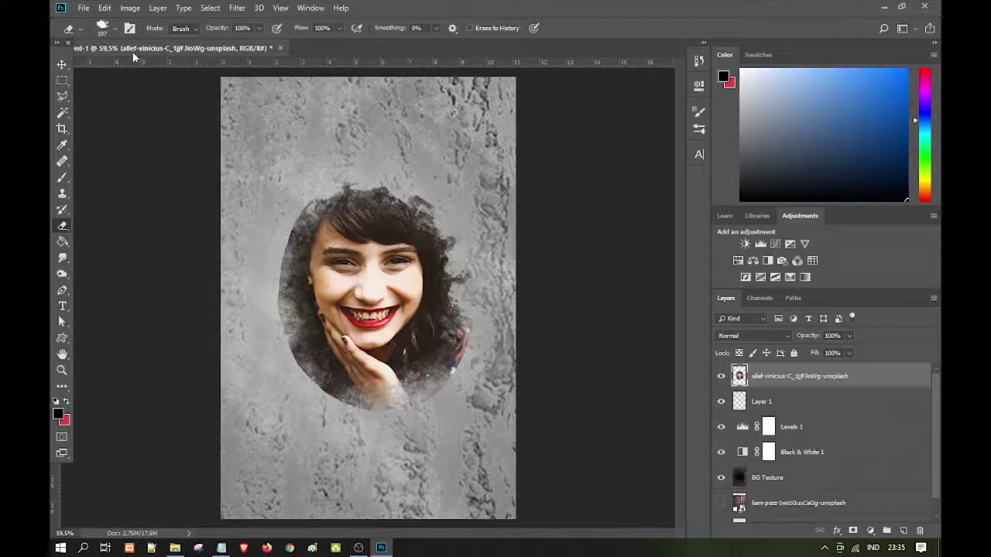
pyautogui.click(113, 30)
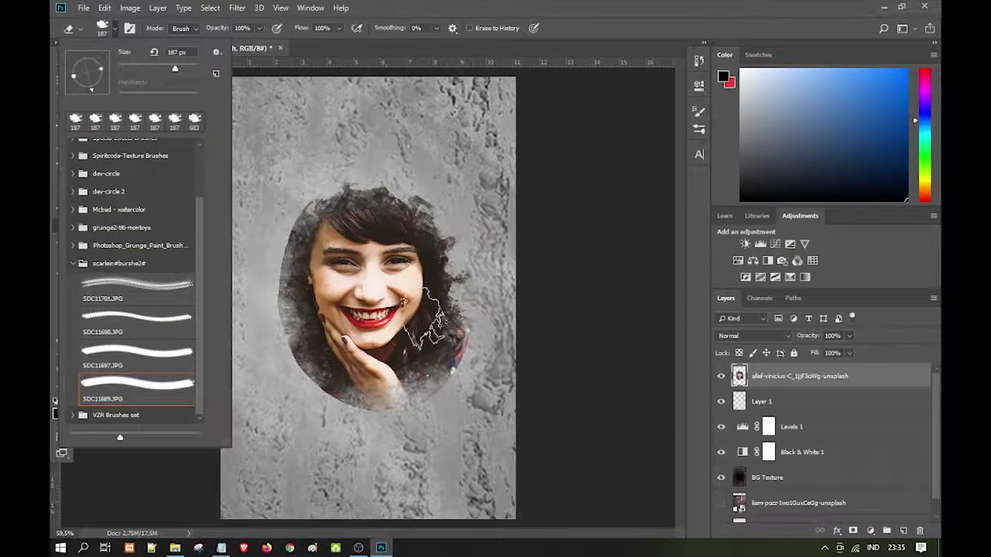
pyautogui.click(458, 334)
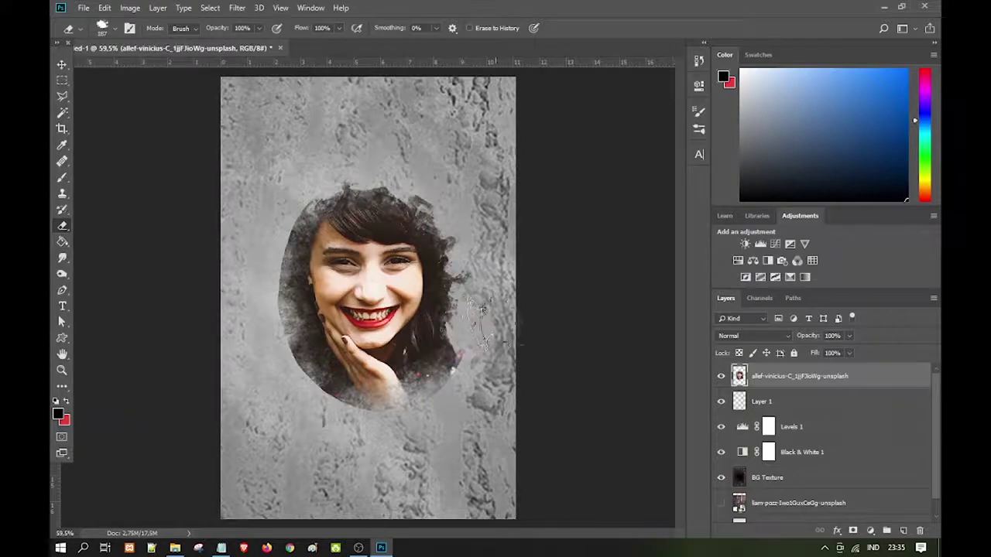
pyautogui.click(113, 30)
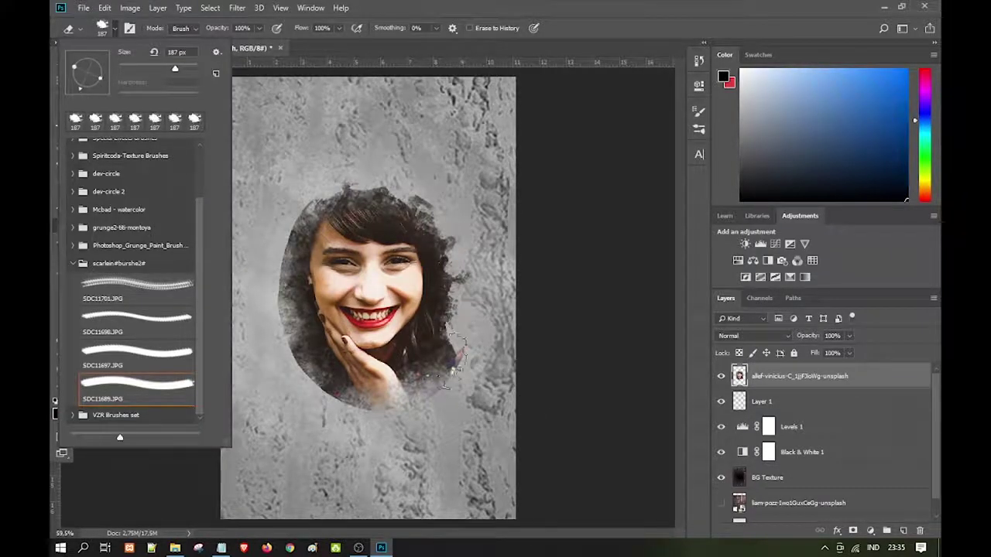
pyautogui.click(455, 362)
pyautogui.click(113, 29)
pyautogui.click(403, 410)
pyautogui.moveTo(379, 406); pyautogui.dragTo(267, 341)
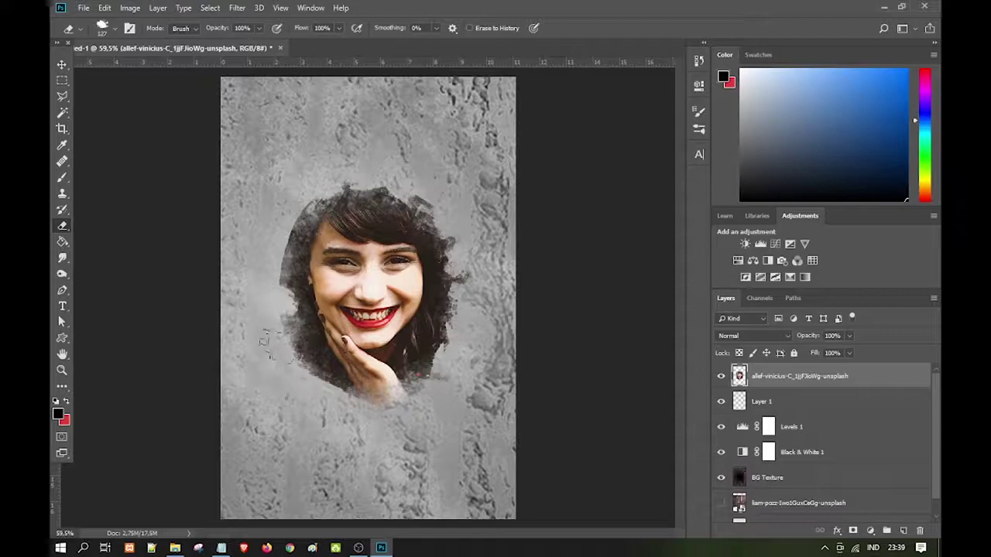
# - Enlarge the grunge eraser tip to 228 px
pyautogui.click(112, 29)
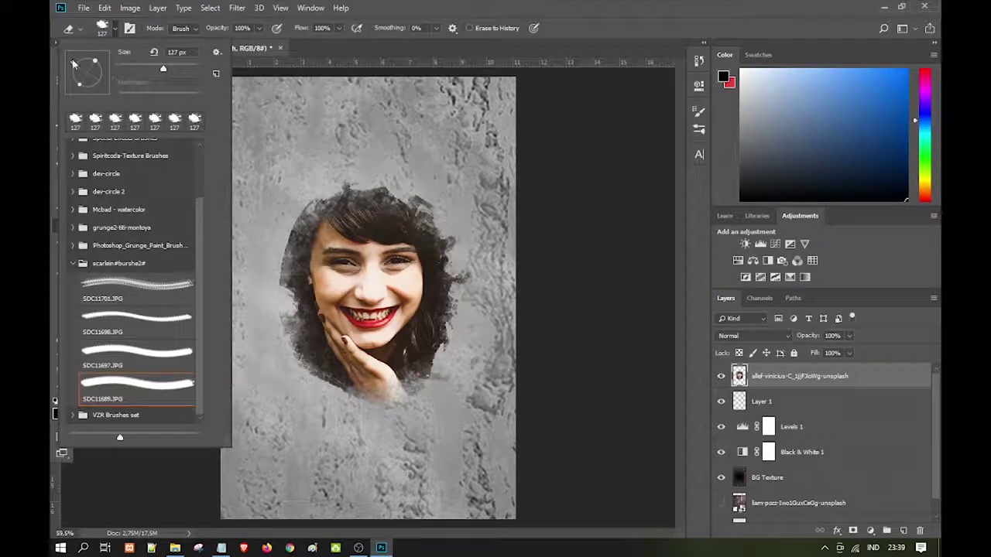
pyautogui.click(296, 331)
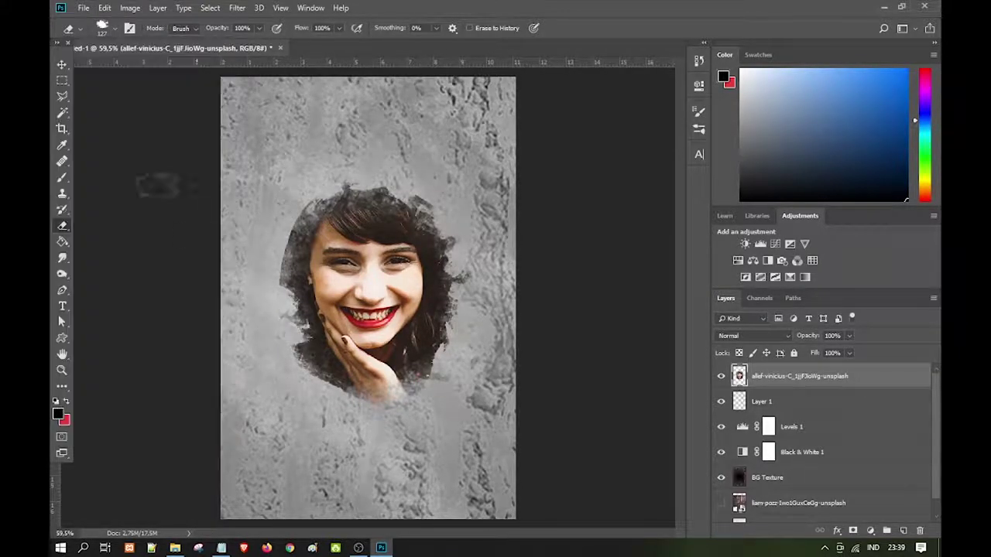
pyautogui.click(113, 29)
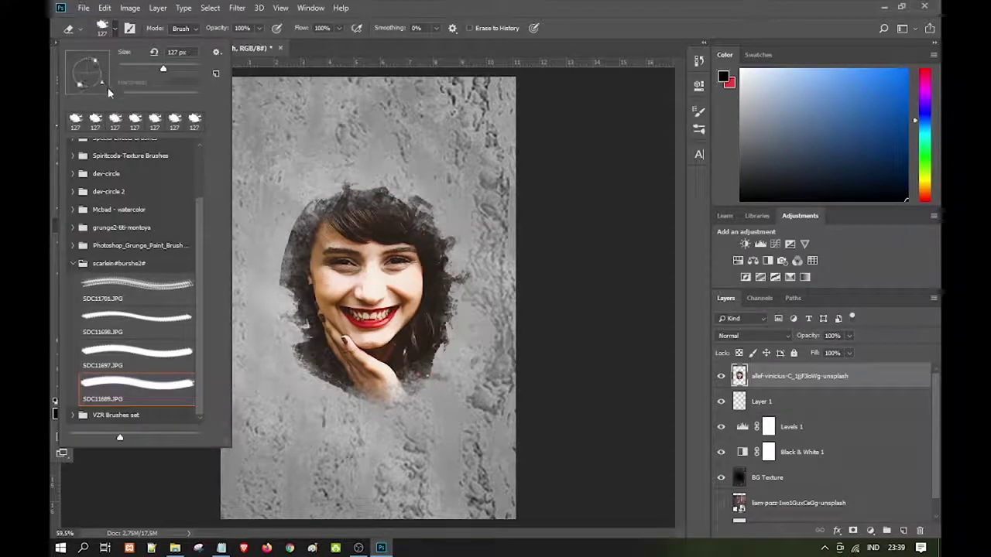
pyautogui.click(313, 360)
pyautogui.click(102, 28)
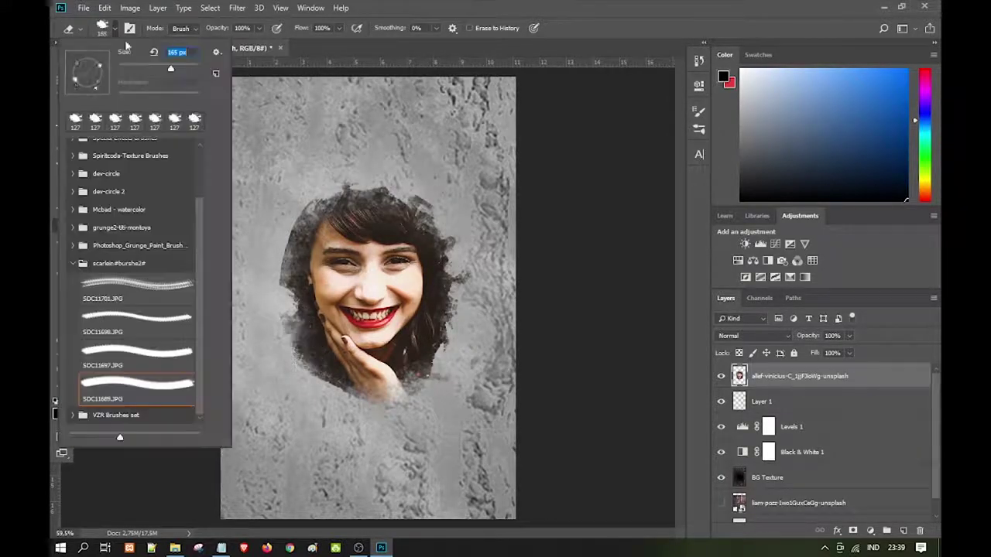
pyautogui.moveTo(116, 59); pyautogui.dragTo(155, 59)
pyautogui.click(281, 356)
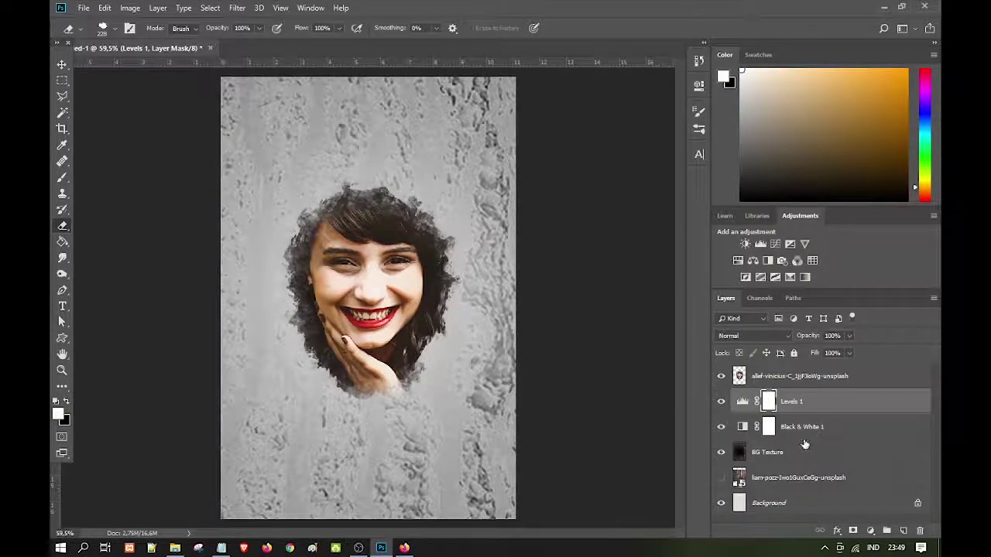
# - Clip Black & White 1 and Levels 1 to the BG Texture layer
pyautogui.click(815, 428)
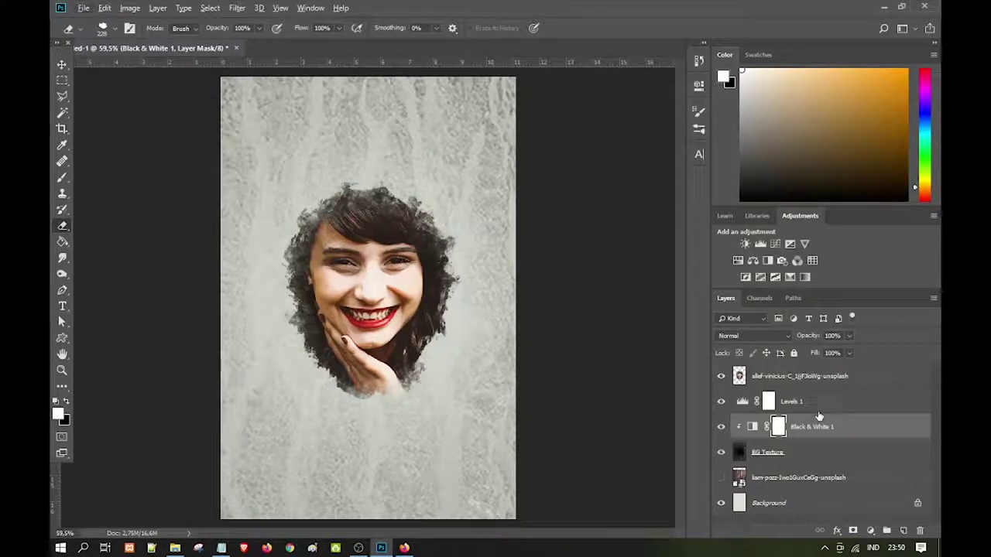
pyautogui.moveTo(819, 416); pyautogui.dragTo(819, 410)
pyautogui.keyDown('alt'); pyautogui.click(818, 410); pyautogui.keyUp('alt')
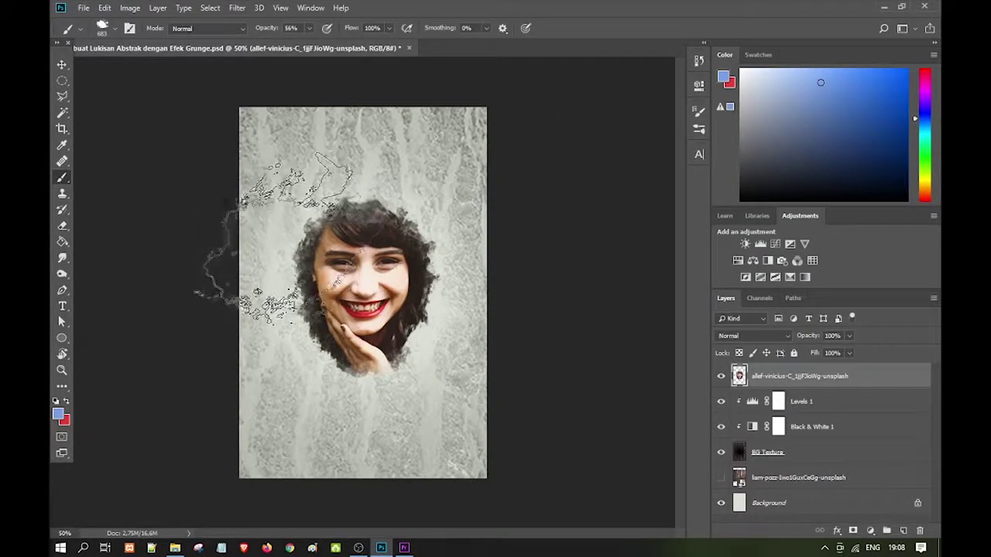
# - Switch to the Mixer Brush Tool with a Soft Round tip, 15 px size and 80% hardness
pyautogui.rightClick(62, 178)
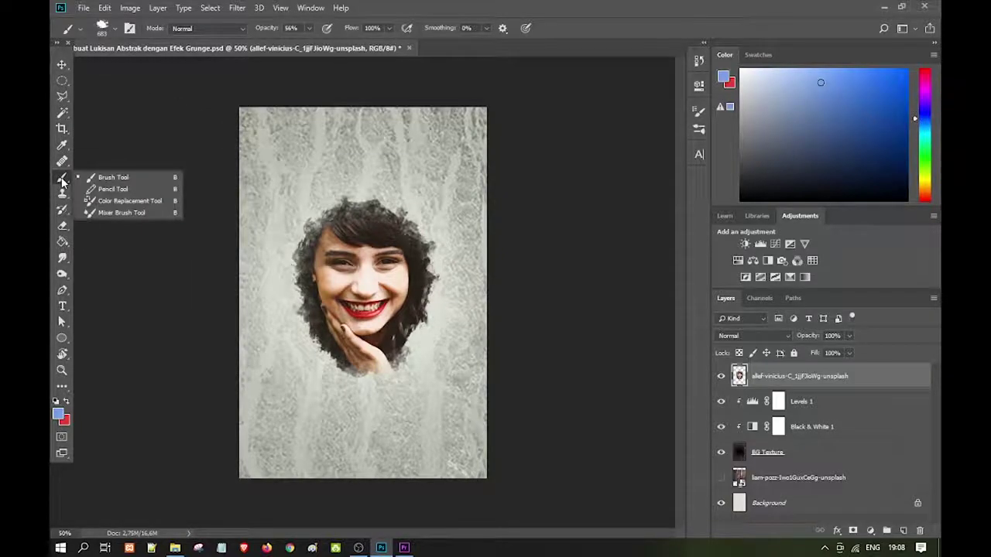
pyautogui.click(123, 214)
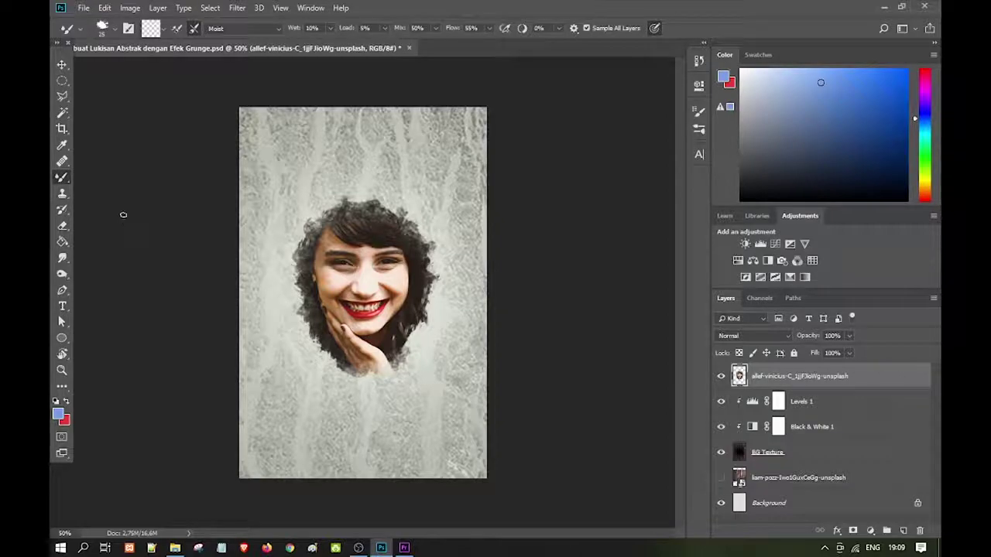
pyautogui.click(117, 28)
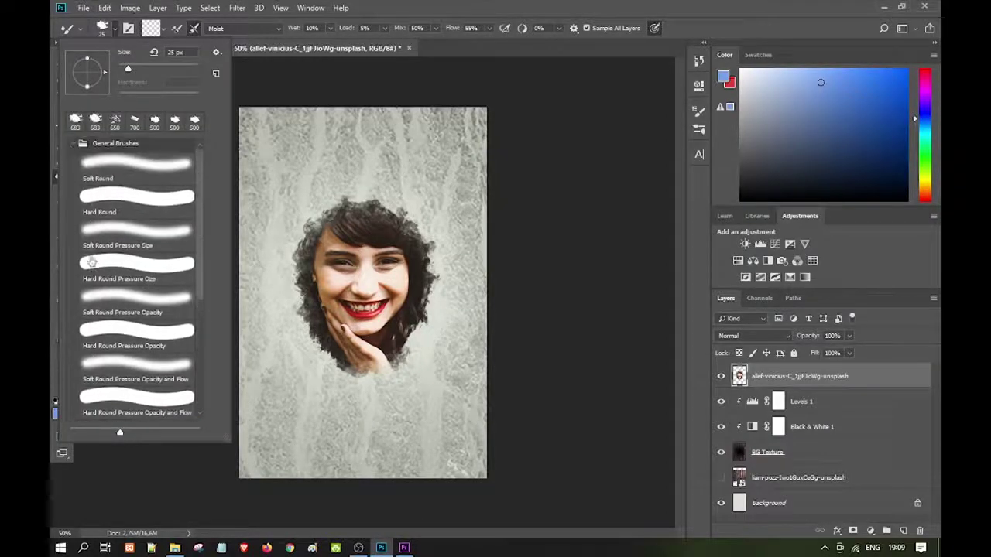
pyautogui.click(117, 173)
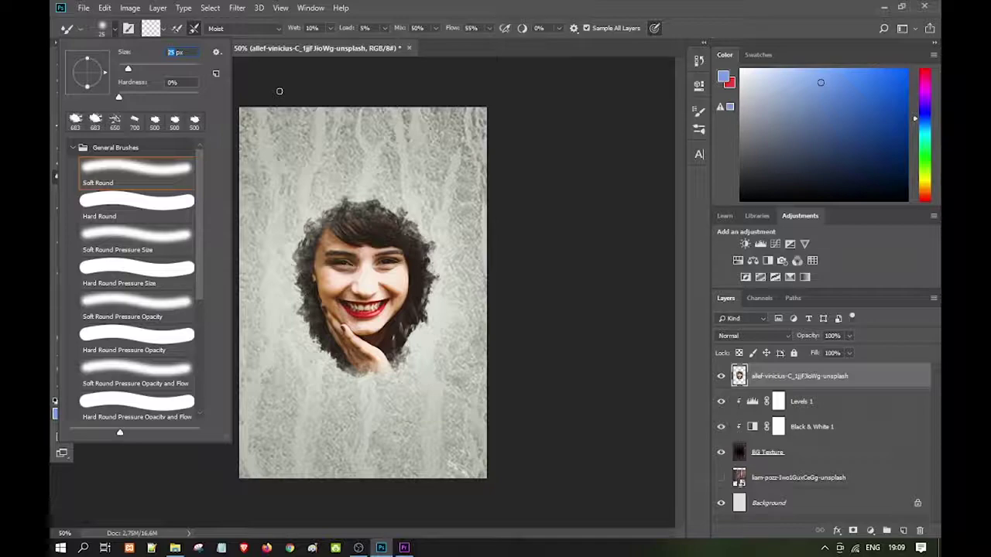
pyautogui.press('[')
pyautogui.moveTo(120, 98); pyautogui.dragTo(178, 98)
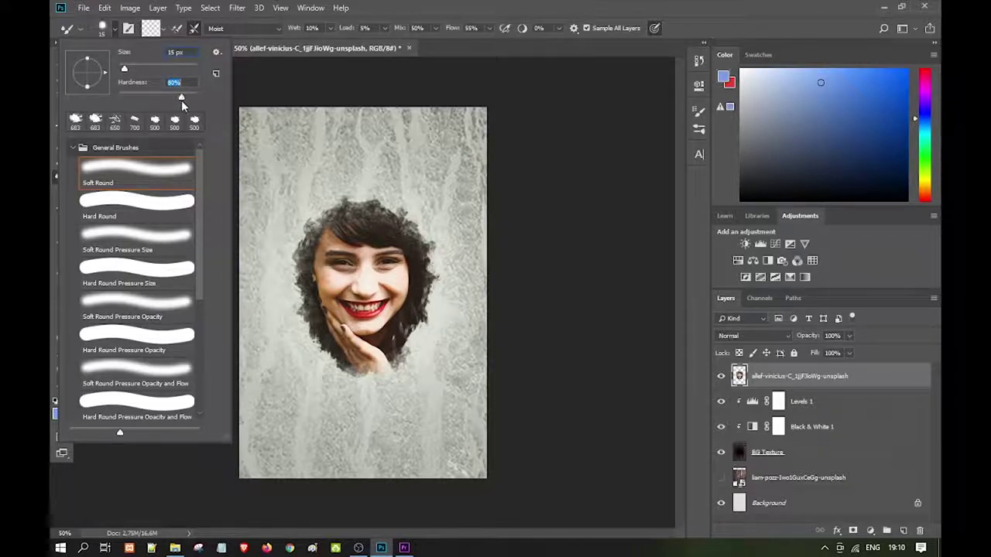
pyautogui.moveTo(182, 100); pyautogui.dragTo(181, 107)
# - Choose the Moist blend preset for the Mixer Brush
pyautogui.click(240, 27)
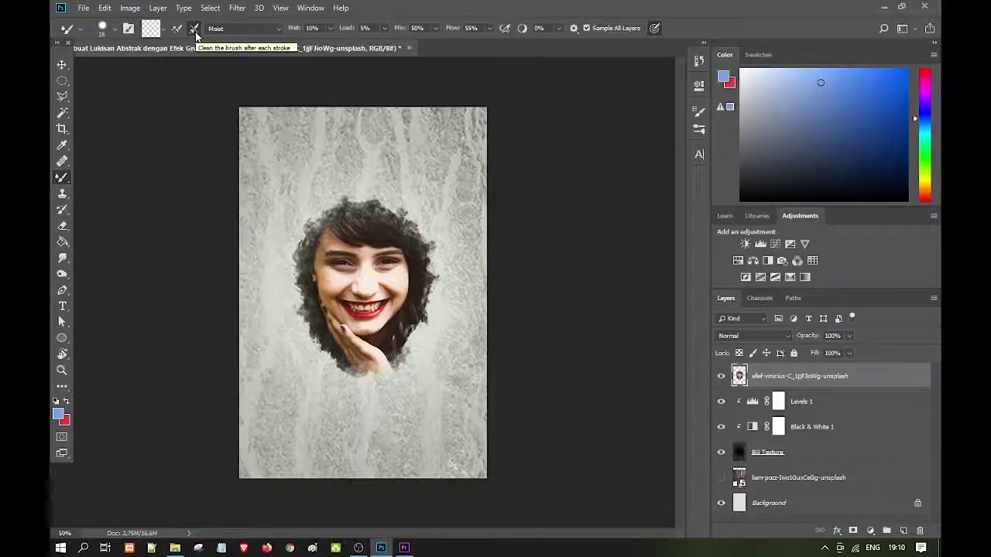
pyautogui.click(224, 31)
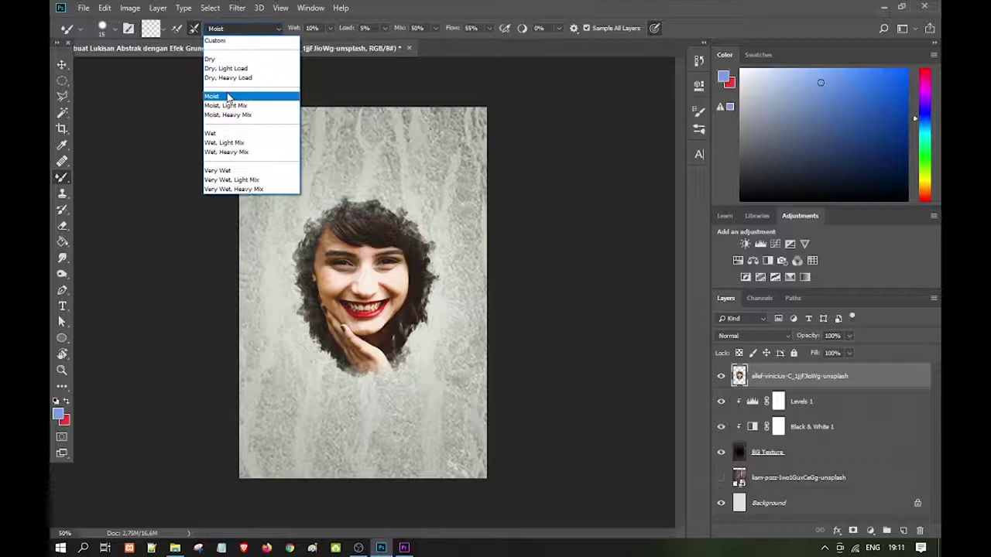
pyautogui.click(228, 97)
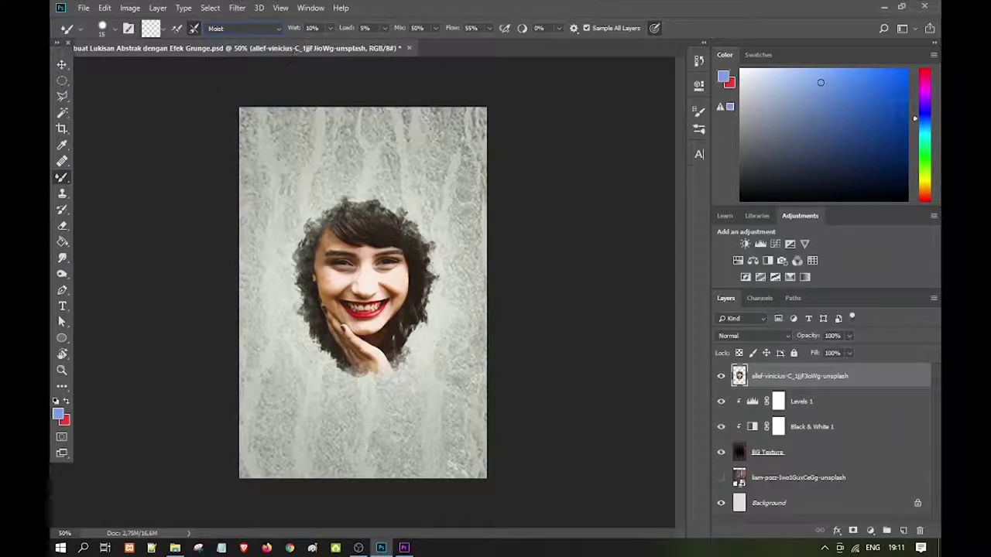
pyautogui.click(312, 28)
# - Try paint Load at 100% and 10%, settle on 5%, and check Flow
pyautogui.press('Tab')
pyautogui.write('100')
pyautogui.press('Return')
pyautogui.write('10')
pyautogui.press('Return')
pyautogui.write('5')
pyautogui.press('Tab')
pyautogui.click(473, 28)
pyautogui.press('Tab')
# - Zoom in on the face and reselect the Mixer Brush Tool
pyautogui.press('v')
pyautogui.scroll(3, 470, 326)
pyautogui.click(63, 176)
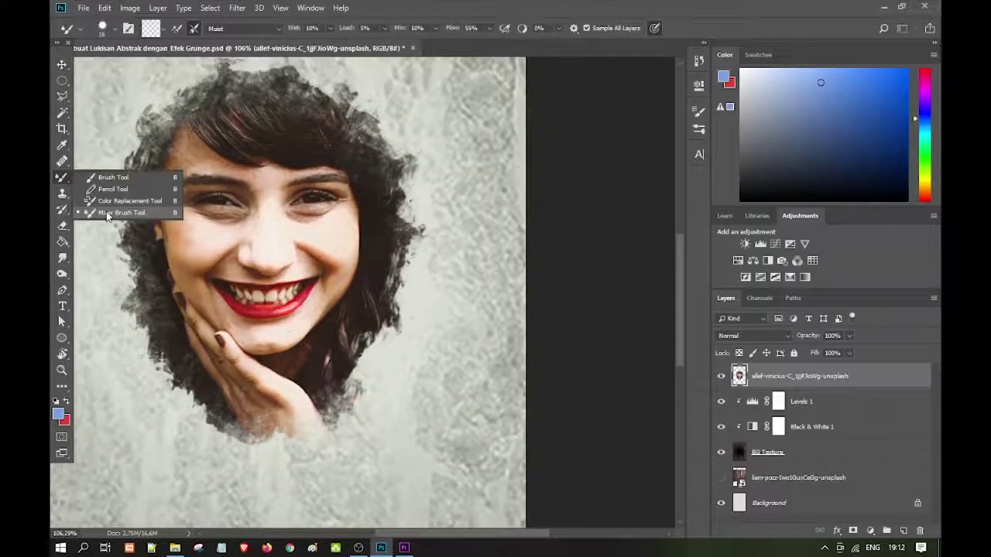
pyautogui.click(106, 214)
pyautogui.scroll(2, 349, 294)
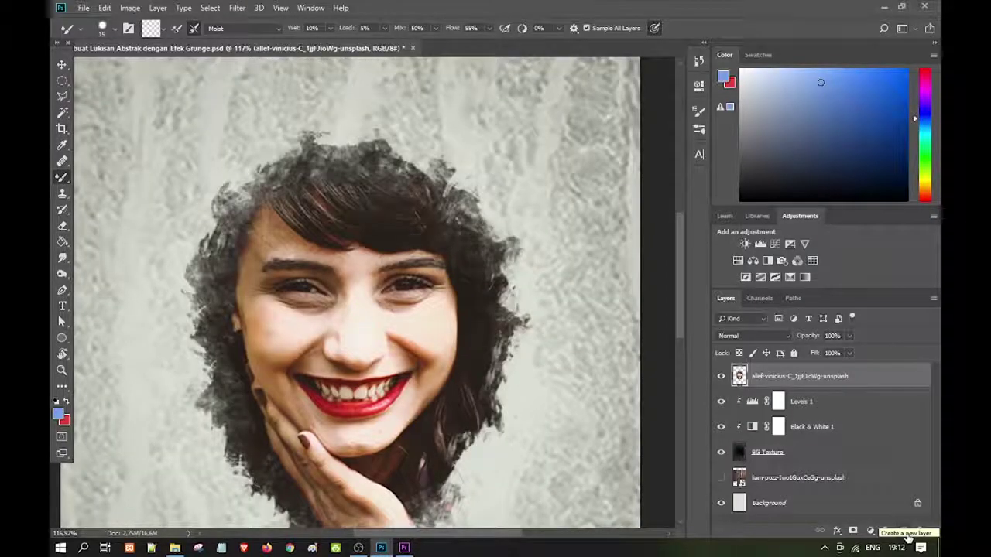
# - Add an empty layer and fade the portrait photo layer to about 75% opacity
pyautogui.click(903, 531)
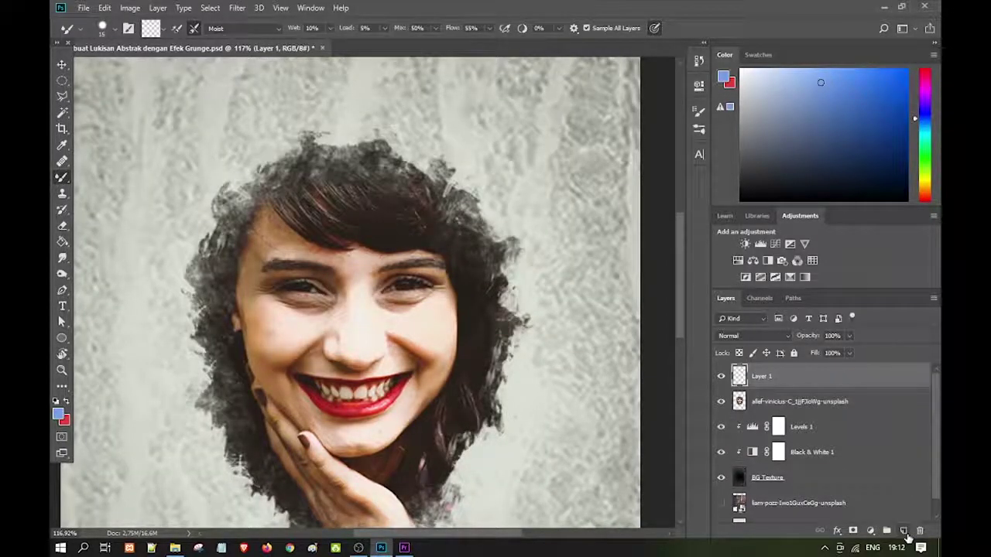
pyautogui.click(750, 411)
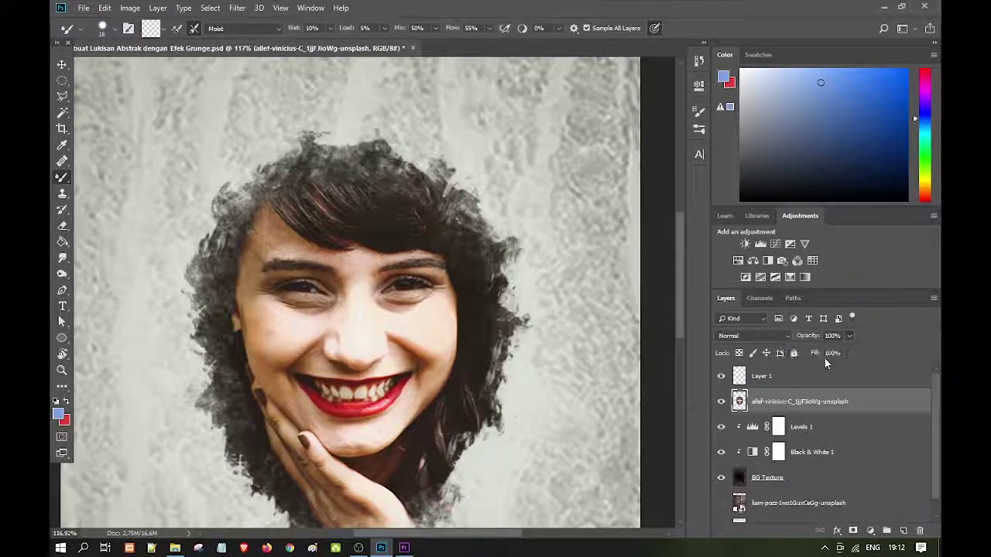
pyautogui.click(850, 336)
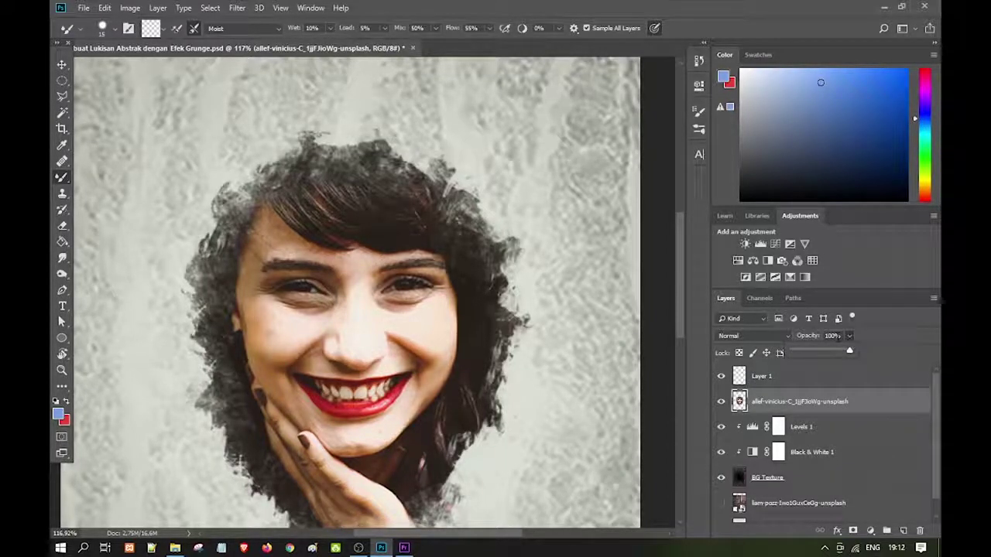
pyautogui.moveTo(819, 337); pyautogui.dragTo(820, 341)
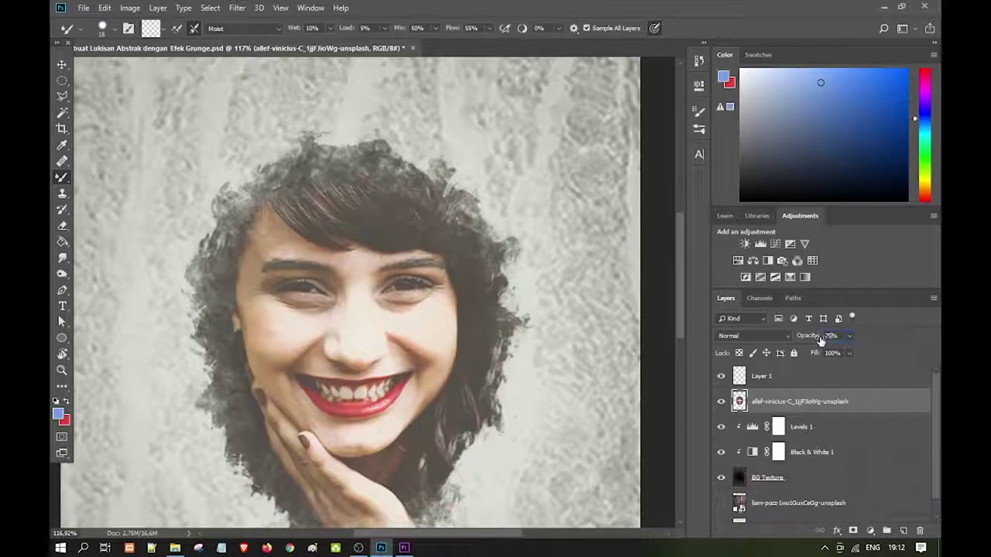
# - Rename the new empty layer to 'Painting Effect'
pyautogui.click(761, 384)
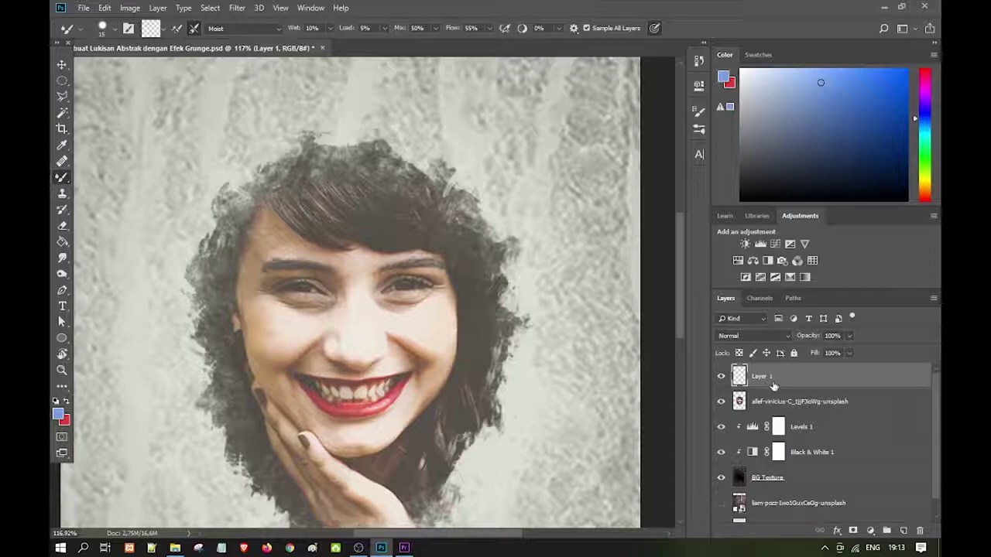
pyautogui.doubleClick(761, 377)
pyautogui.write('Painting')
pyautogui.write(' Effect')
pyautogui.press('Return')
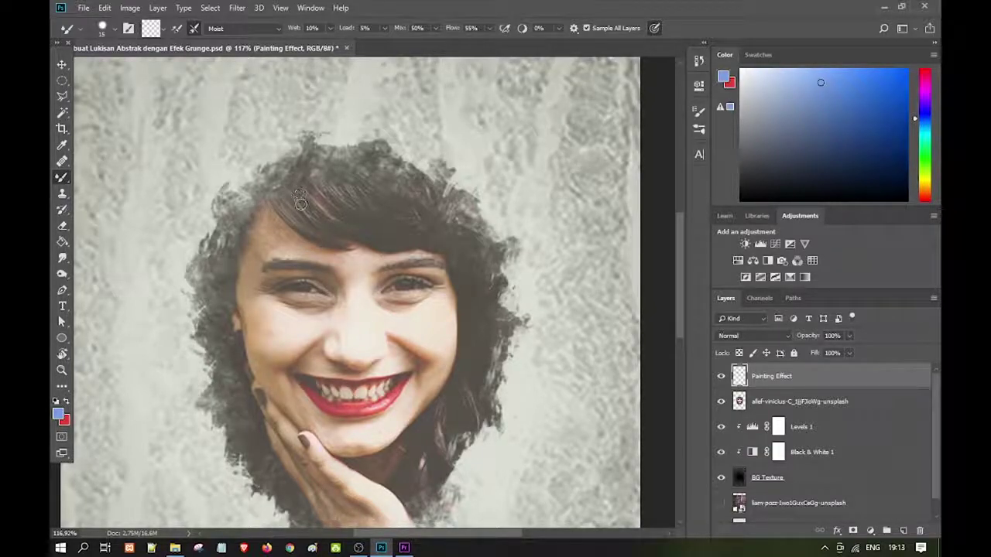
# - Smear mixer-brush strokes through the bangs on the Painting Effect layer
pyautogui.moveTo(298, 200); pyautogui.dragTo(334, 227)
pyautogui.moveTo(319, 183)
pyautogui.mouseDown()
pyautogui.moveTo(344, 208)
pyautogui.moveTo(311, 187)
pyautogui.mouseUp()
pyautogui.moveTo(314, 194); pyautogui.dragTo(354, 190)
pyautogui.moveTo(379, 228); pyautogui.dragTo(332, 182)
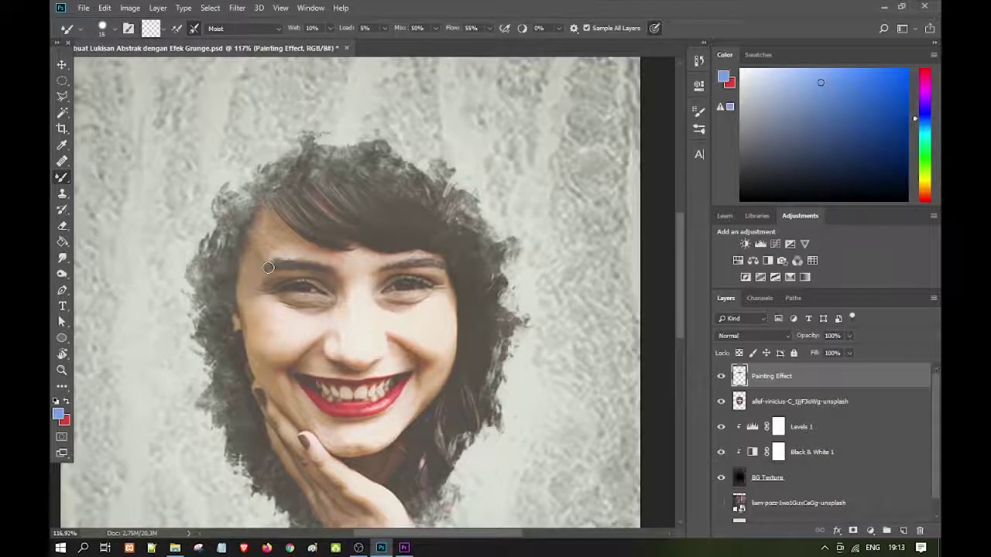
# - Resize the mixer brush to 10 px, then to 15 px
pyautogui.click(112, 29)
pyautogui.doubleClick(175, 52)
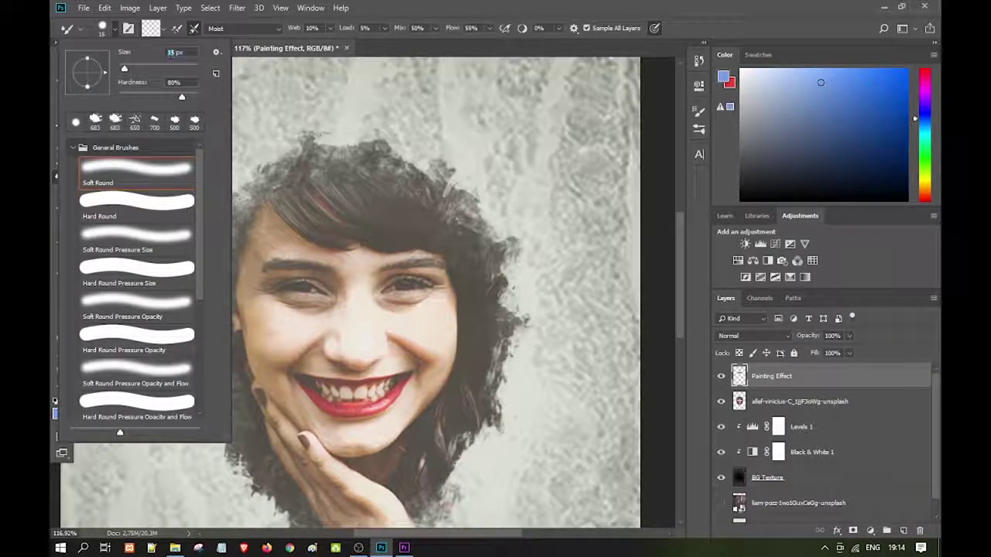
pyautogui.write('10')
pyautogui.press('Return')
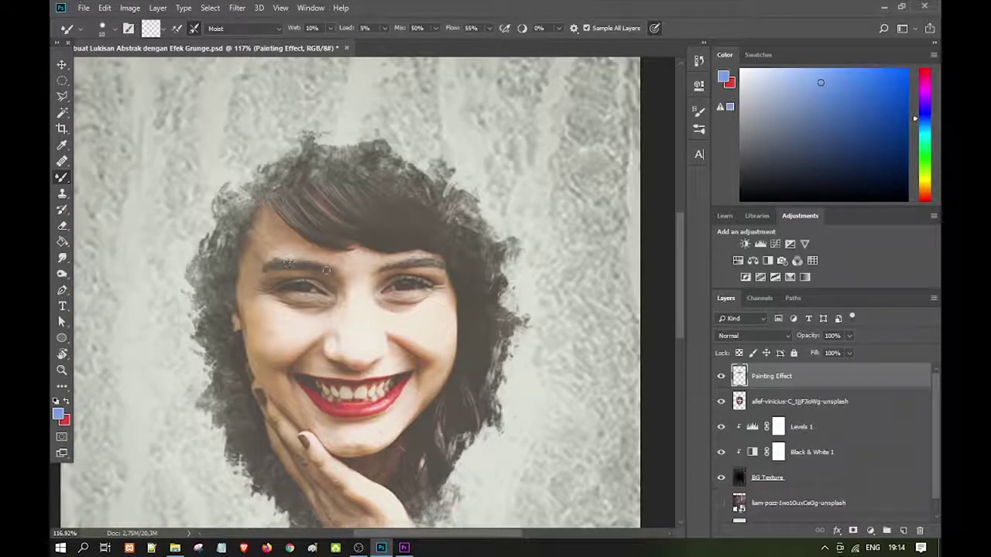
pyautogui.rightClick(385, 260)
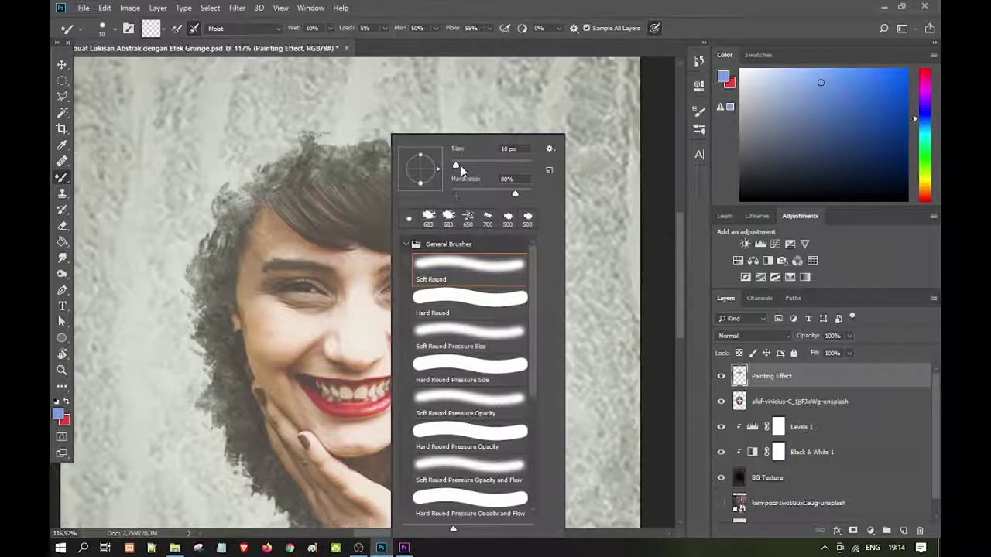
pyautogui.moveTo(461, 169); pyautogui.dragTo(457, 168)
pyautogui.click(504, 149)
pyautogui.write('15')
pyautogui.press('Return')
# - Set the mixer brush back to 10 px and view the Painting Effect strokes alone
pyautogui.rightClick(423, 258)
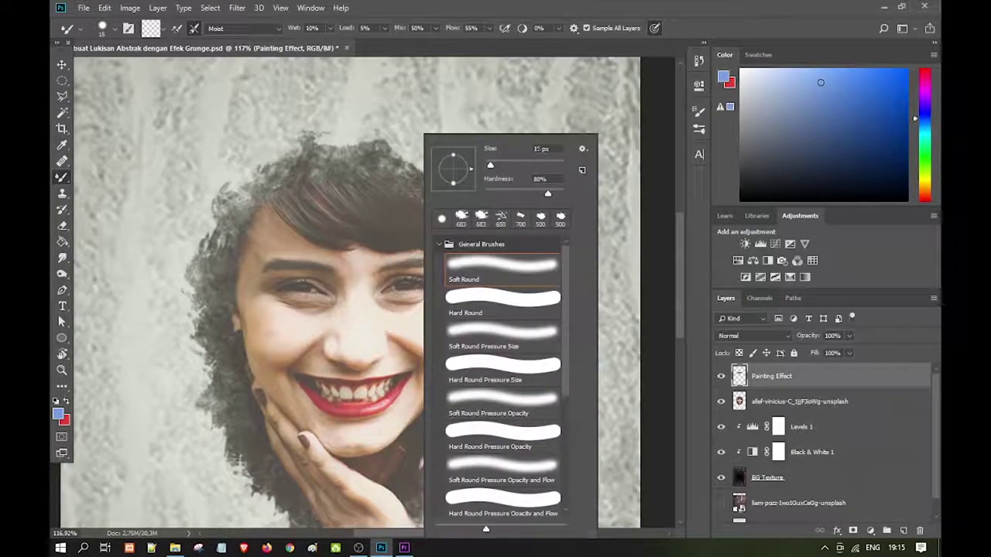
pyautogui.click(539, 149)
pyautogui.write('10')
pyautogui.press('Return')
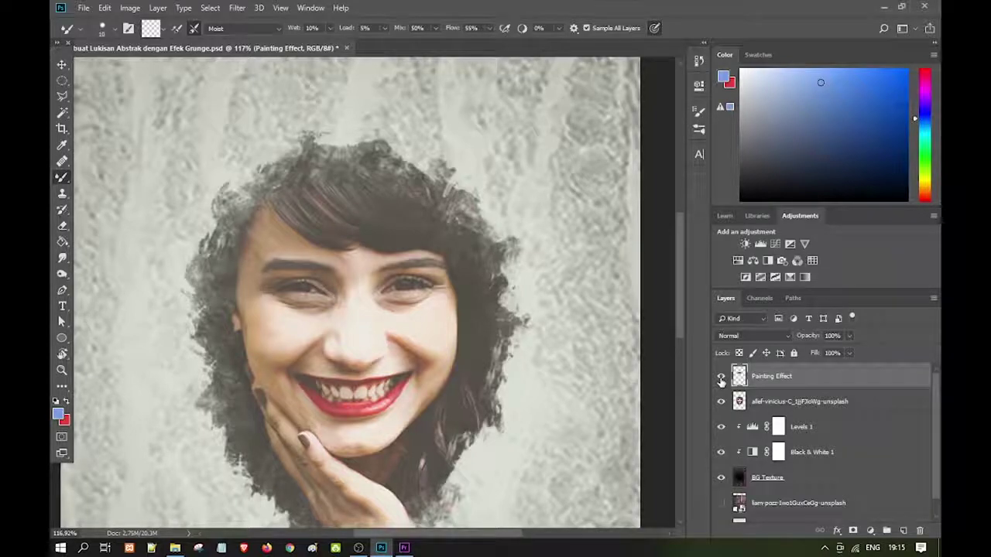
pyautogui.keyDown('alt'); pyautogui.click(721, 377); pyautogui.keyUp('alt')
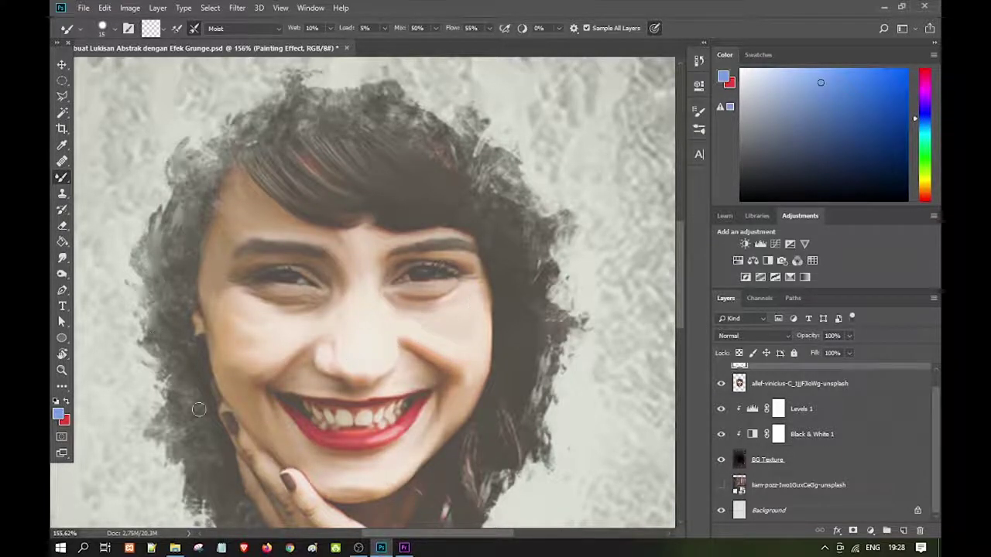
# - Show the list of available fill and adjustment layer types
pyautogui.scroll(2, 419, 187)
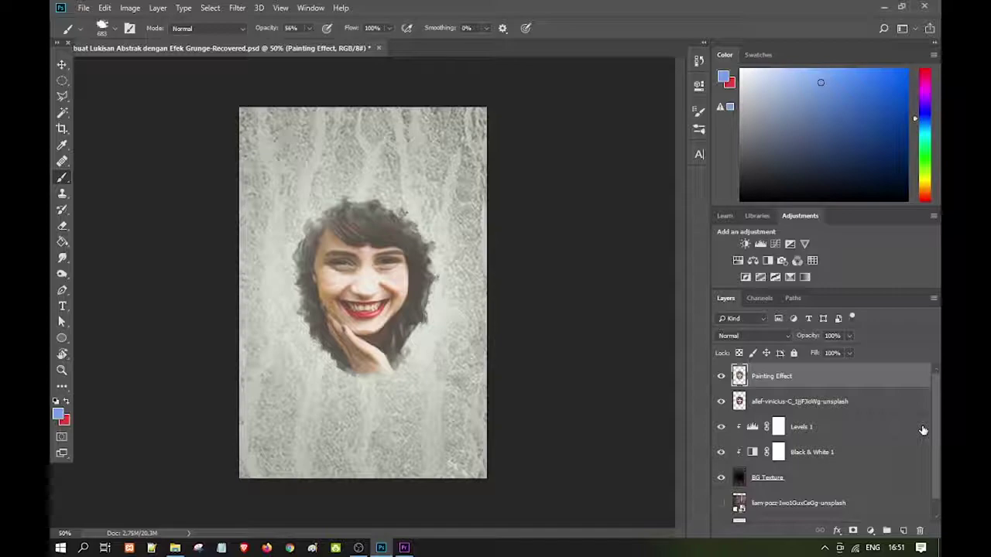
pyautogui.click(870, 531)
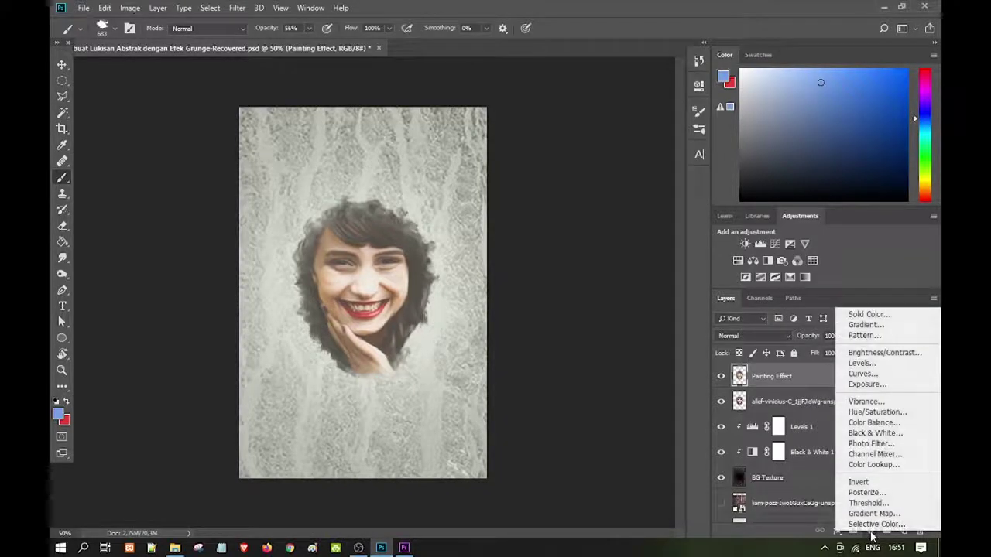
# - Add a Curves layer, tweak two RGB curve points, and pull the Red curve down for cyan
pyautogui.click(871, 374)
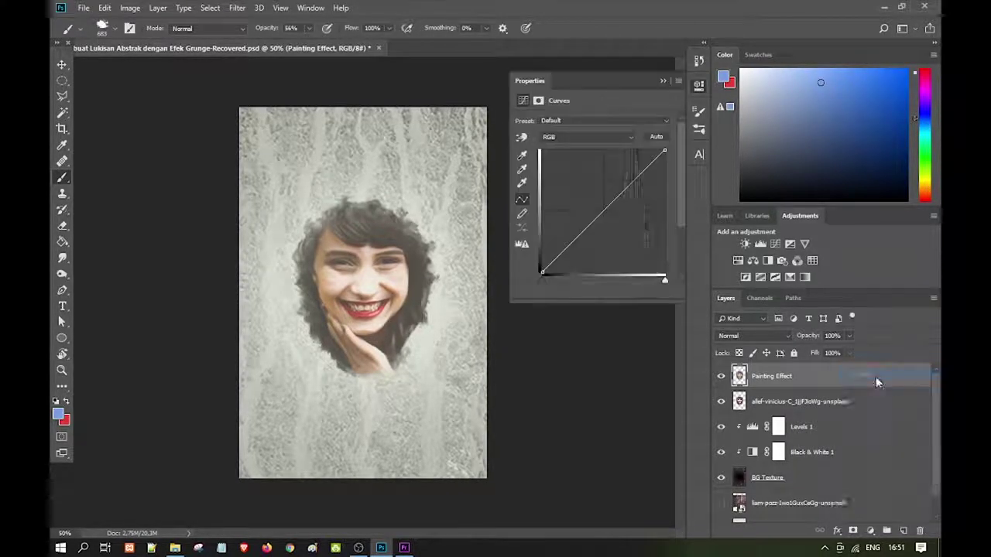
pyautogui.click(580, 230)
pyautogui.moveTo(579, 231); pyautogui.dragTo(587, 236)
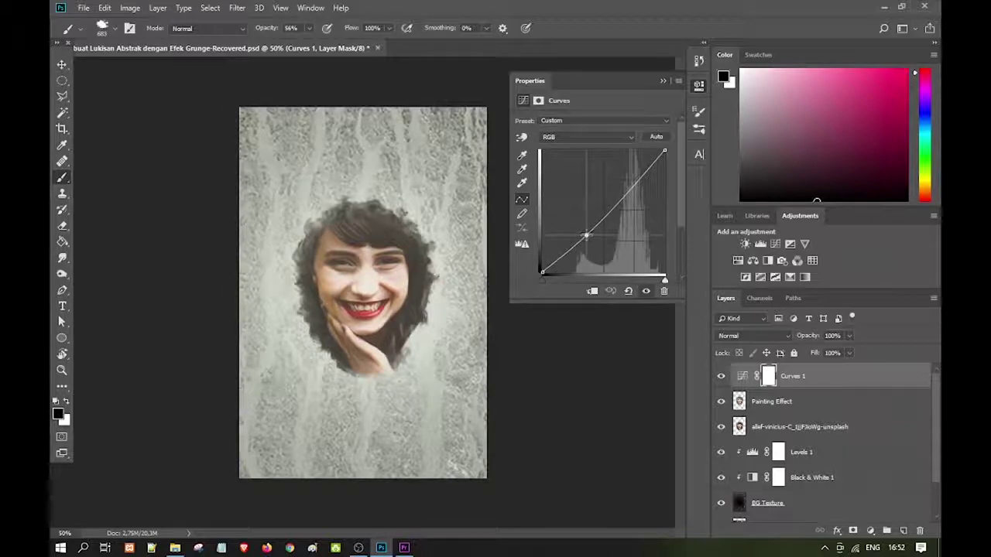
pyautogui.click(632, 187)
pyautogui.moveTo(632, 187); pyautogui.dragTo(634, 186)
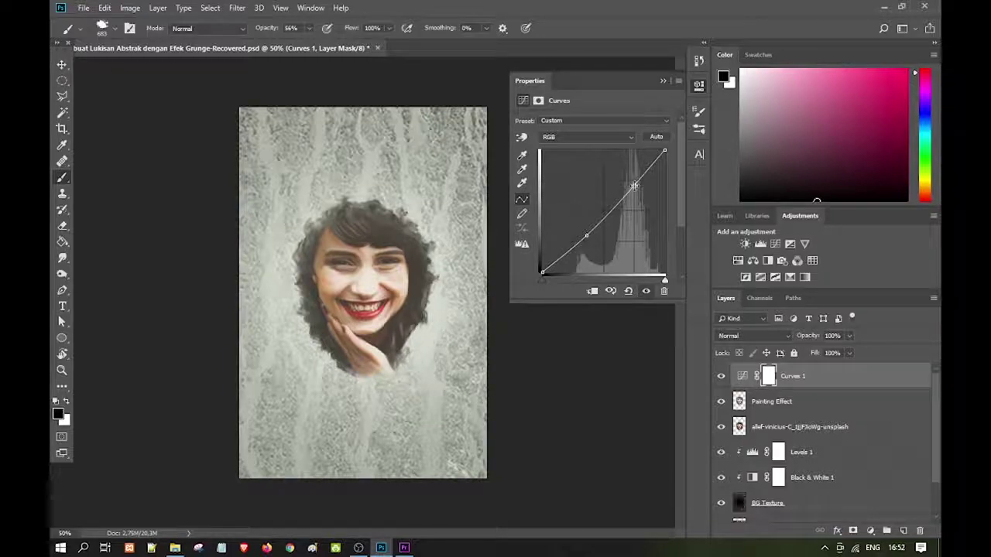
pyautogui.click(622, 137)
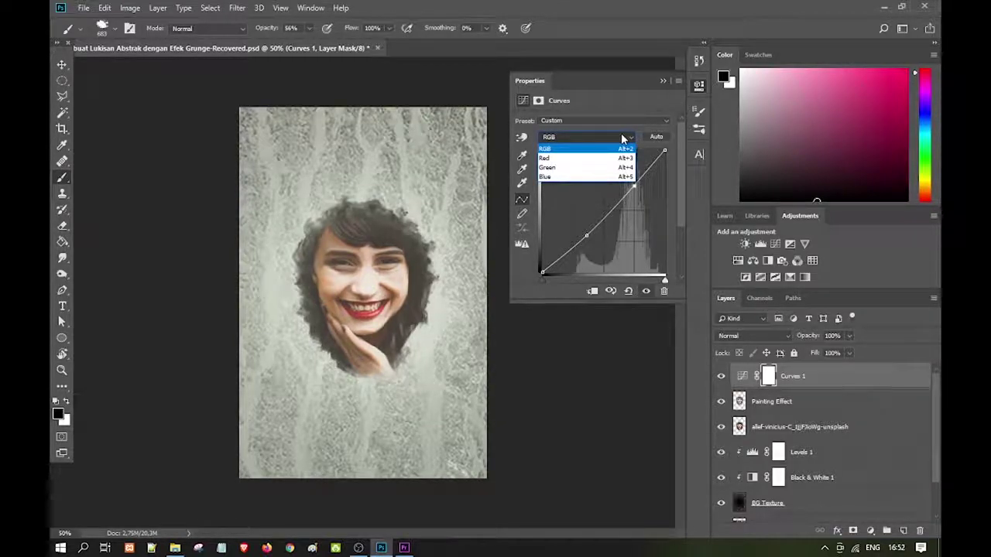
pyautogui.click(596, 158)
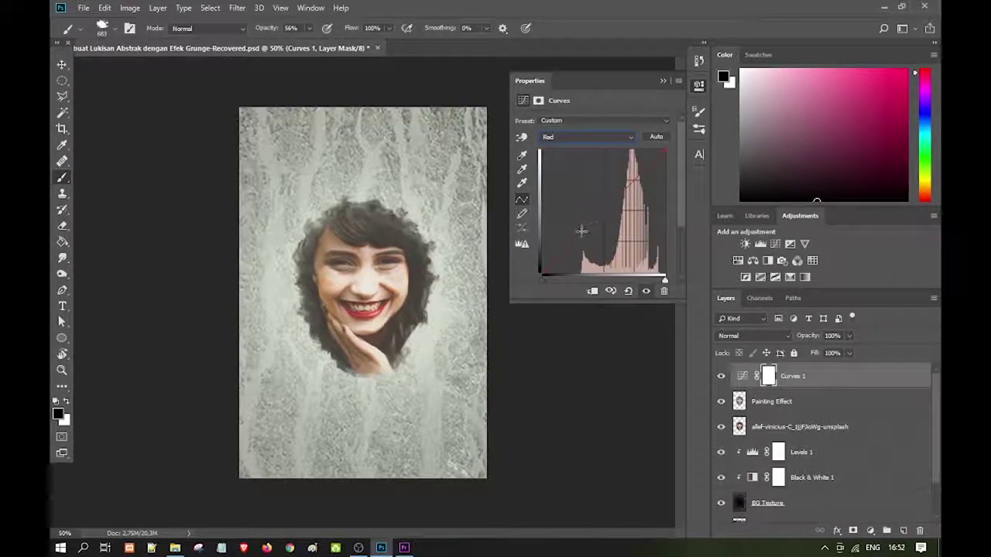
pyautogui.moveTo(581, 231); pyautogui.dragTo(582, 238)
# - Lower the Green curve using two adjusted points to reduce the green tint
pyautogui.click(596, 136)
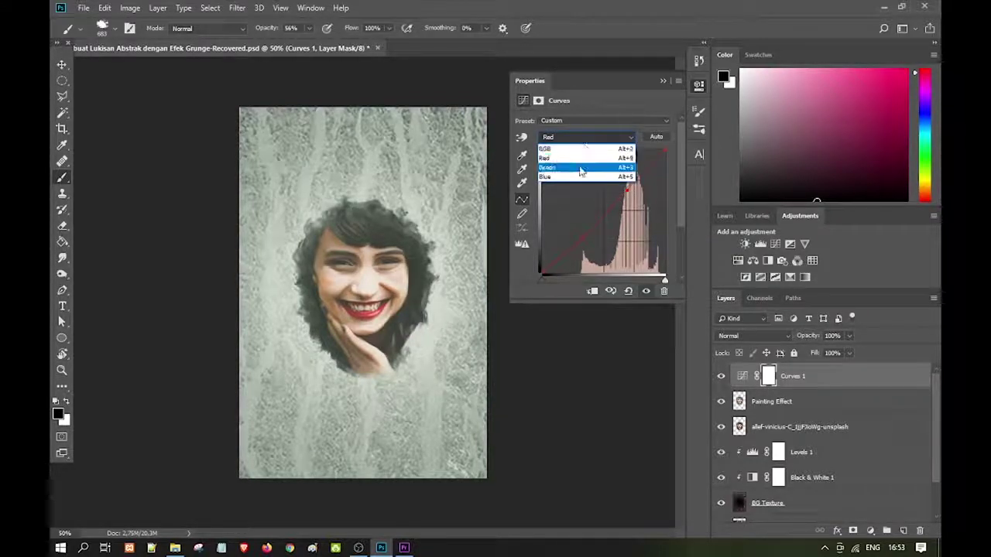
pyautogui.click(580, 168)
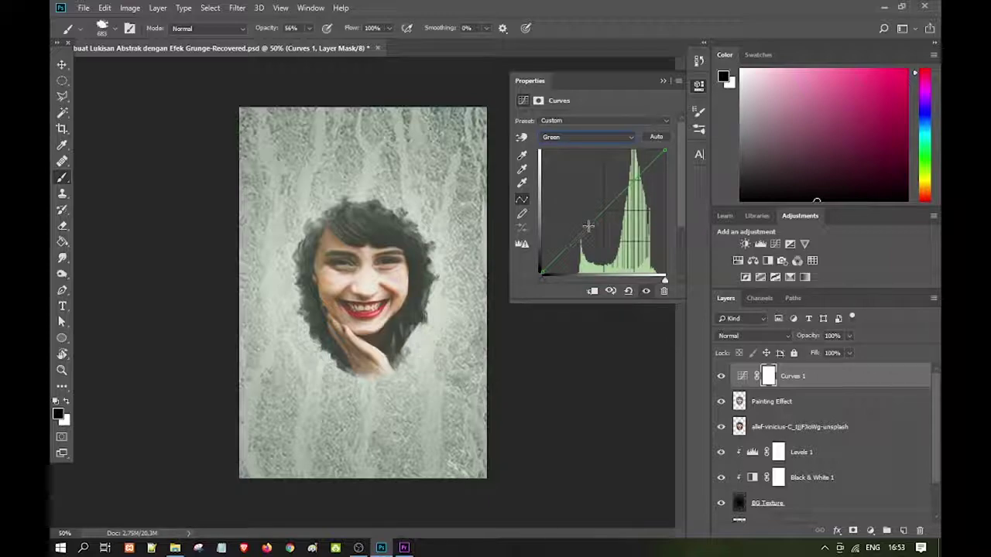
pyautogui.moveTo(577, 234); pyautogui.dragTo(584, 238)
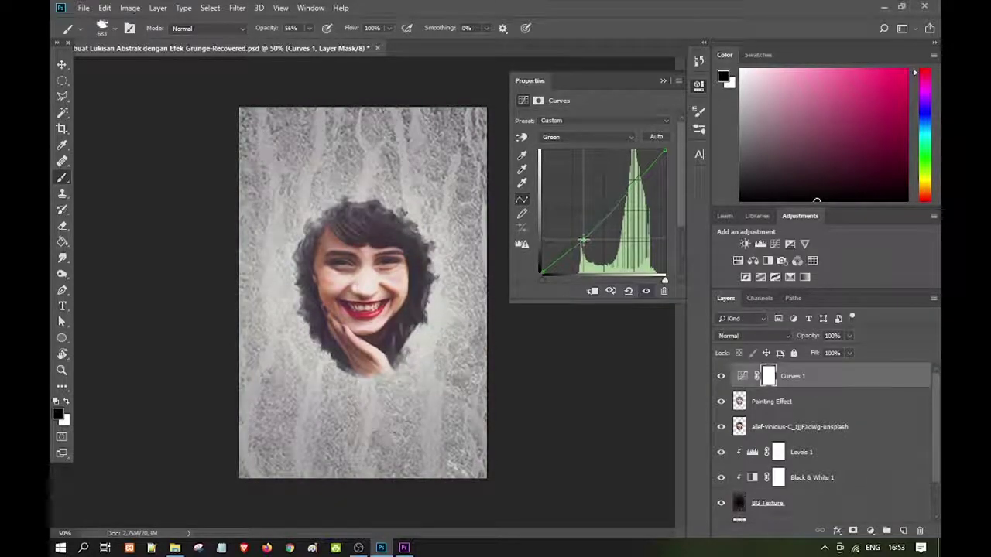
pyautogui.moveTo(583, 239); pyautogui.dragTo(585, 235)
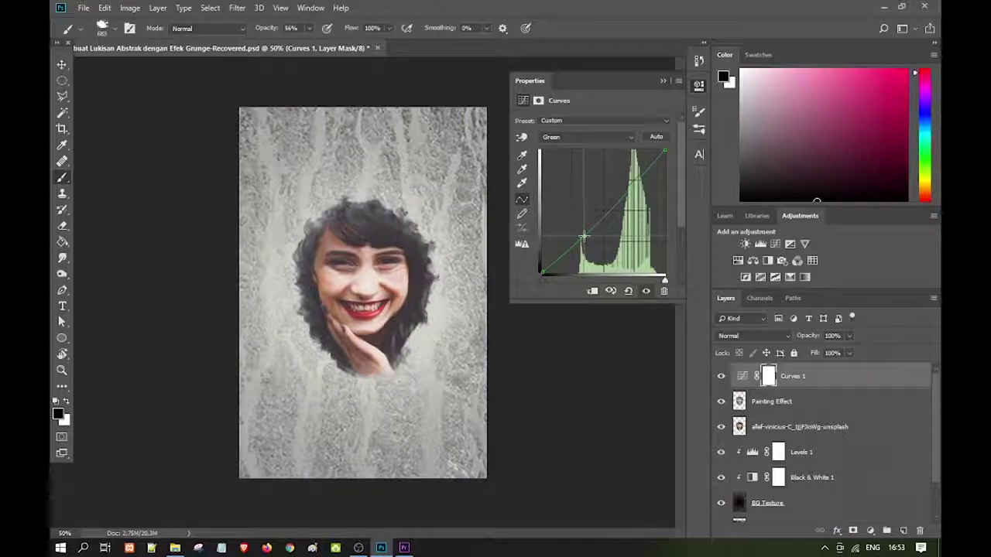
pyautogui.click(633, 186)
pyautogui.moveTo(633, 186); pyautogui.dragTo(634, 181)
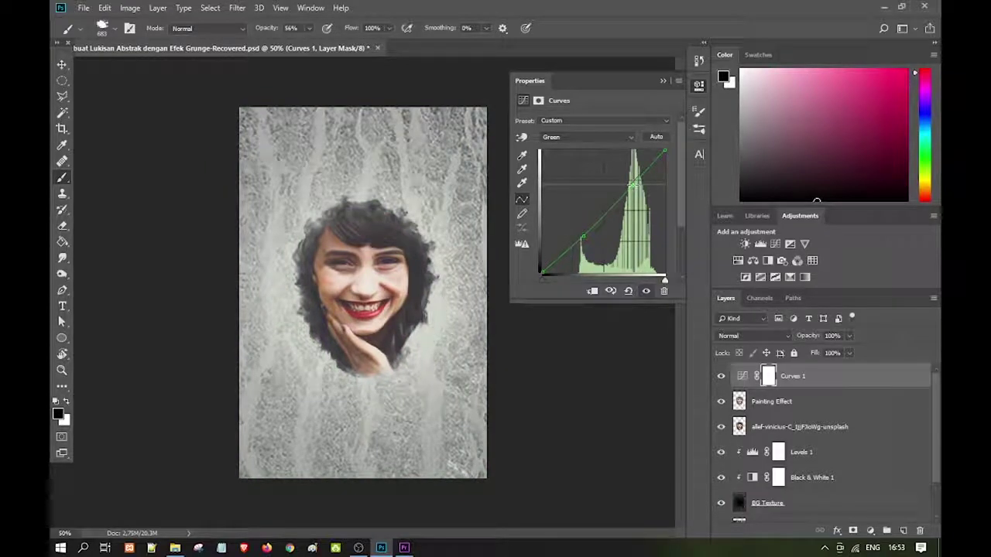
# - Bend the Blue curve for a bluish tint and collapse the Curves settings
pyautogui.click(612, 137)
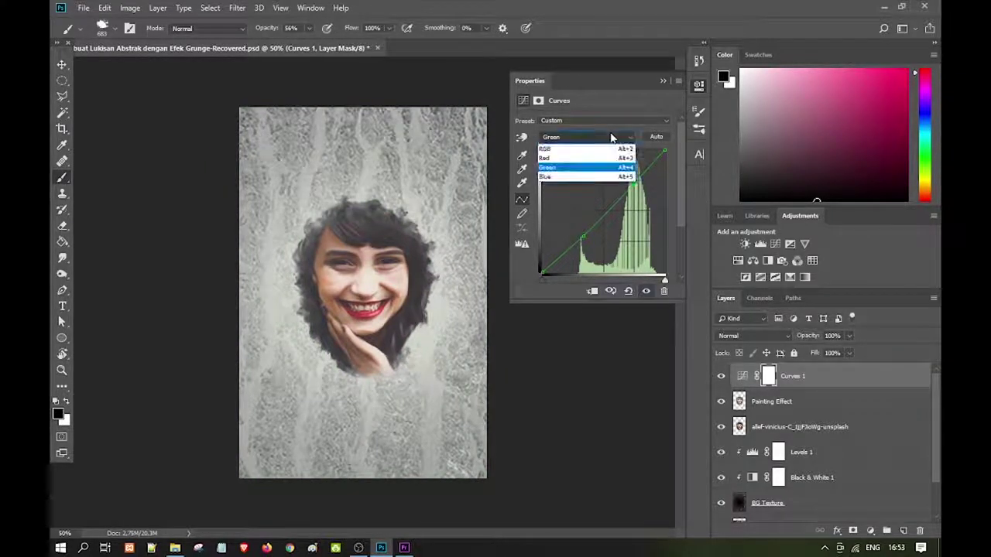
pyautogui.click(580, 175)
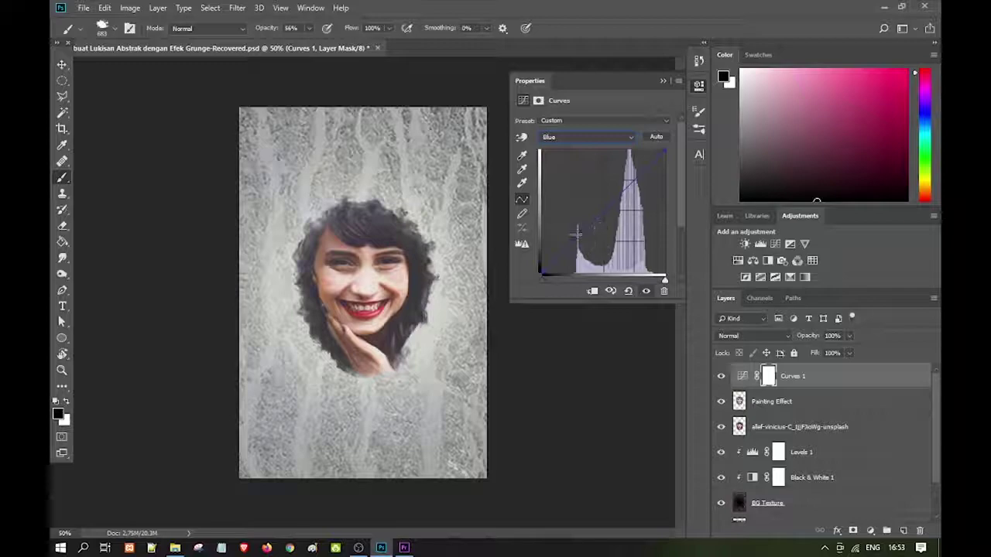
pyautogui.moveTo(576, 238); pyautogui.dragTo(577, 241)
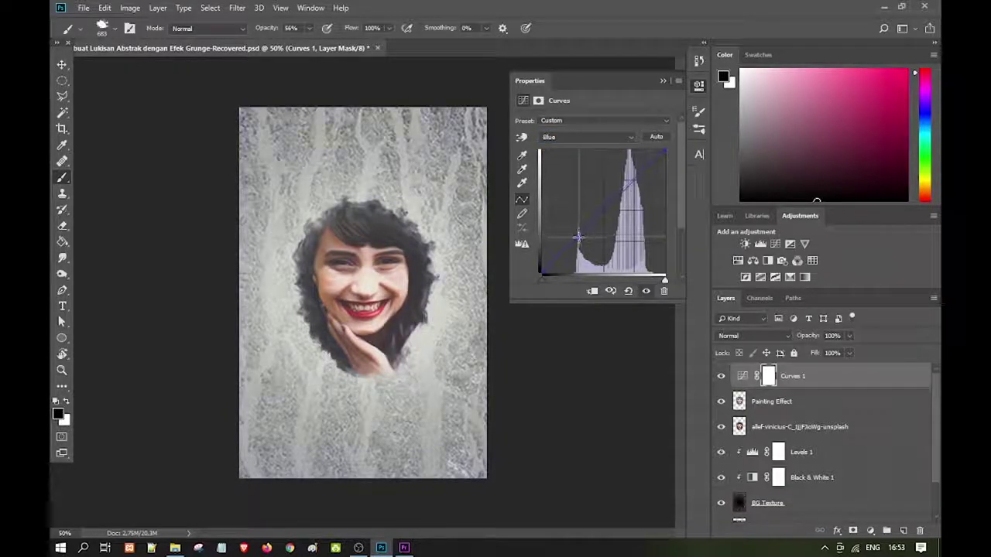
pyautogui.click(662, 81)
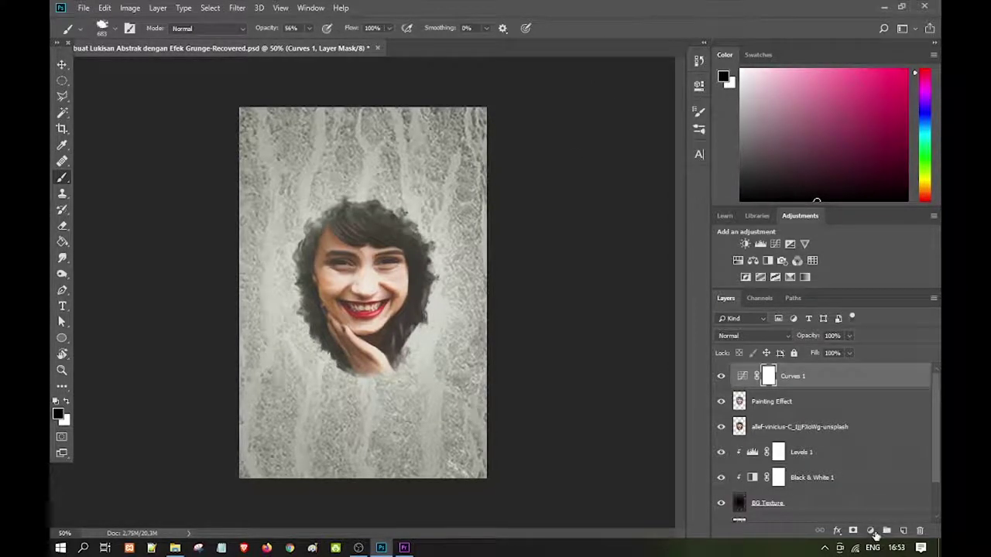
pyautogui.click(870, 531)
# - Add a Custom Levels layer on RGB with input levels 9, 1.13 and 235
pyautogui.click(885, 362)
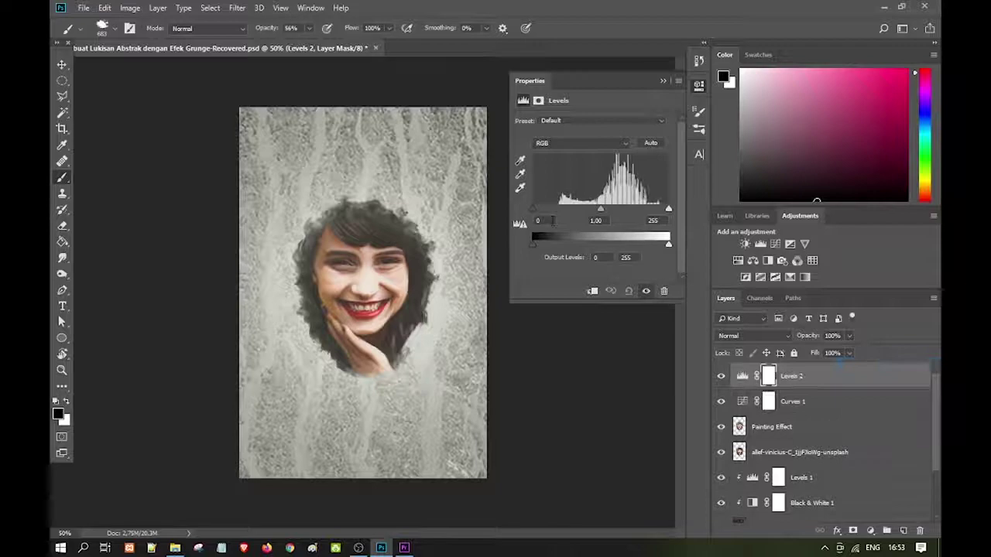
pyautogui.click(580, 144)
pyautogui.click(582, 153)
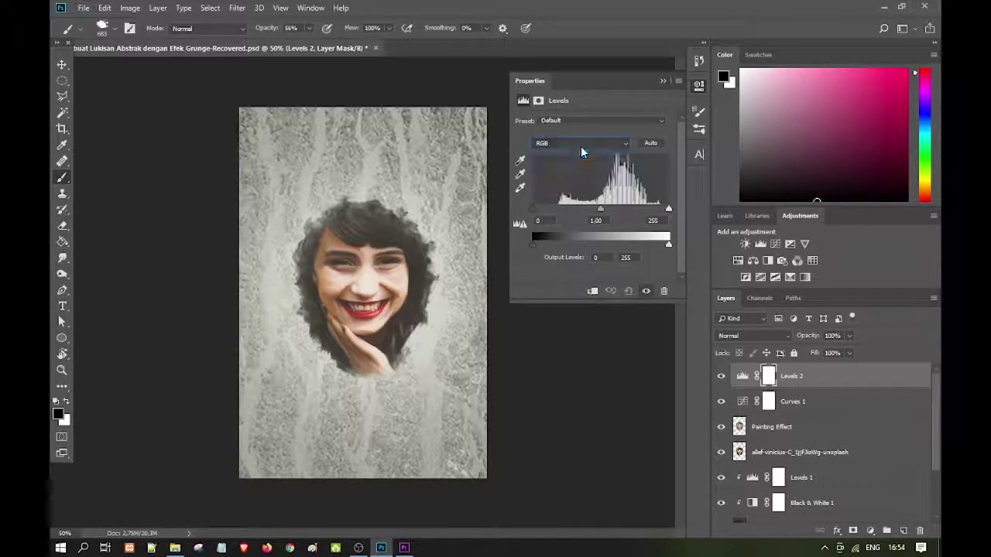
pyautogui.click(590, 121)
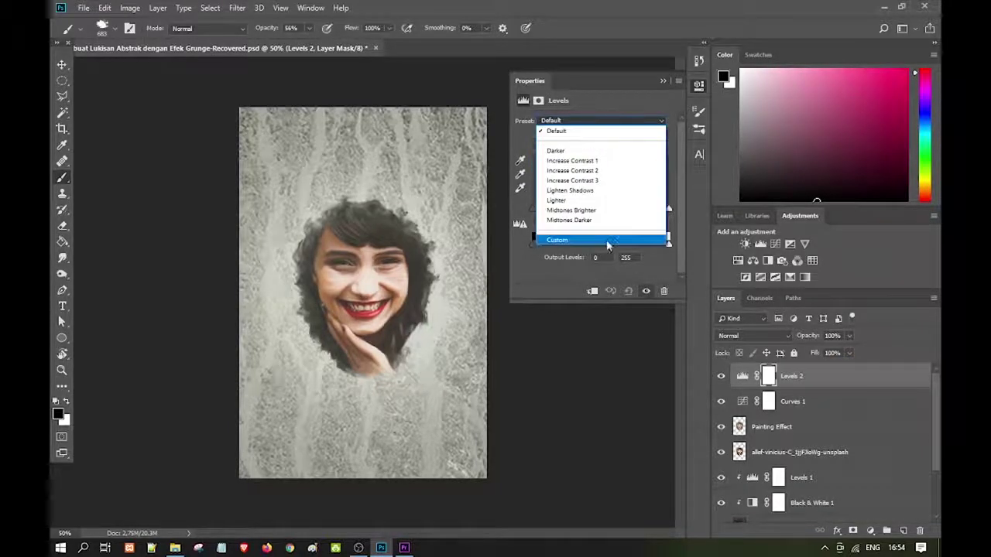
pyautogui.click(605, 240)
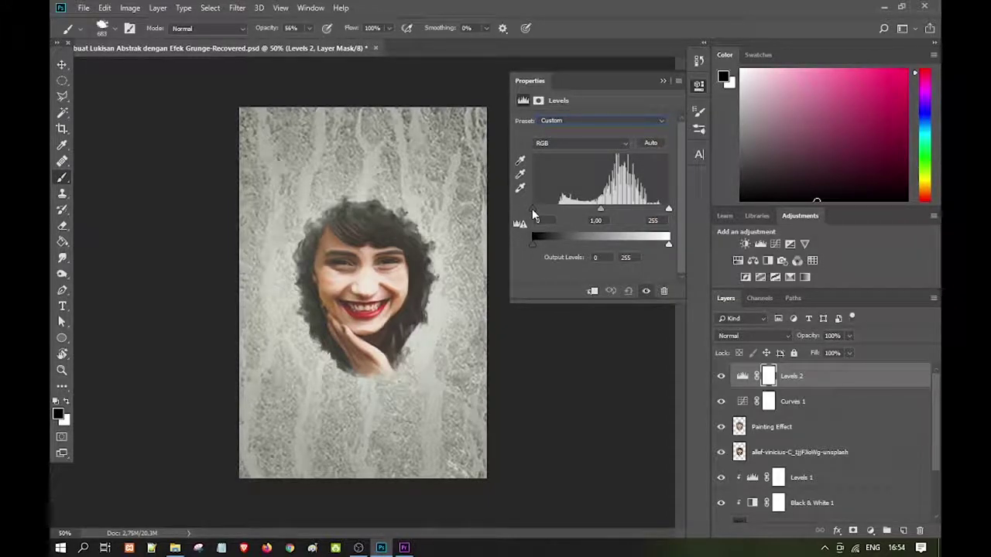
pyautogui.moveTo(536, 214); pyautogui.dragTo(540, 209)
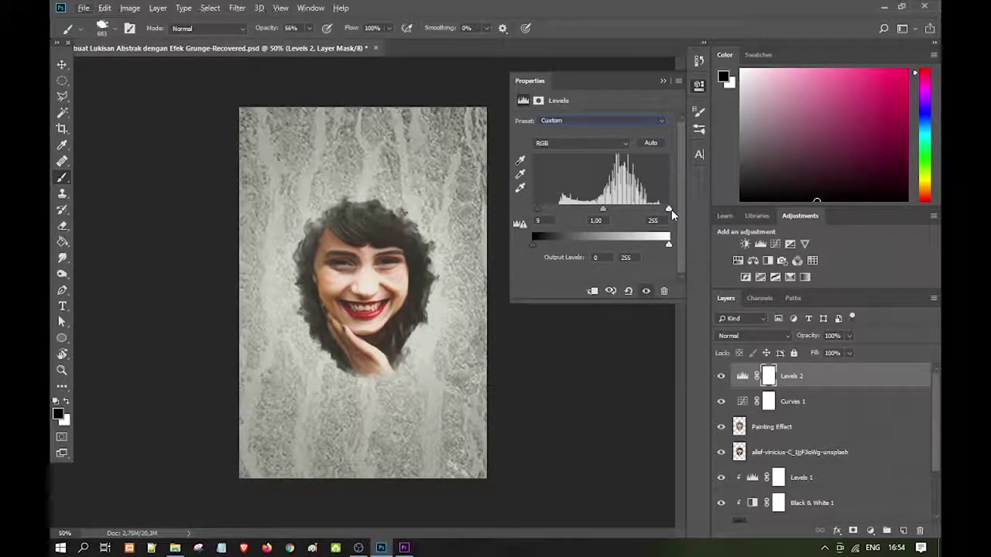
pyautogui.moveTo(668, 209)
pyautogui.mouseDown()
pyautogui.moveTo(641, 211)
pyautogui.moveTo(675, 210)
pyautogui.moveTo(658, 209)
pyautogui.mouseUp()
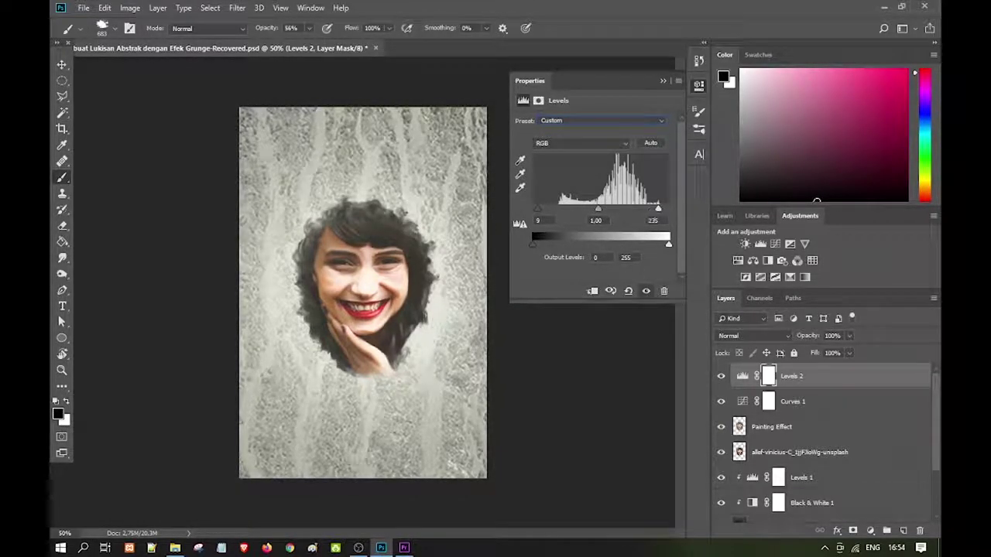
pyautogui.moveTo(595, 212); pyautogui.dragTo(593, 210)
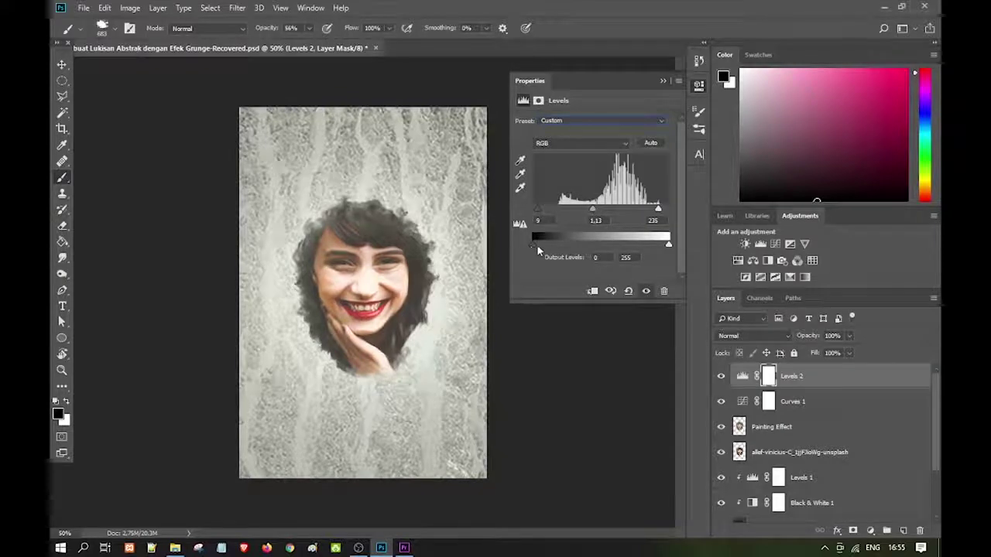
pyautogui.click(665, 80)
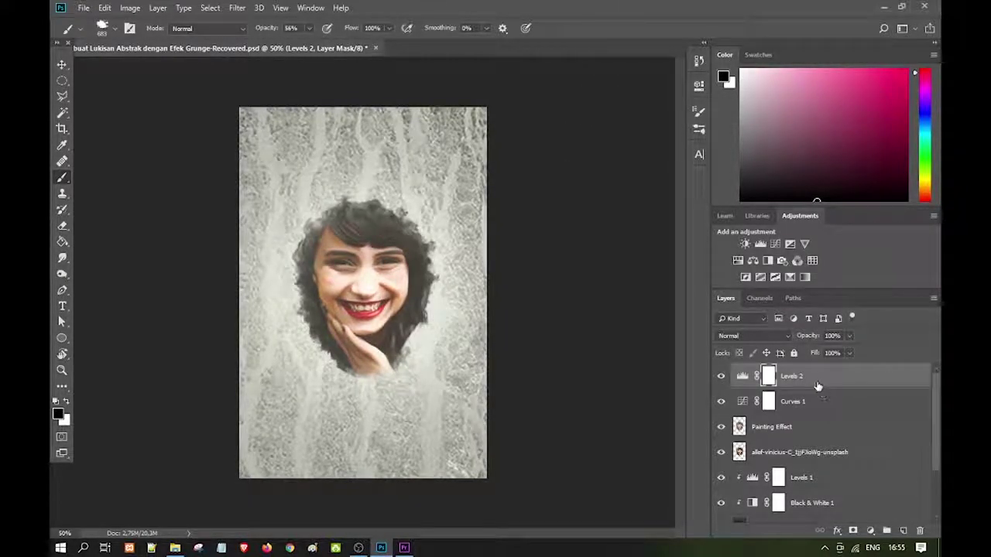
# - Add a Custom Hue/Saturation layer on Master with Hue +2 and Saturation +17
pyautogui.click(870, 531)
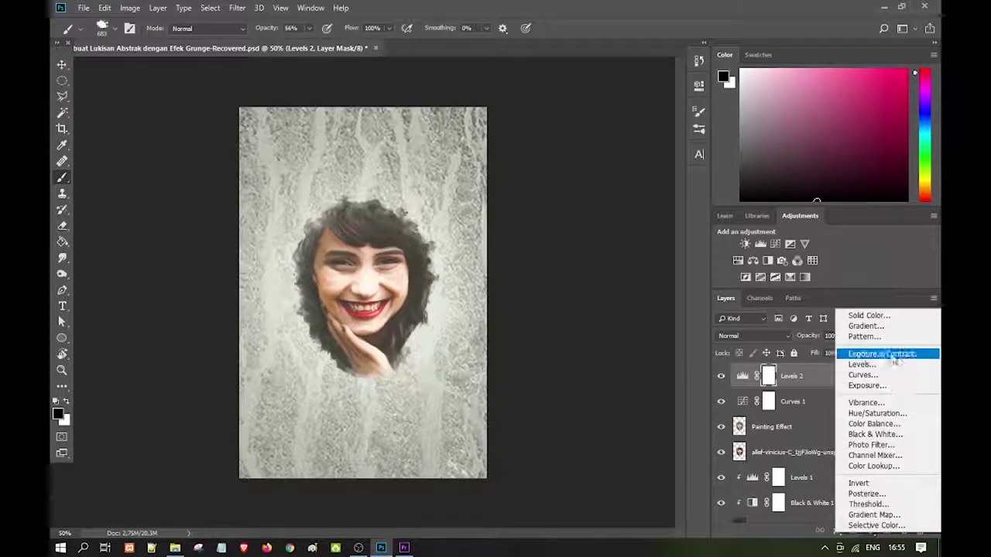
pyautogui.click(877, 414)
pyautogui.click(596, 120)
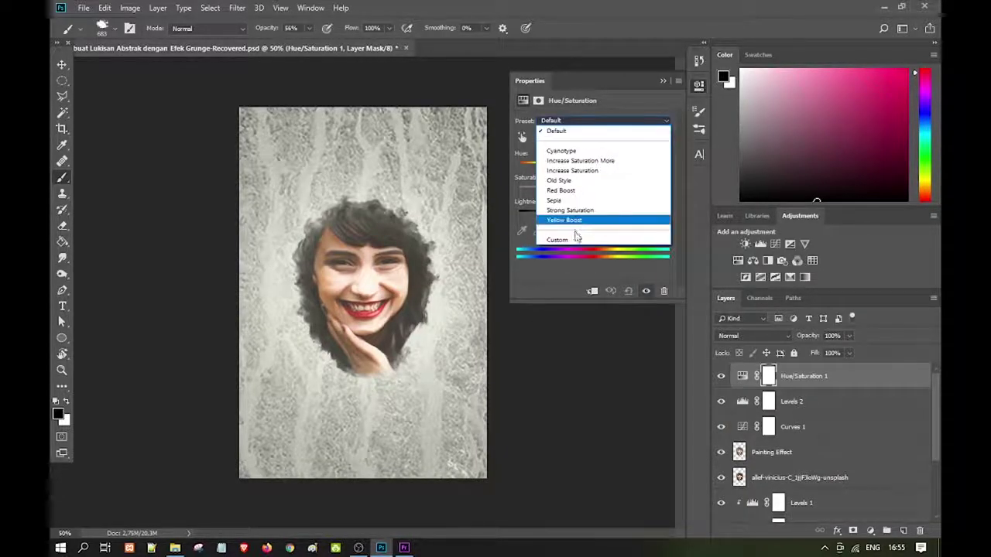
pyautogui.click(575, 237)
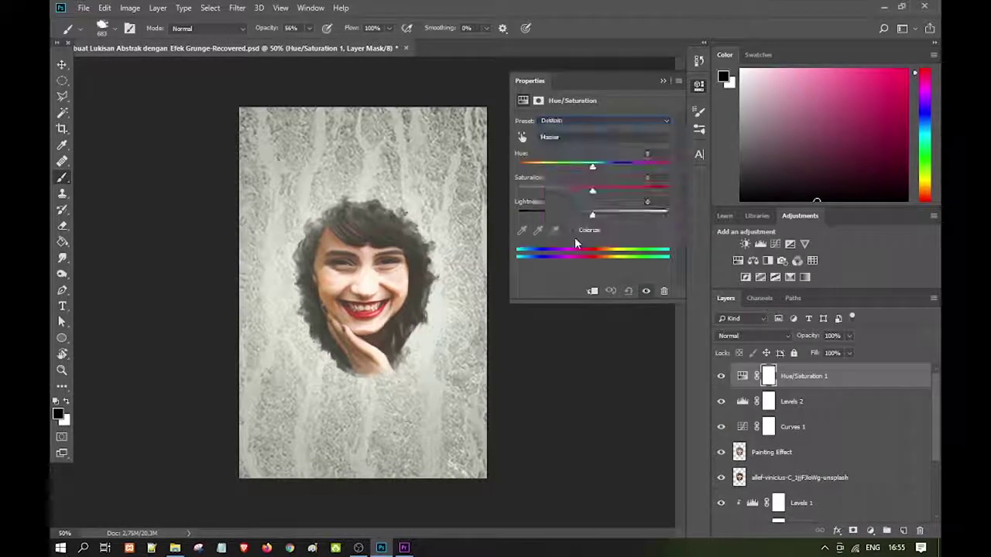
pyautogui.click(577, 139)
pyautogui.click(580, 138)
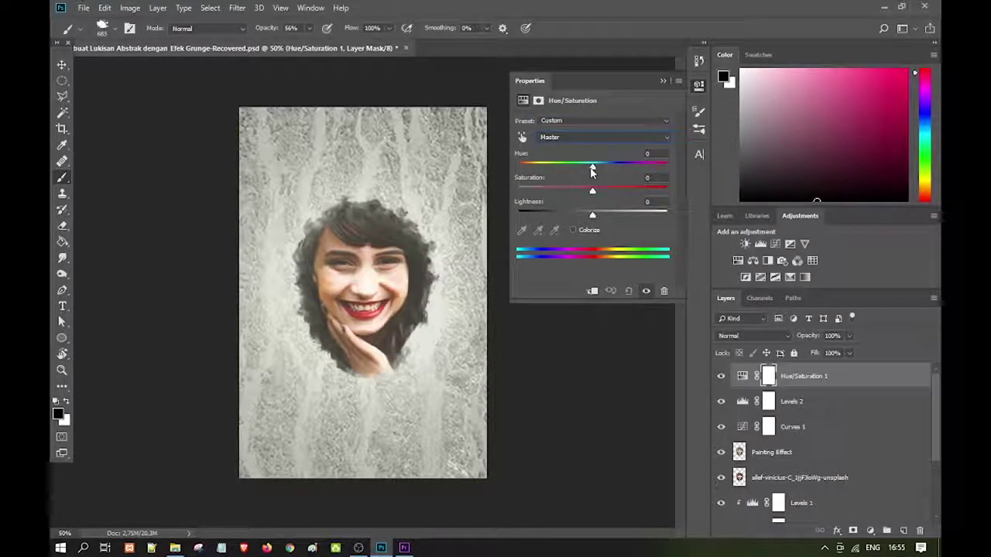
pyautogui.moveTo(591, 172)
pyautogui.mouseDown()
pyautogui.moveTo(603, 177)
pyautogui.moveTo(594, 173)
pyautogui.mouseUp()
pyautogui.moveTo(593, 192)
pyautogui.mouseDown()
pyautogui.moveTo(604, 192)
pyautogui.moveTo(588, 220)
pyautogui.mouseUp()
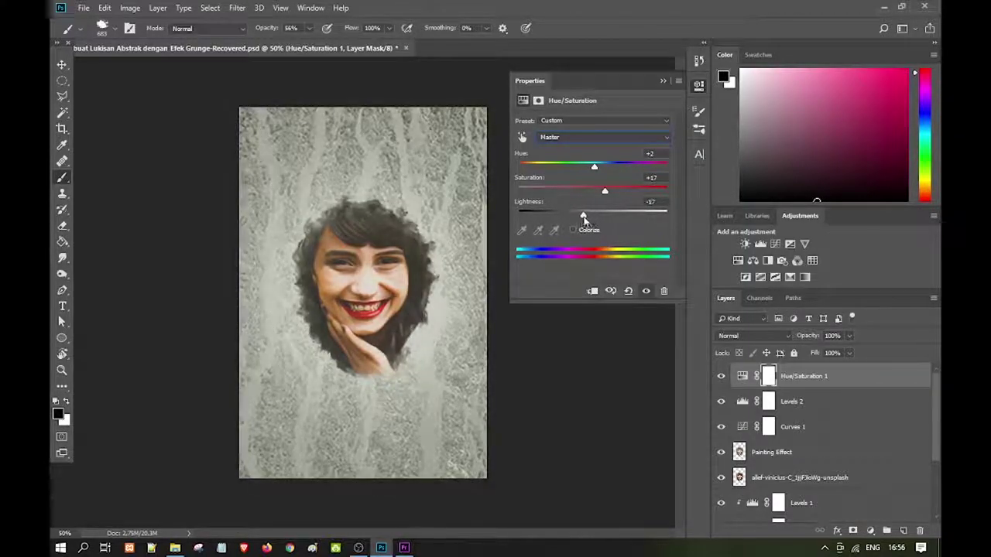